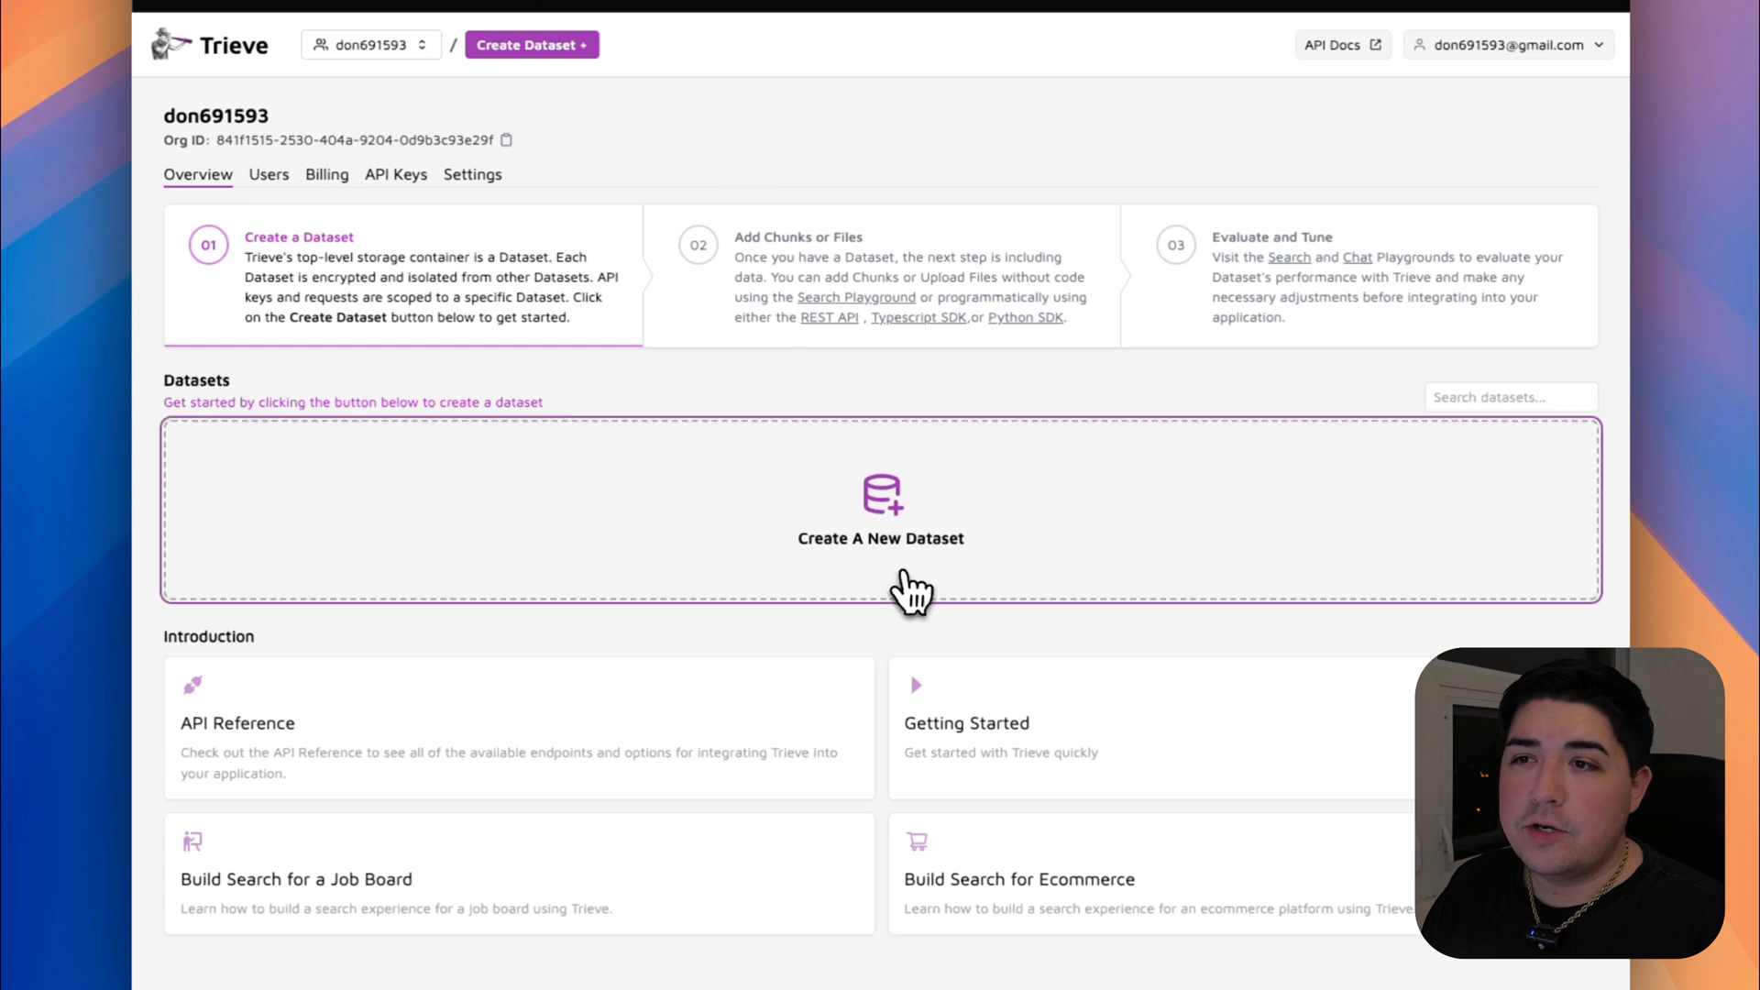
Create a new dataset named mine, keeping the default embedding, reranker and BM25 configuration.
click(901, 563)
click(999, 424)
text(mine)
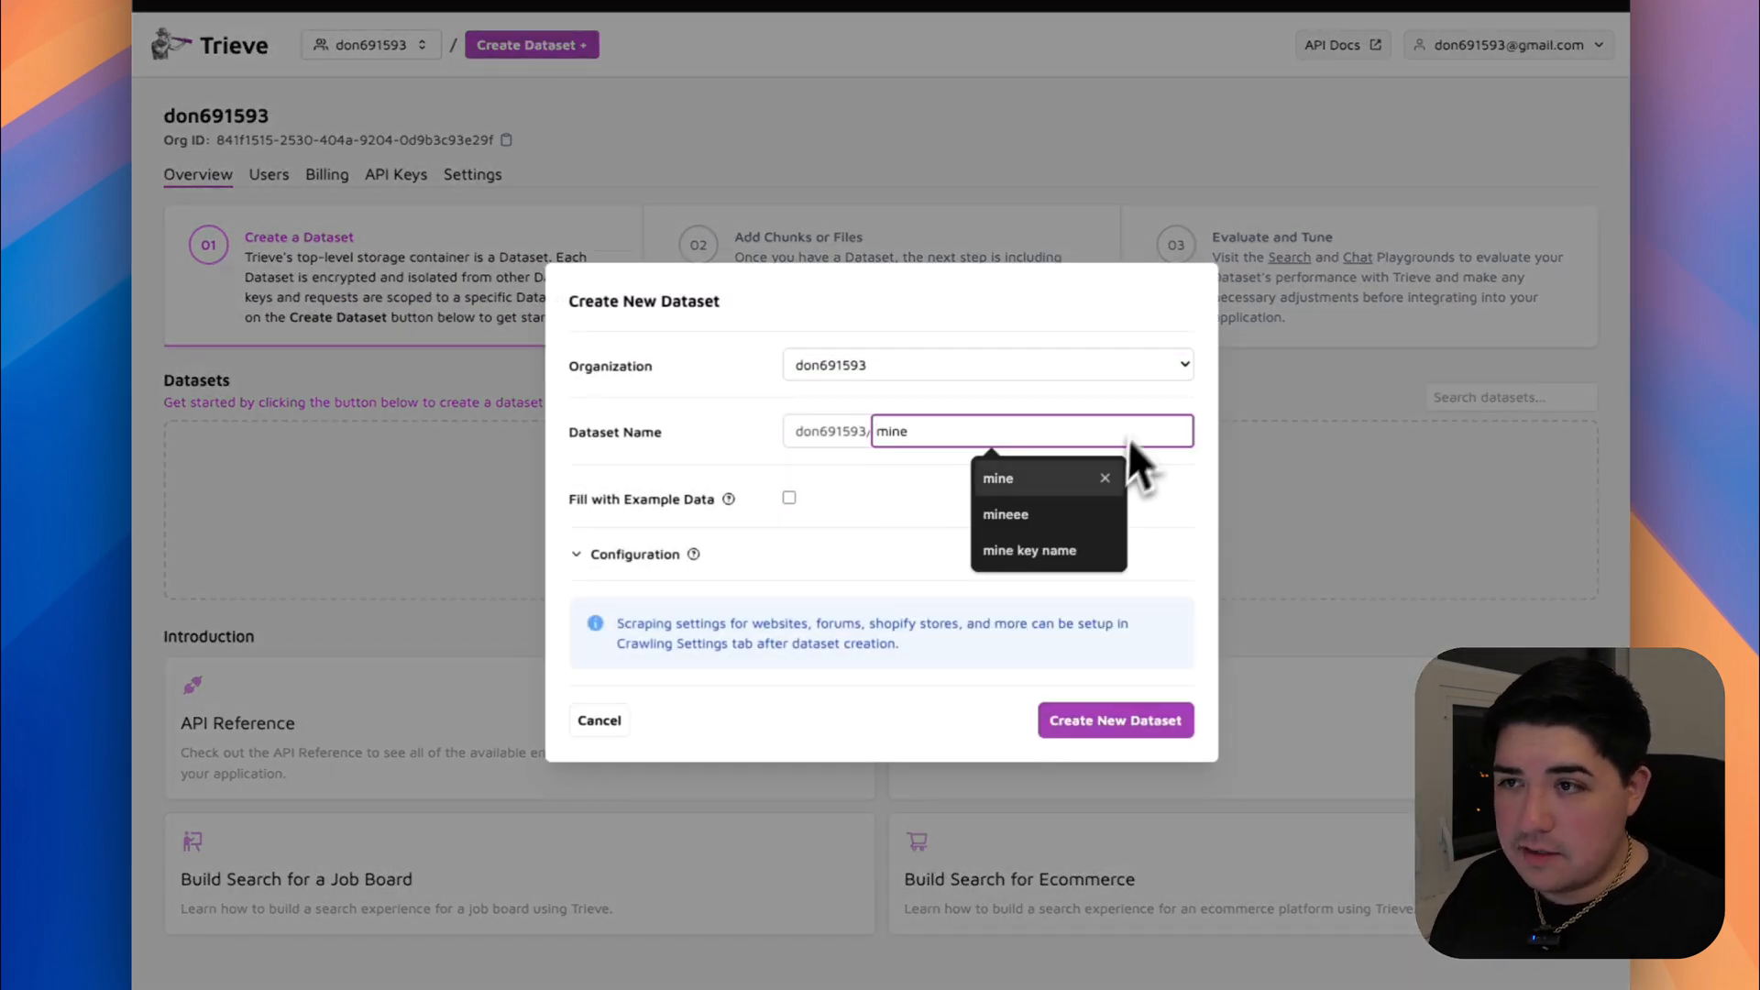
click(1105, 479)
click(1052, 587)
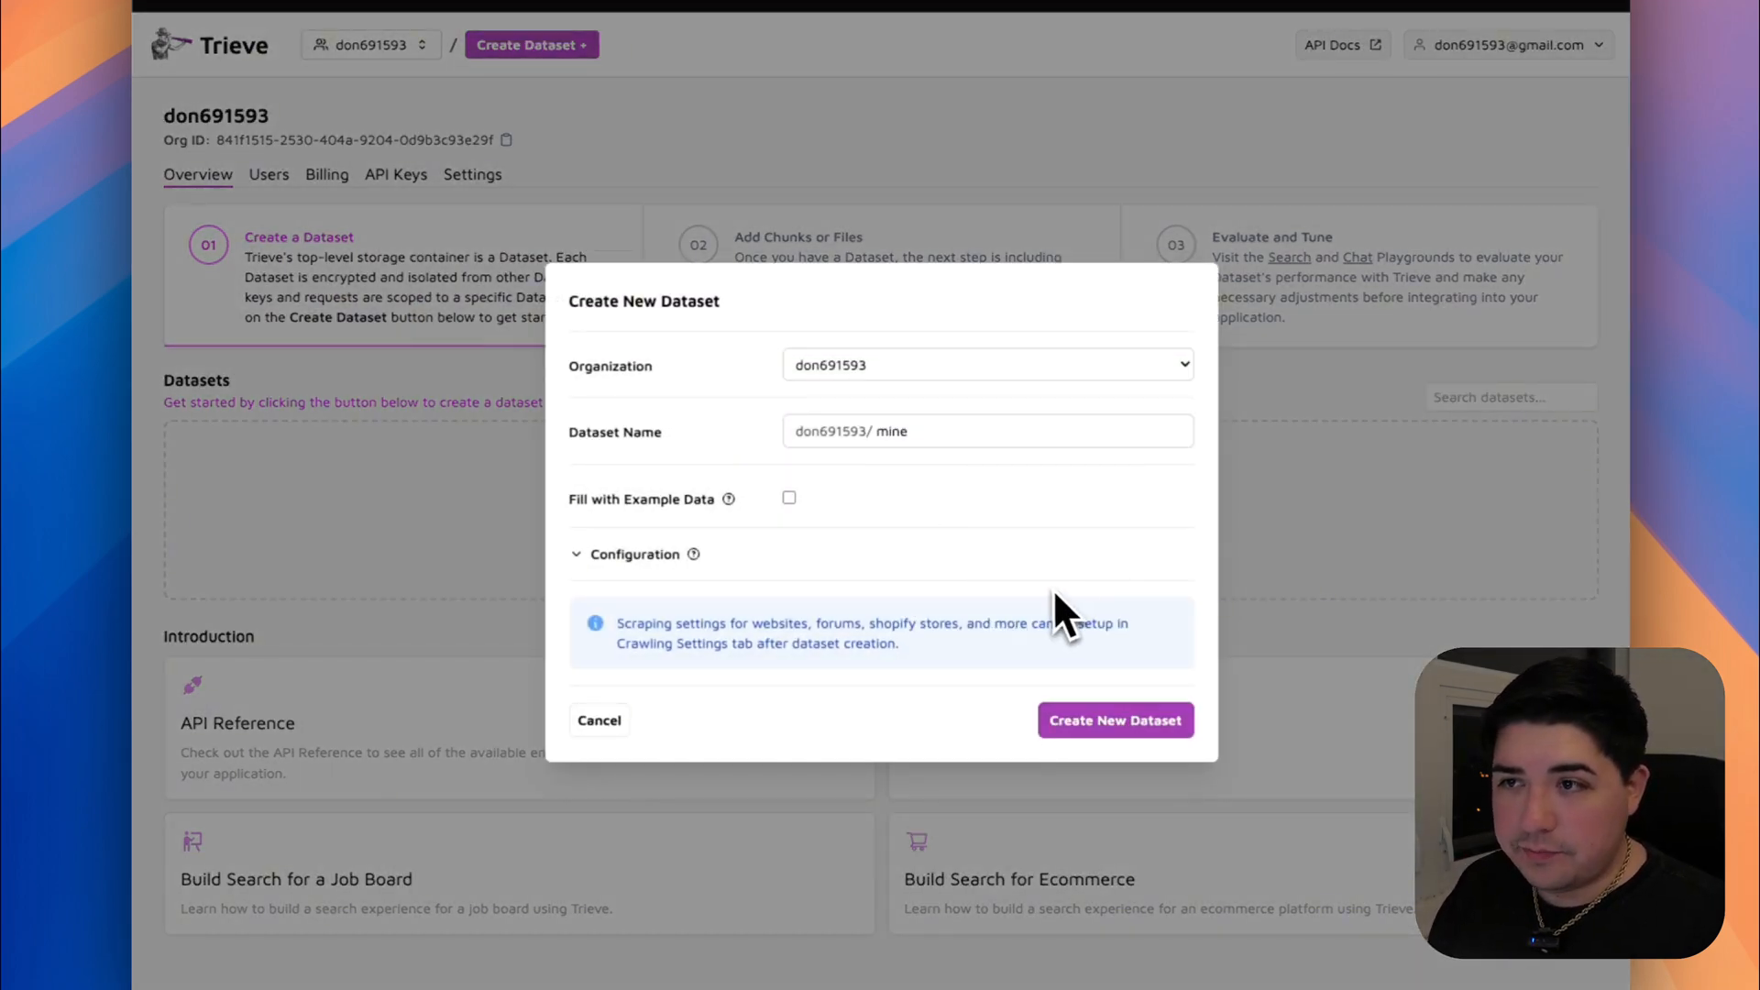
click(635, 554)
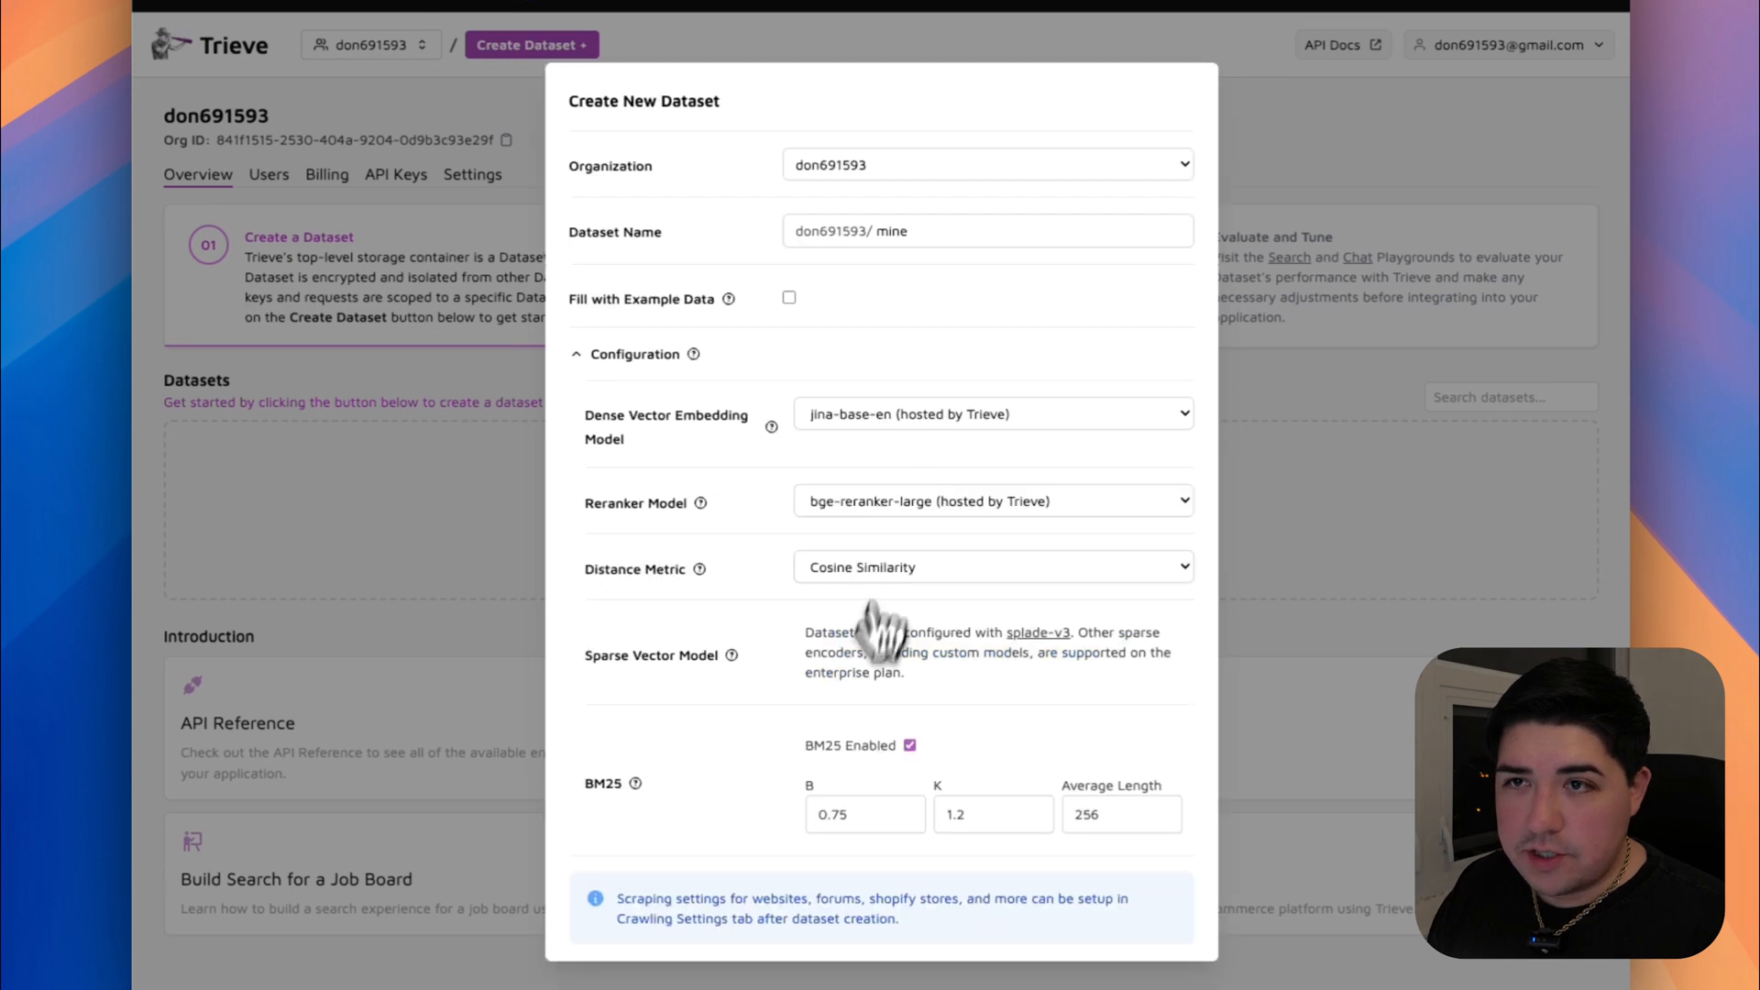
click(1113, 918)
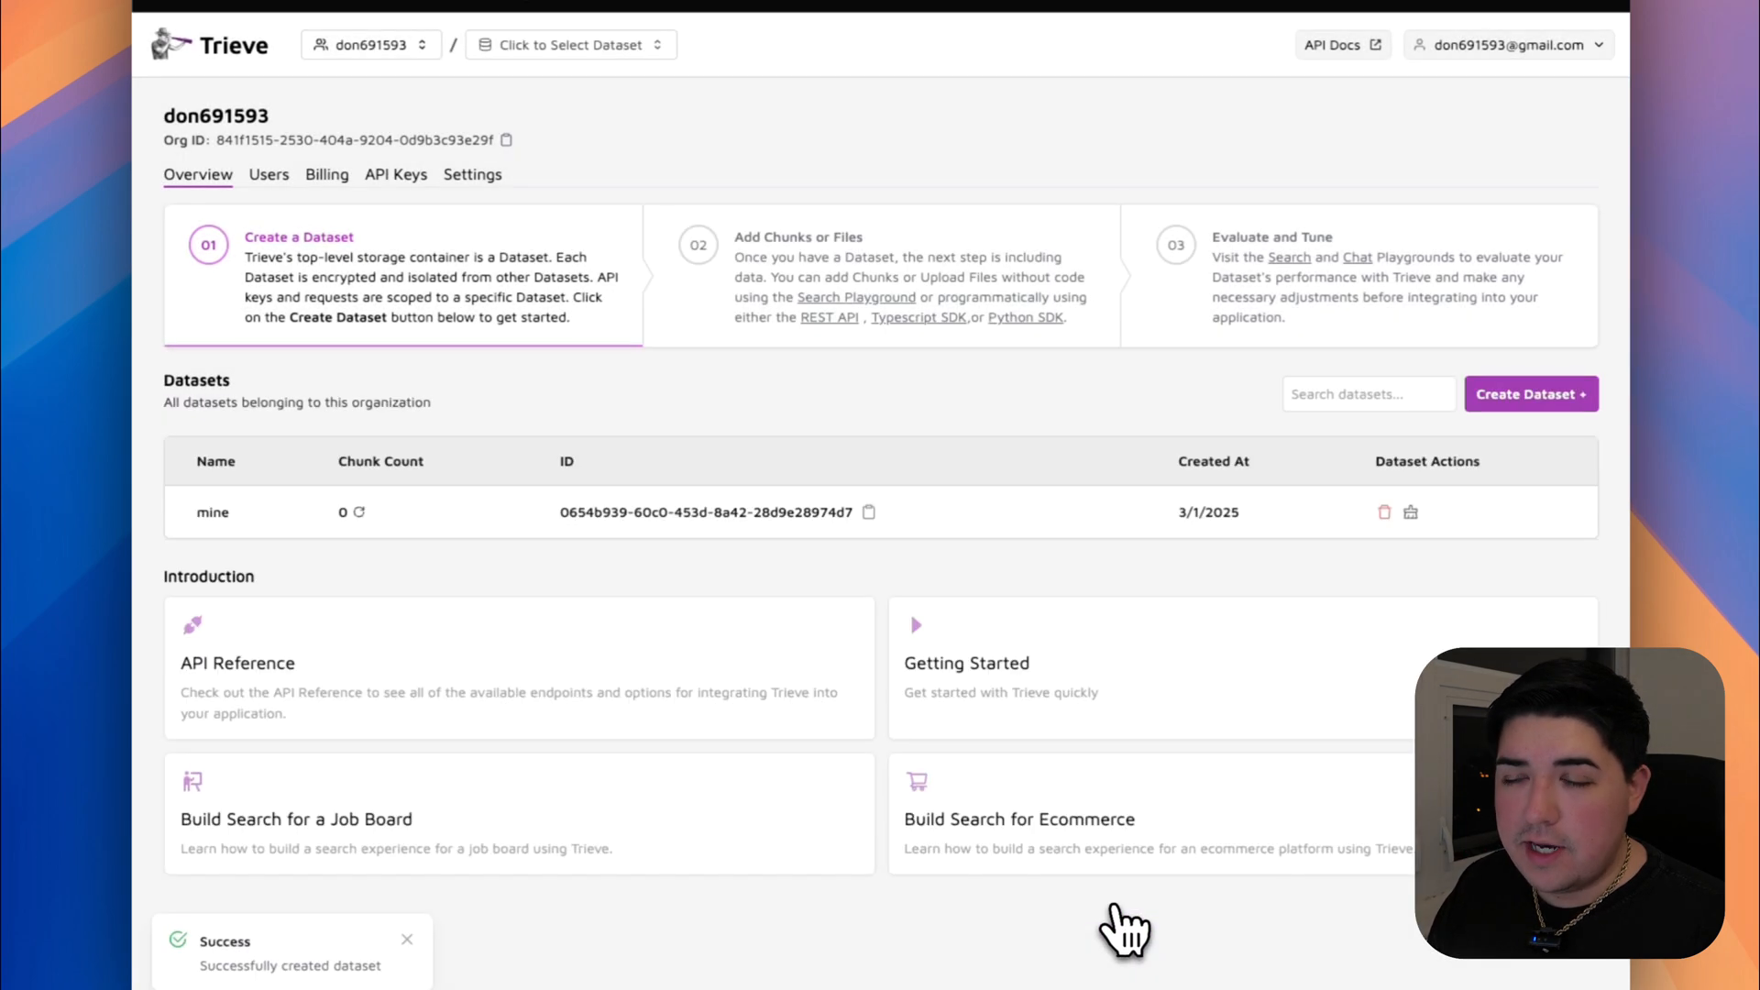
Open the file upload page for the mine dataset and add Knowledge Base.txt as the file to upload.
click(1413, 111)
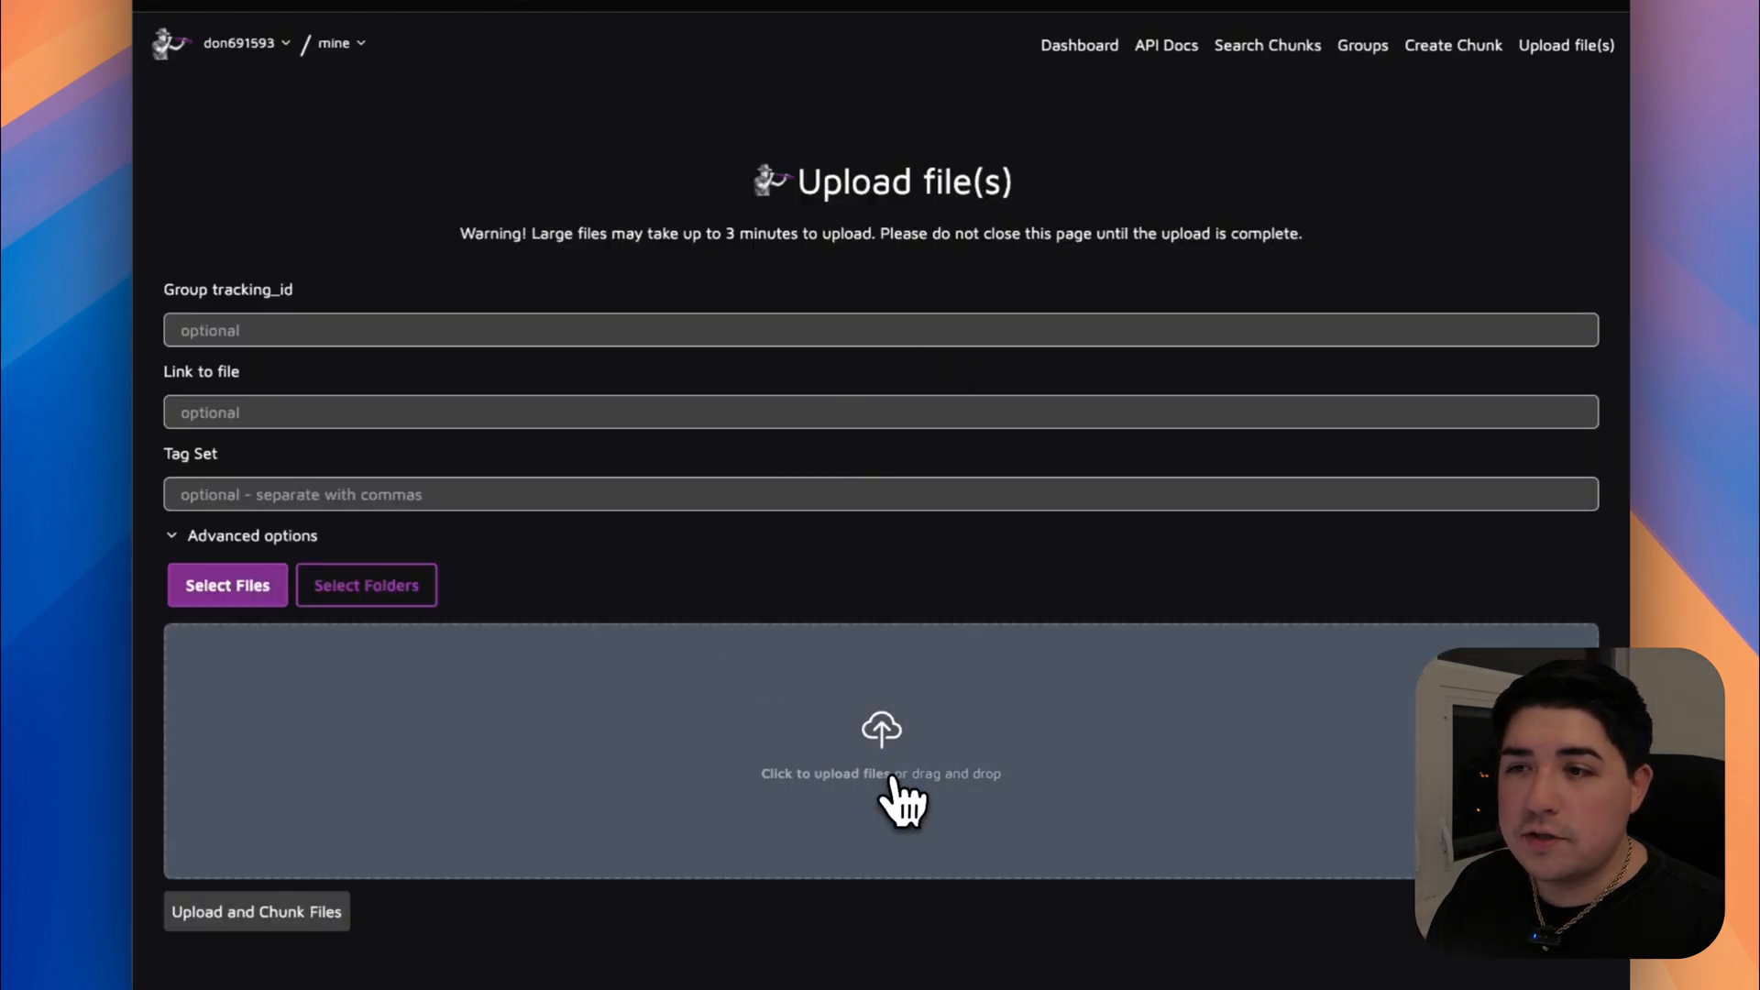
click(891, 777)
click(1379, 781)
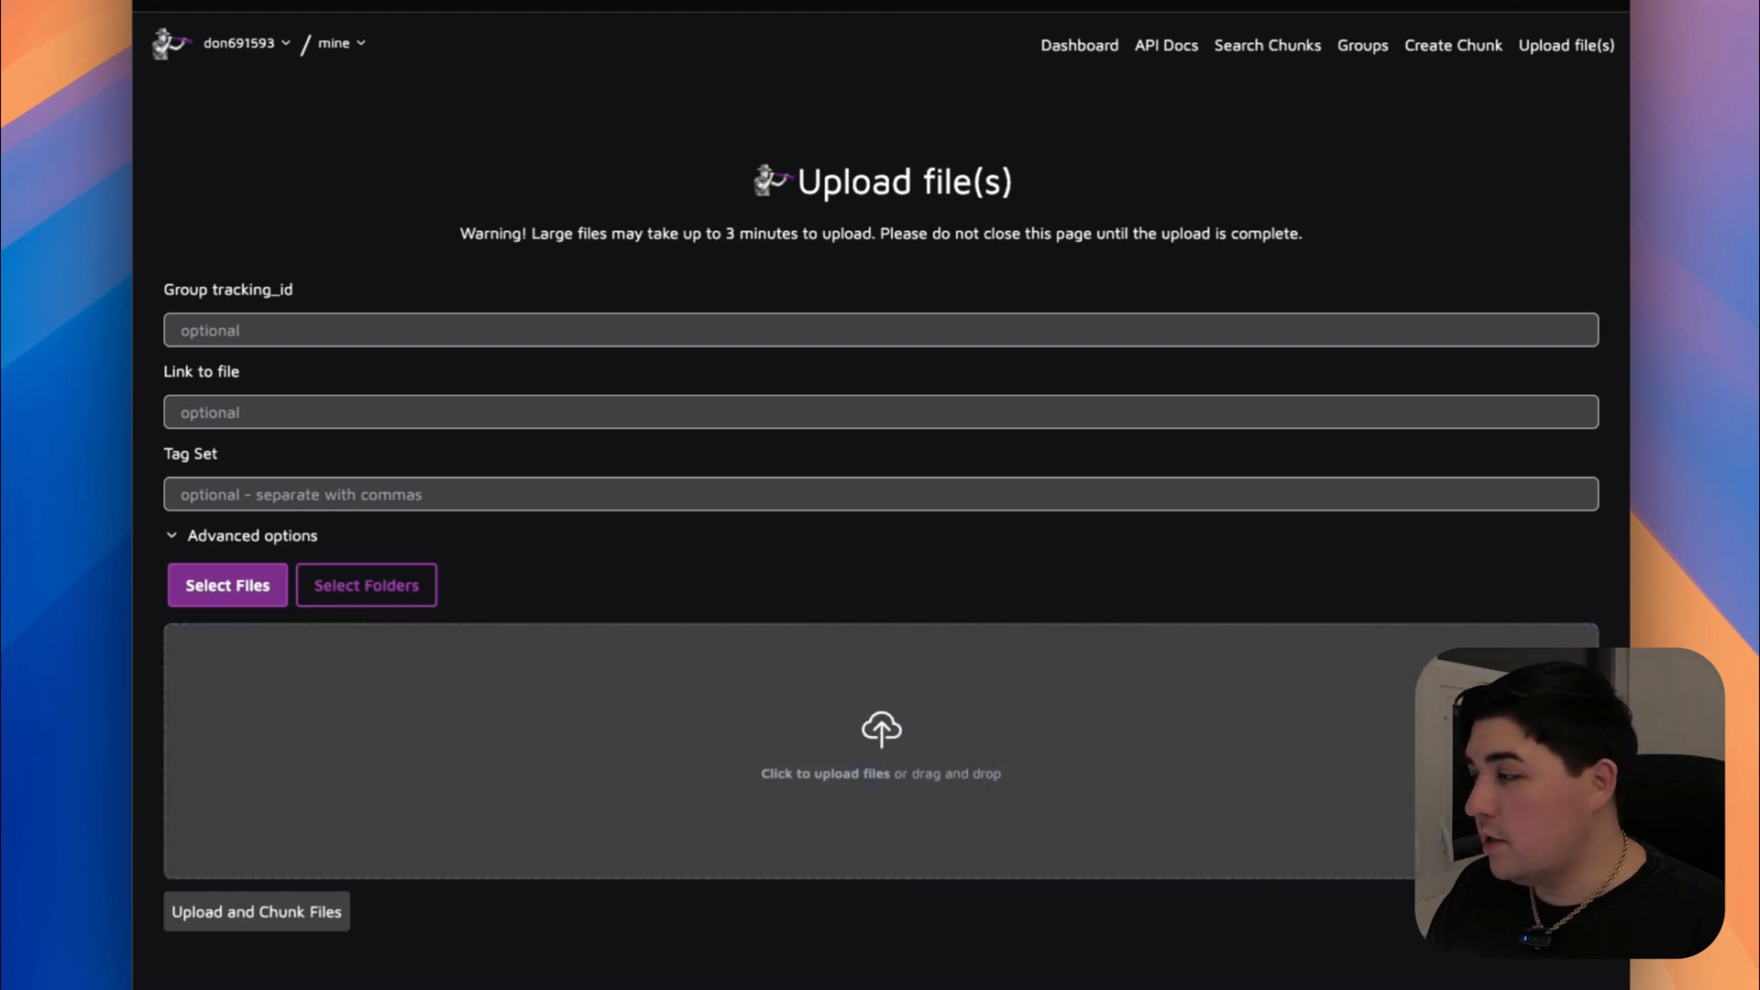
drag(1480, 788, 566, 582)
Set both the group tracking_id and the tag set of the upload to knowledgebaseyoutube.
click(314, 335)
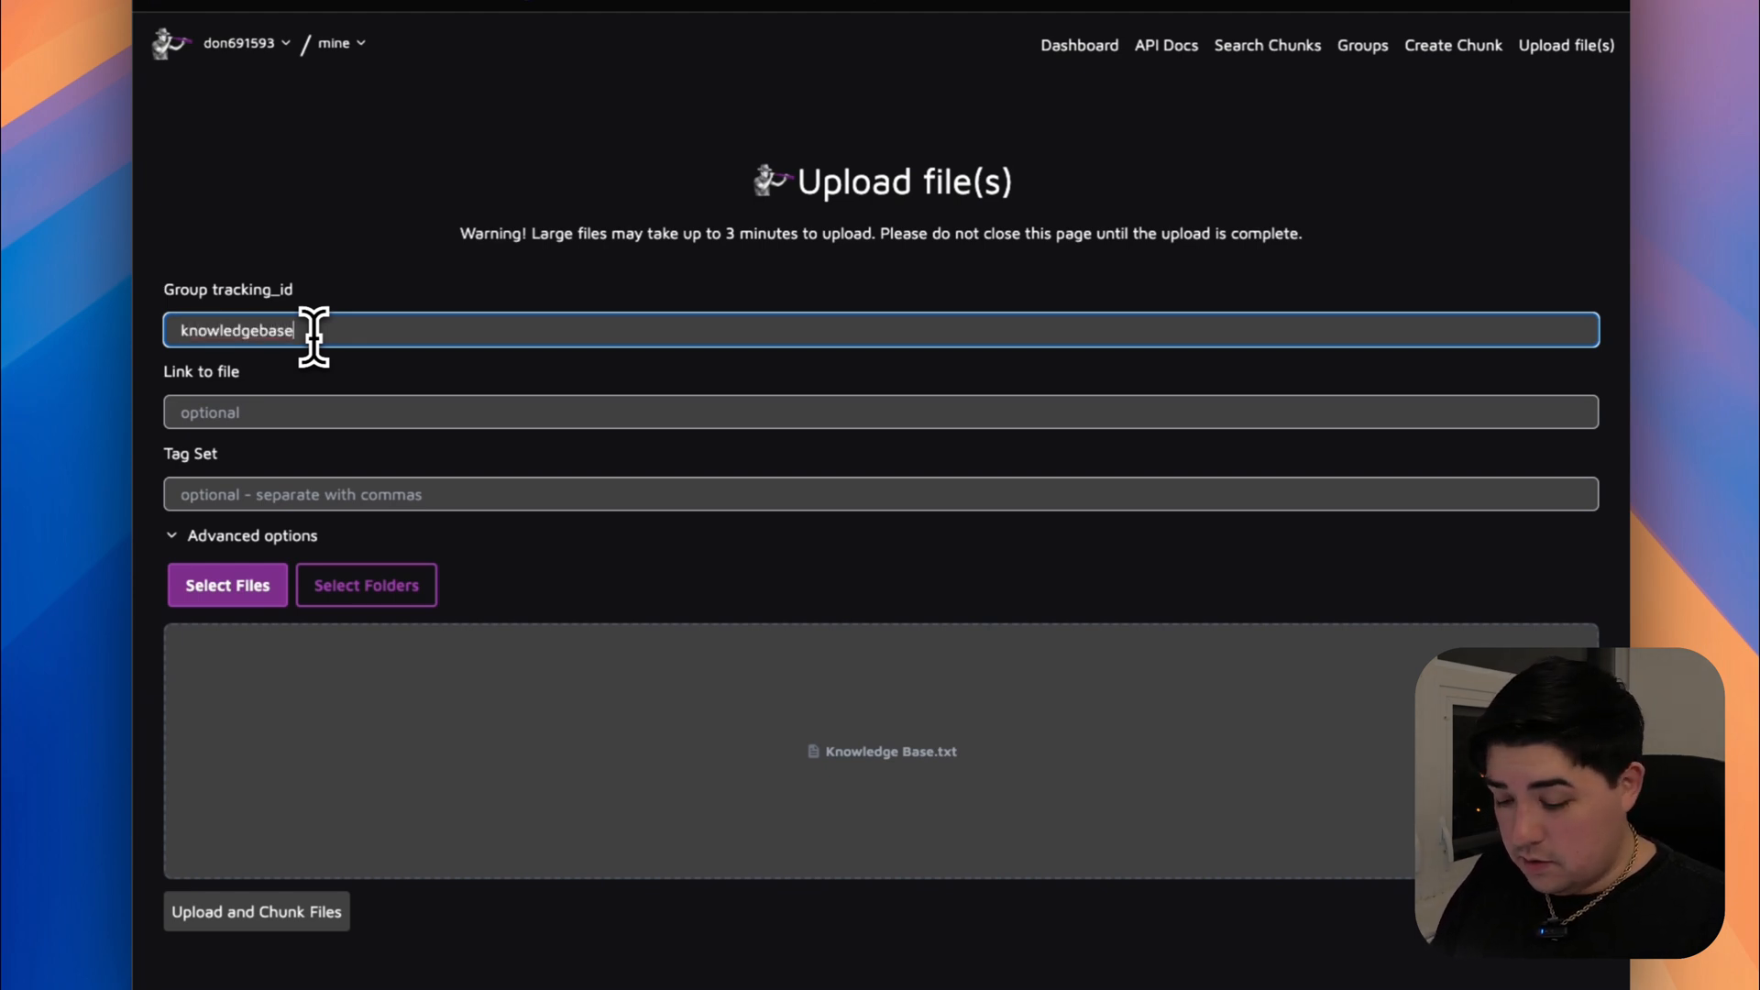
double_click(313, 330)
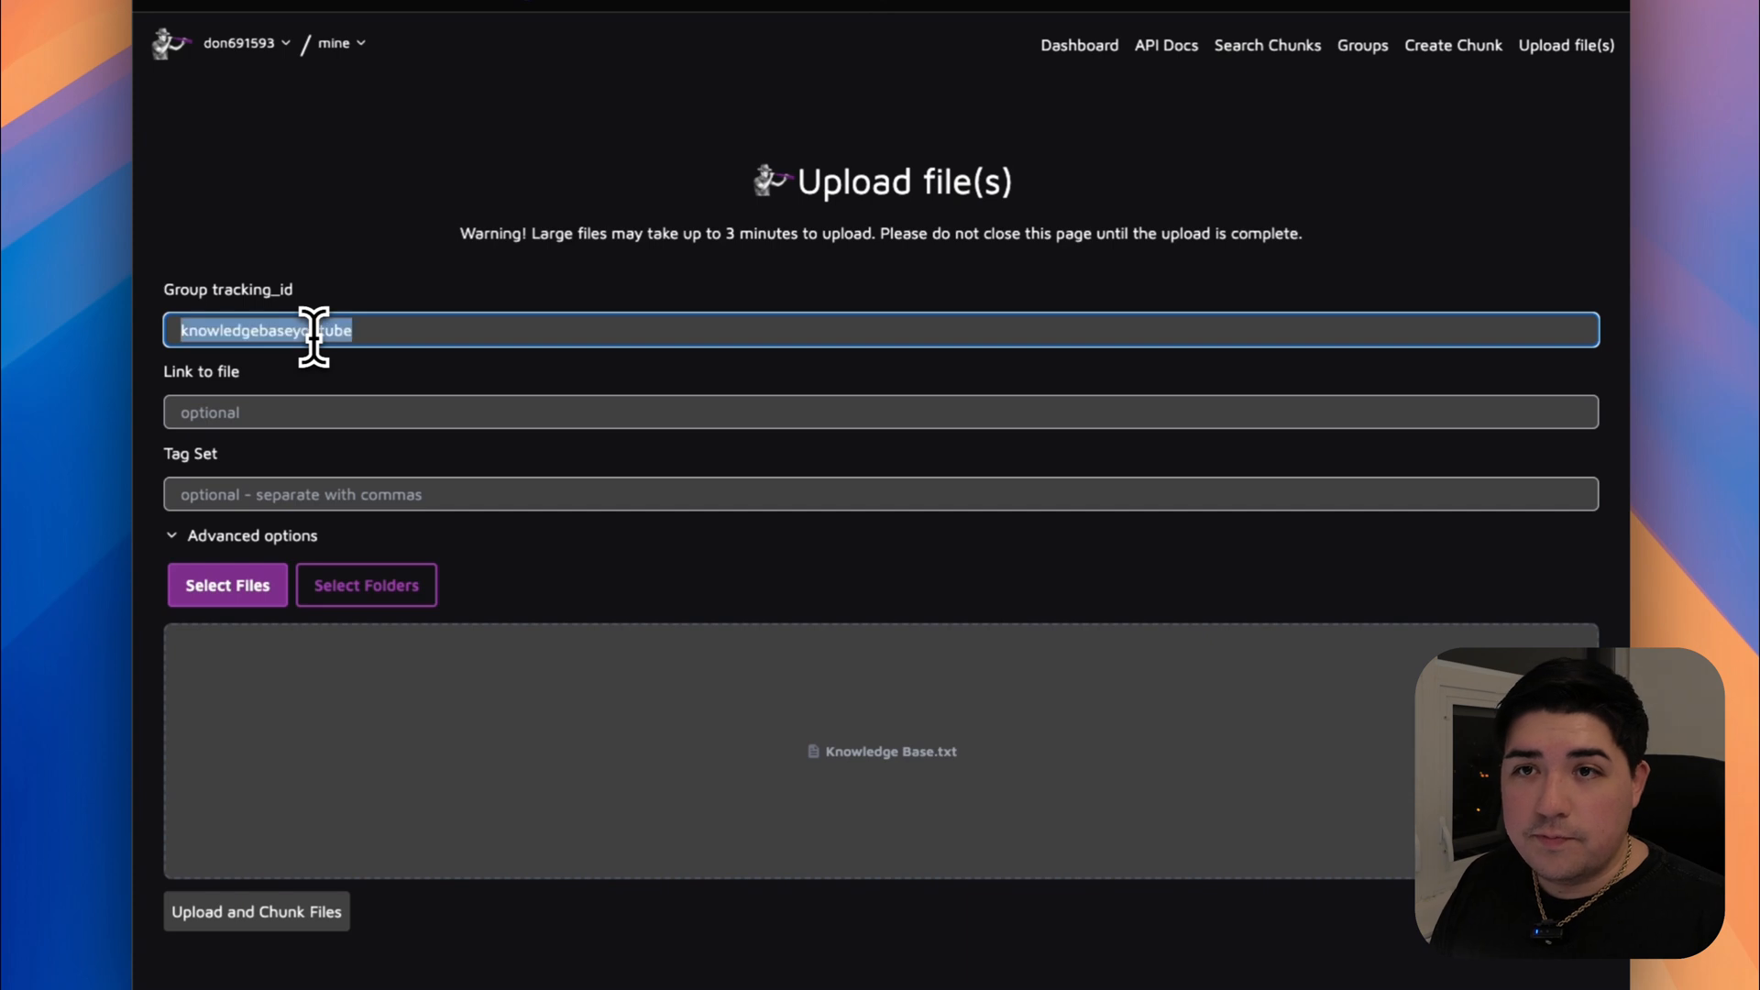
key(super+c)
click(299, 494)
key(super+v)
Upload and chunk the knowledge base file, and open the dataset's groups list.
scroll(294, 896, down, 1)
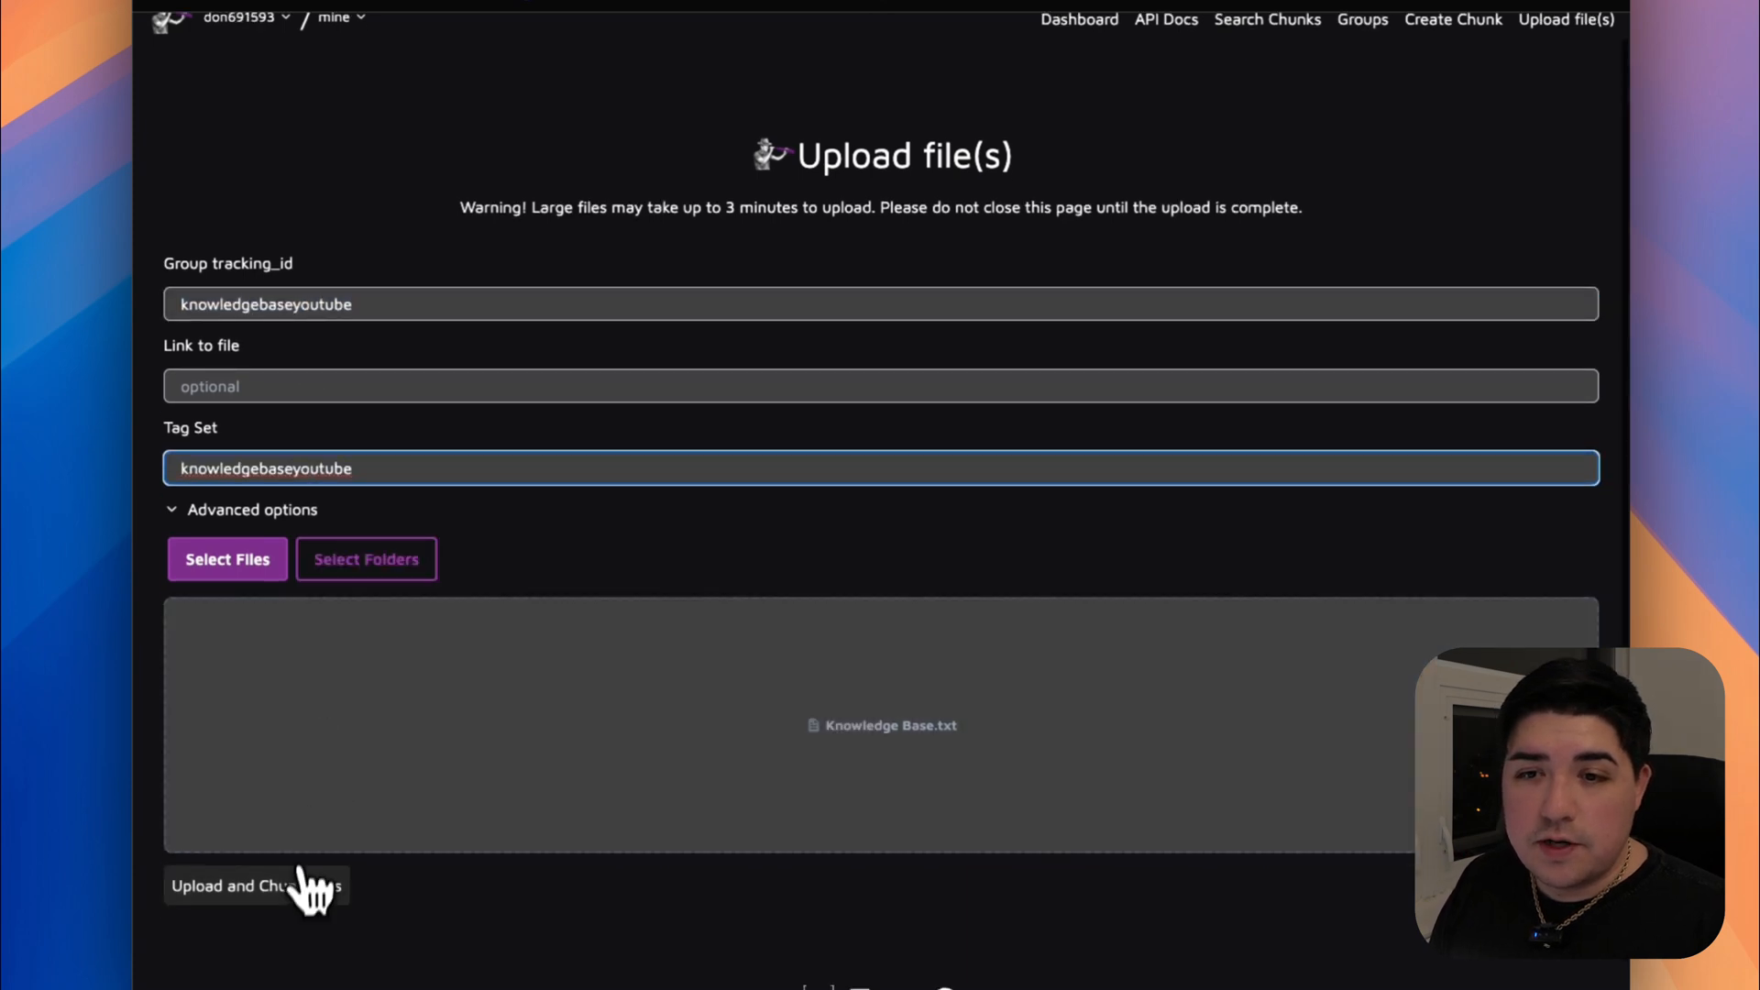
click(296, 893)
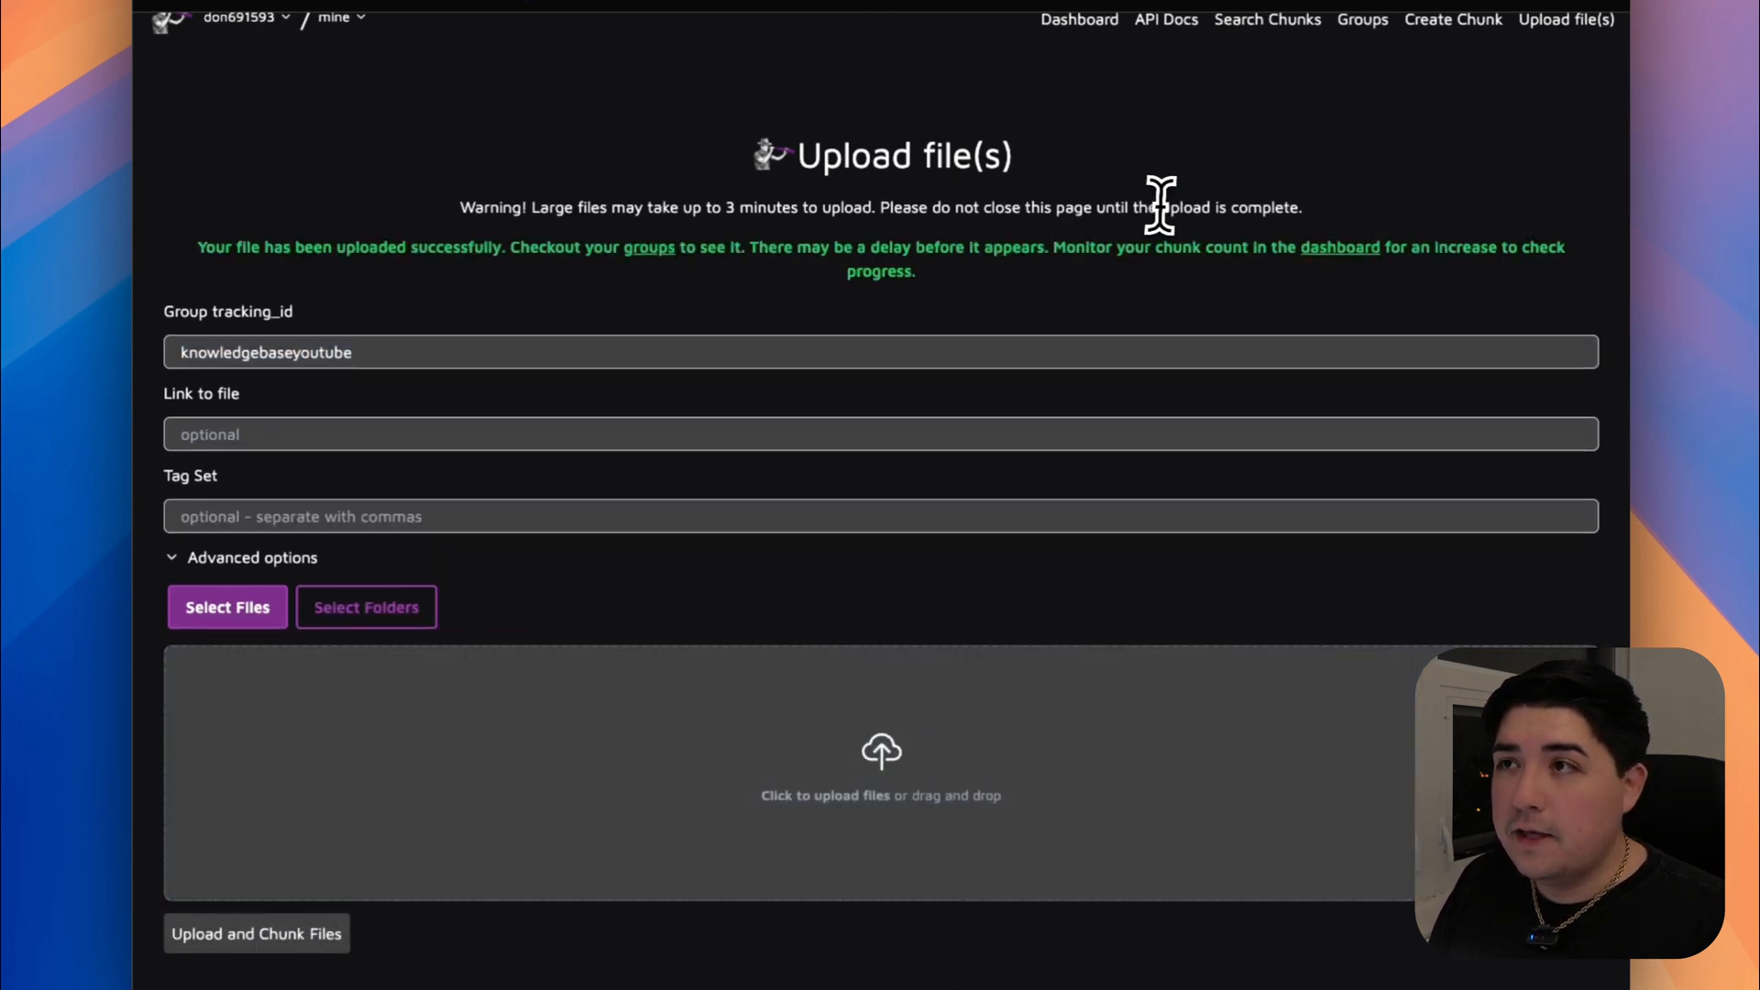
scroll(1159, 204, up, 1)
click(1367, 33)
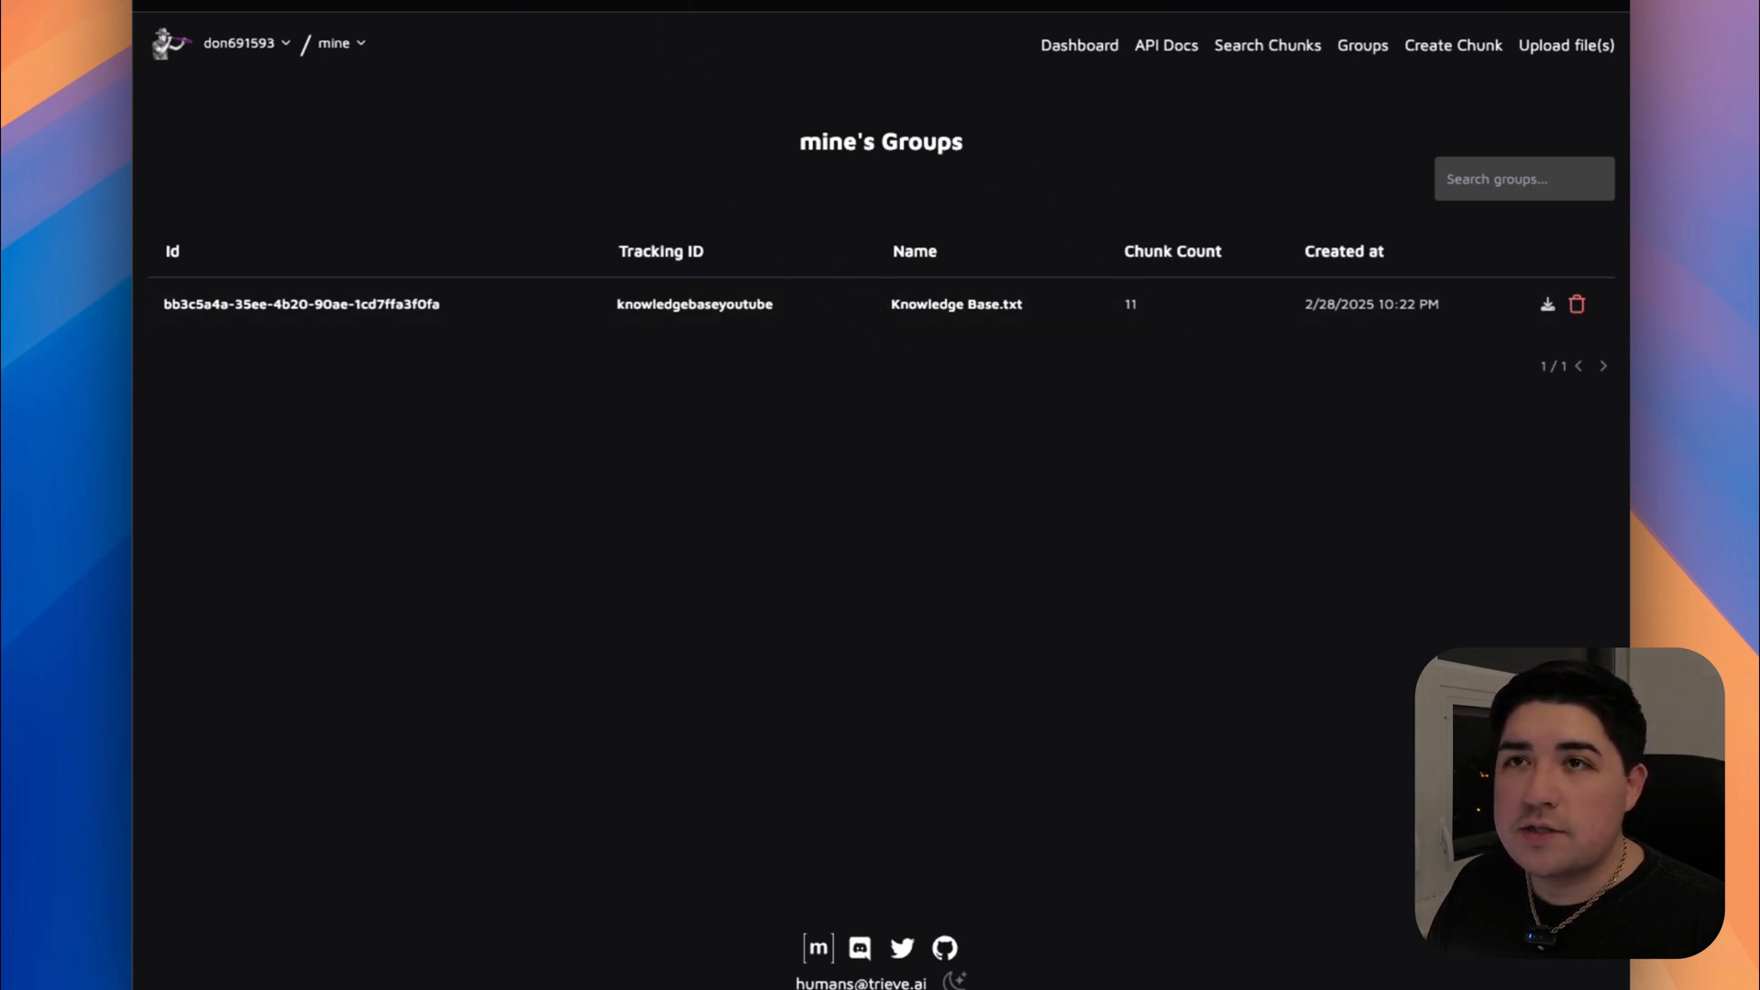
Return to the Trieve dashboard and start a new organization API key named mineeee.
click(686, 2)
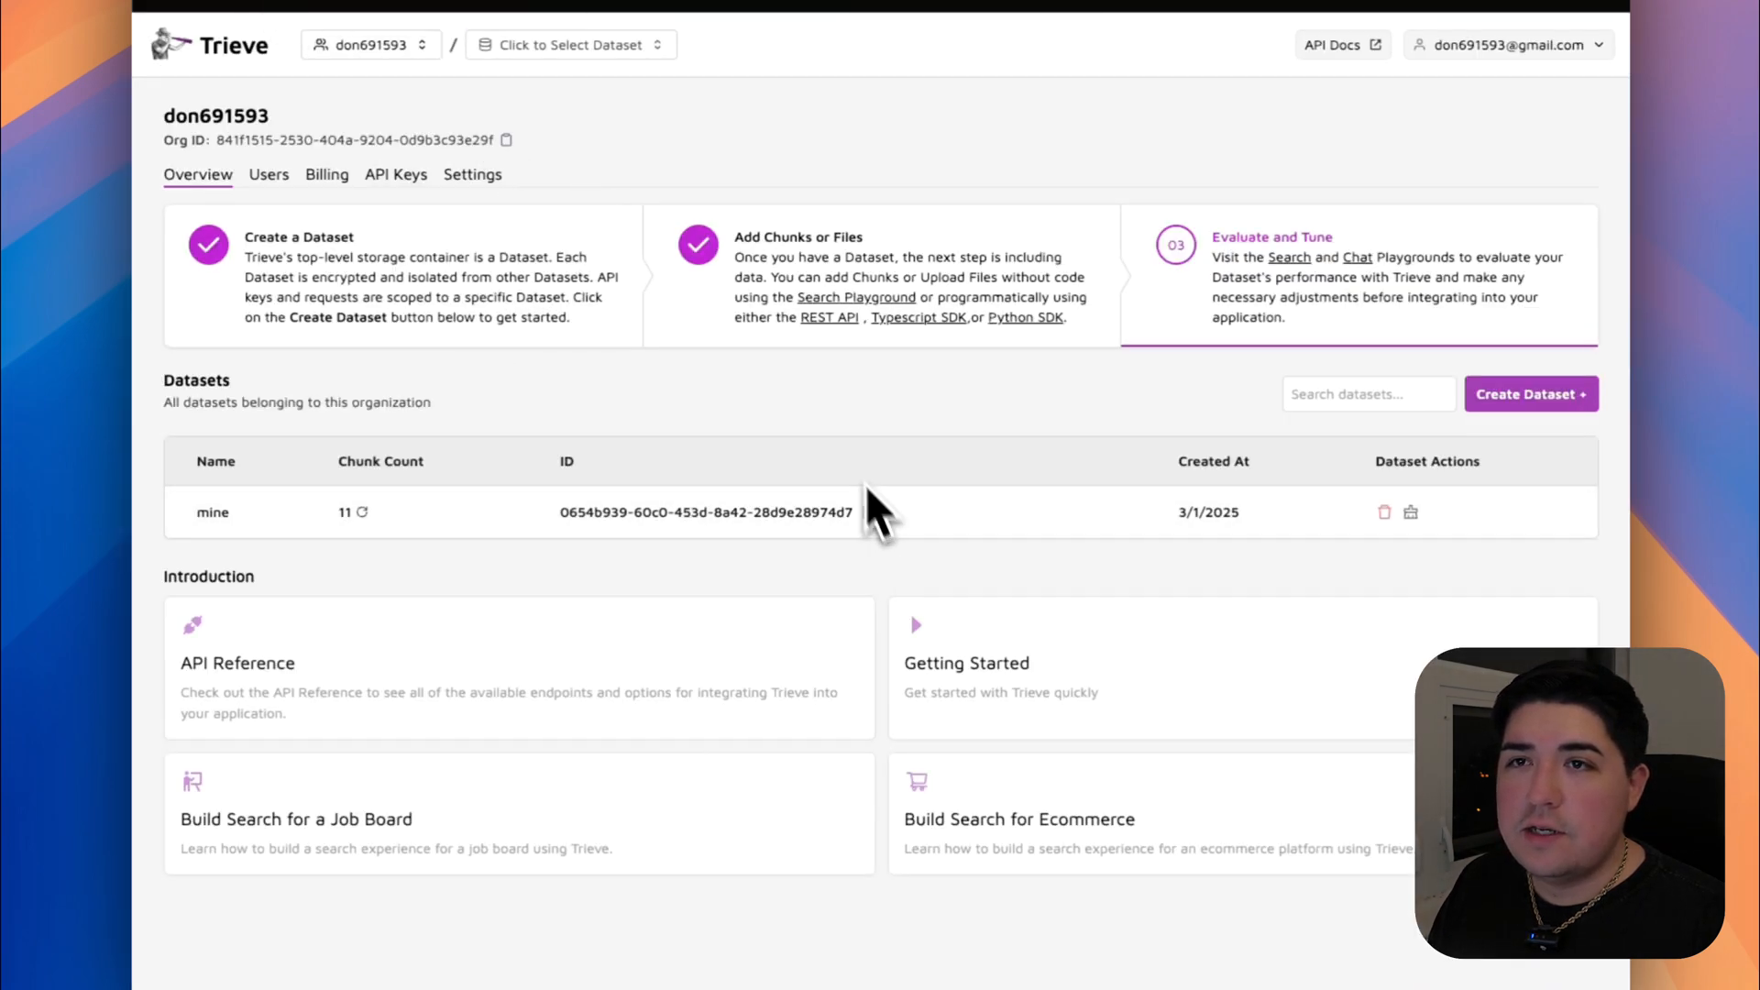
click(397, 176)
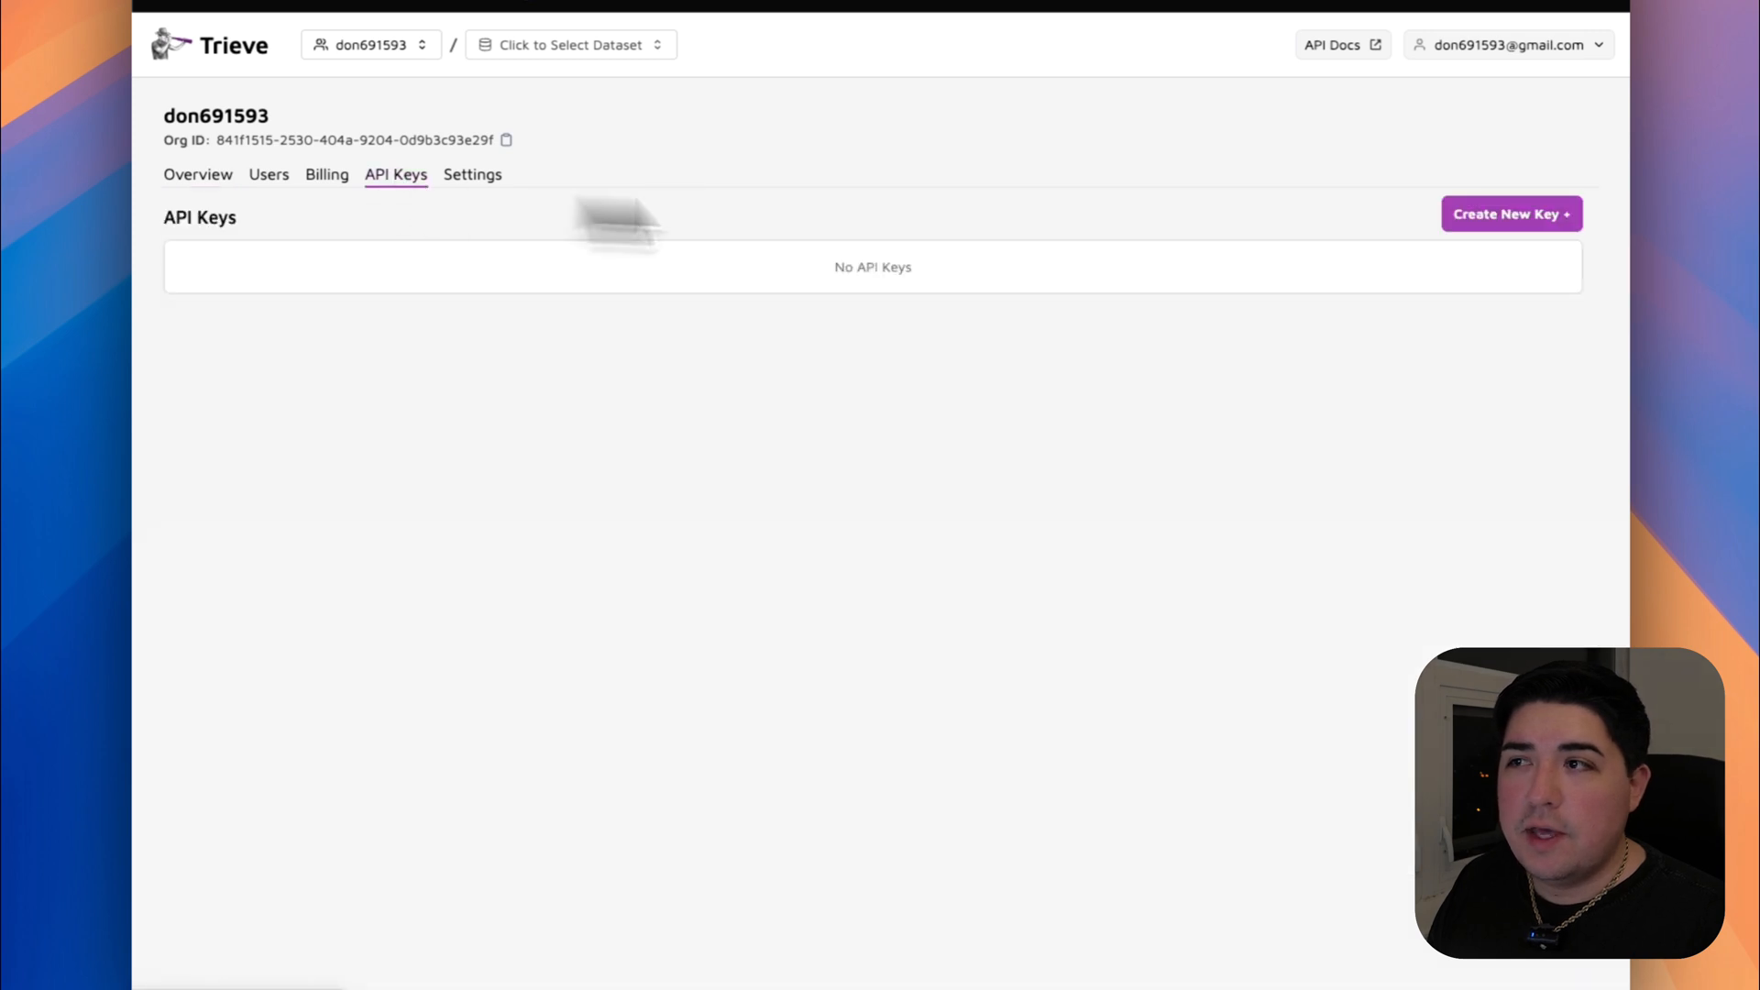
click(1467, 216)
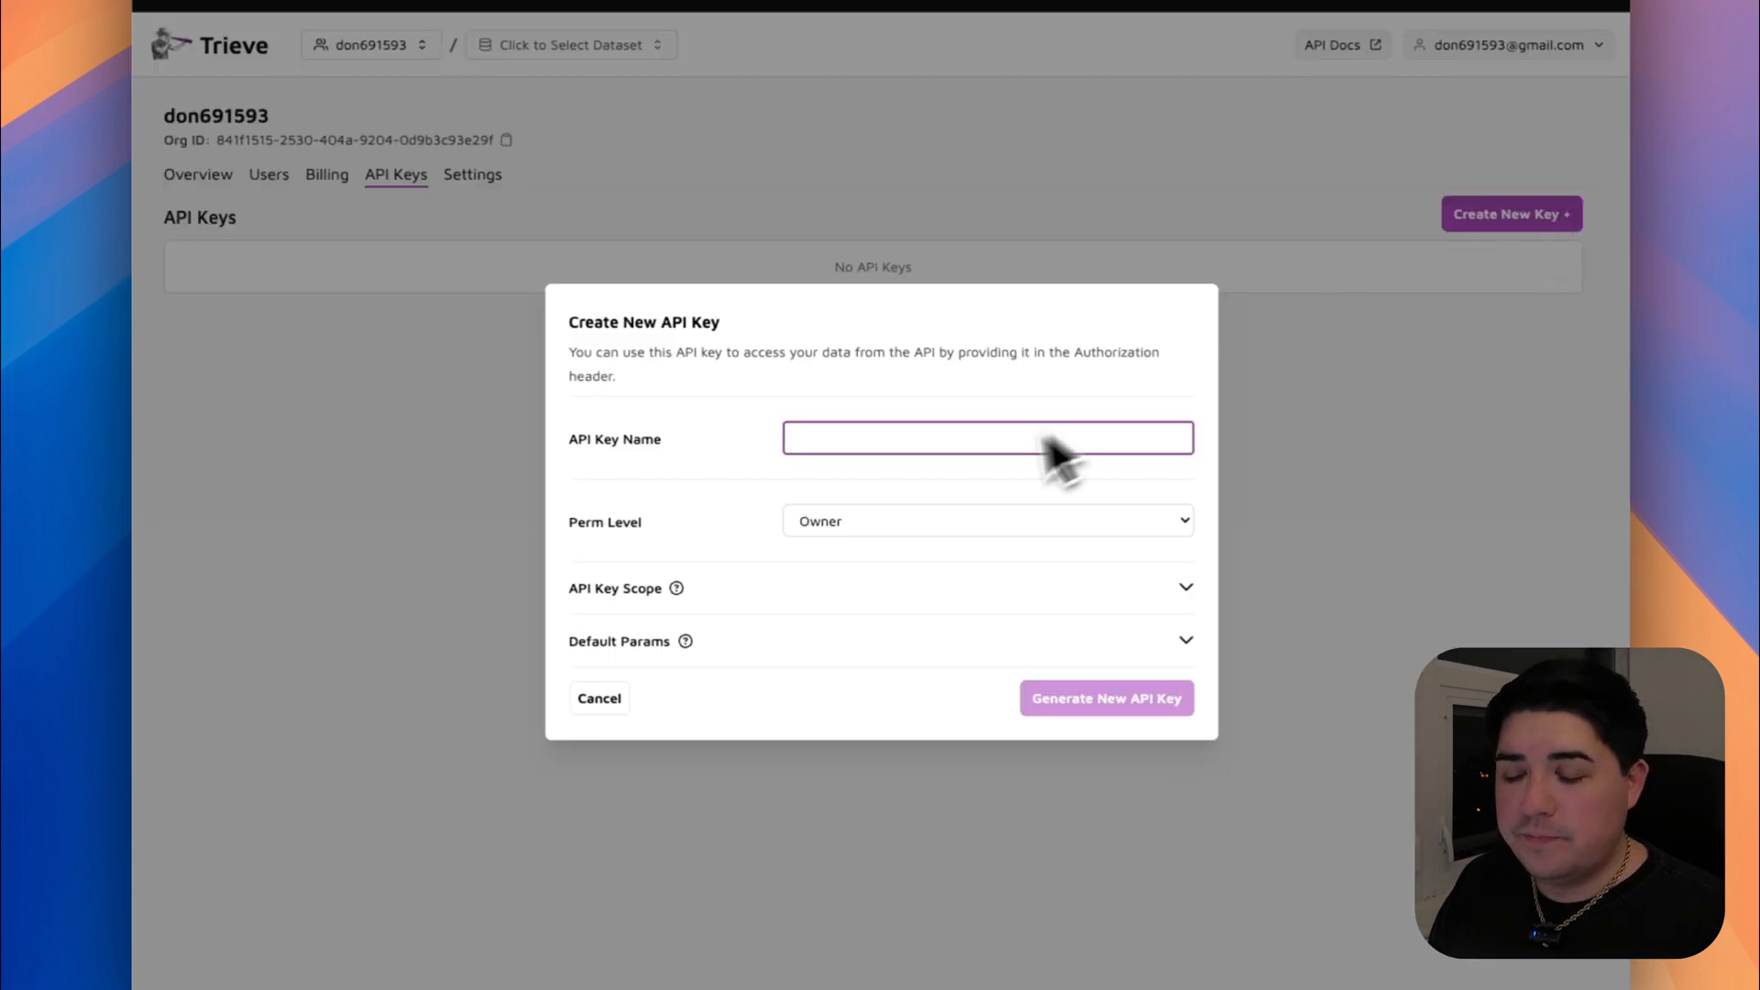
text(mine)
click(972, 467)
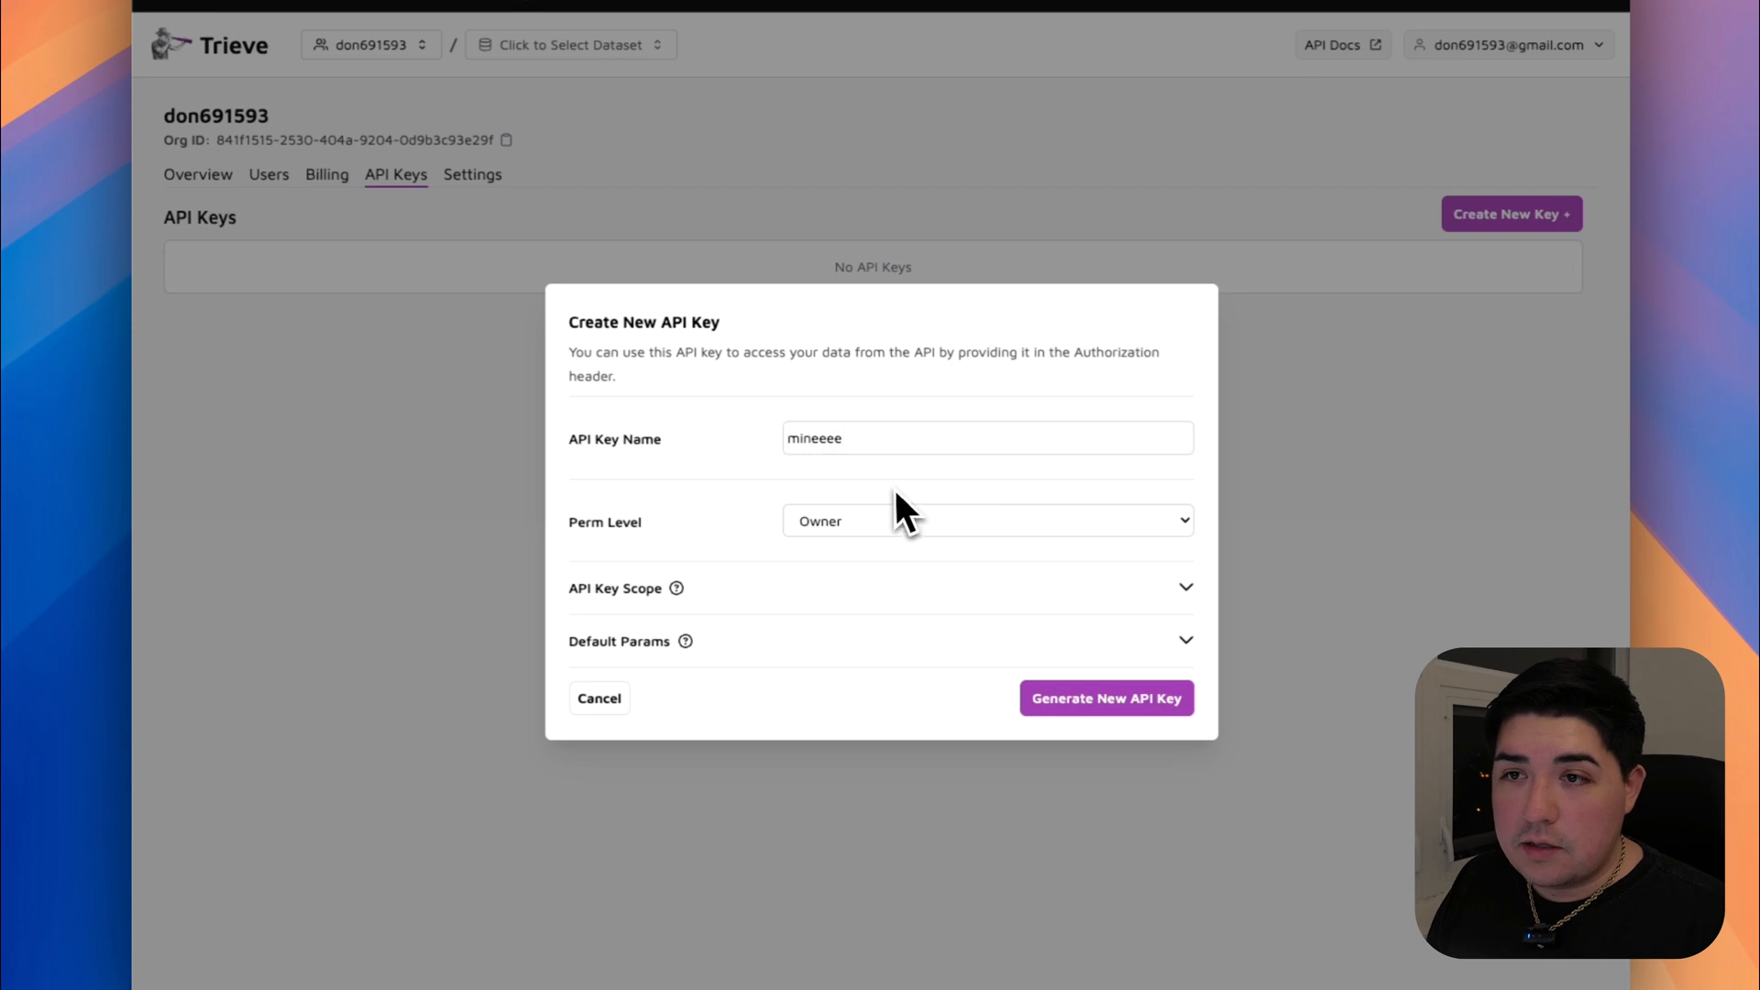
Scope the API key to the mine dataset and the Query Suggestions route, and generate and copy it.
click(783, 585)
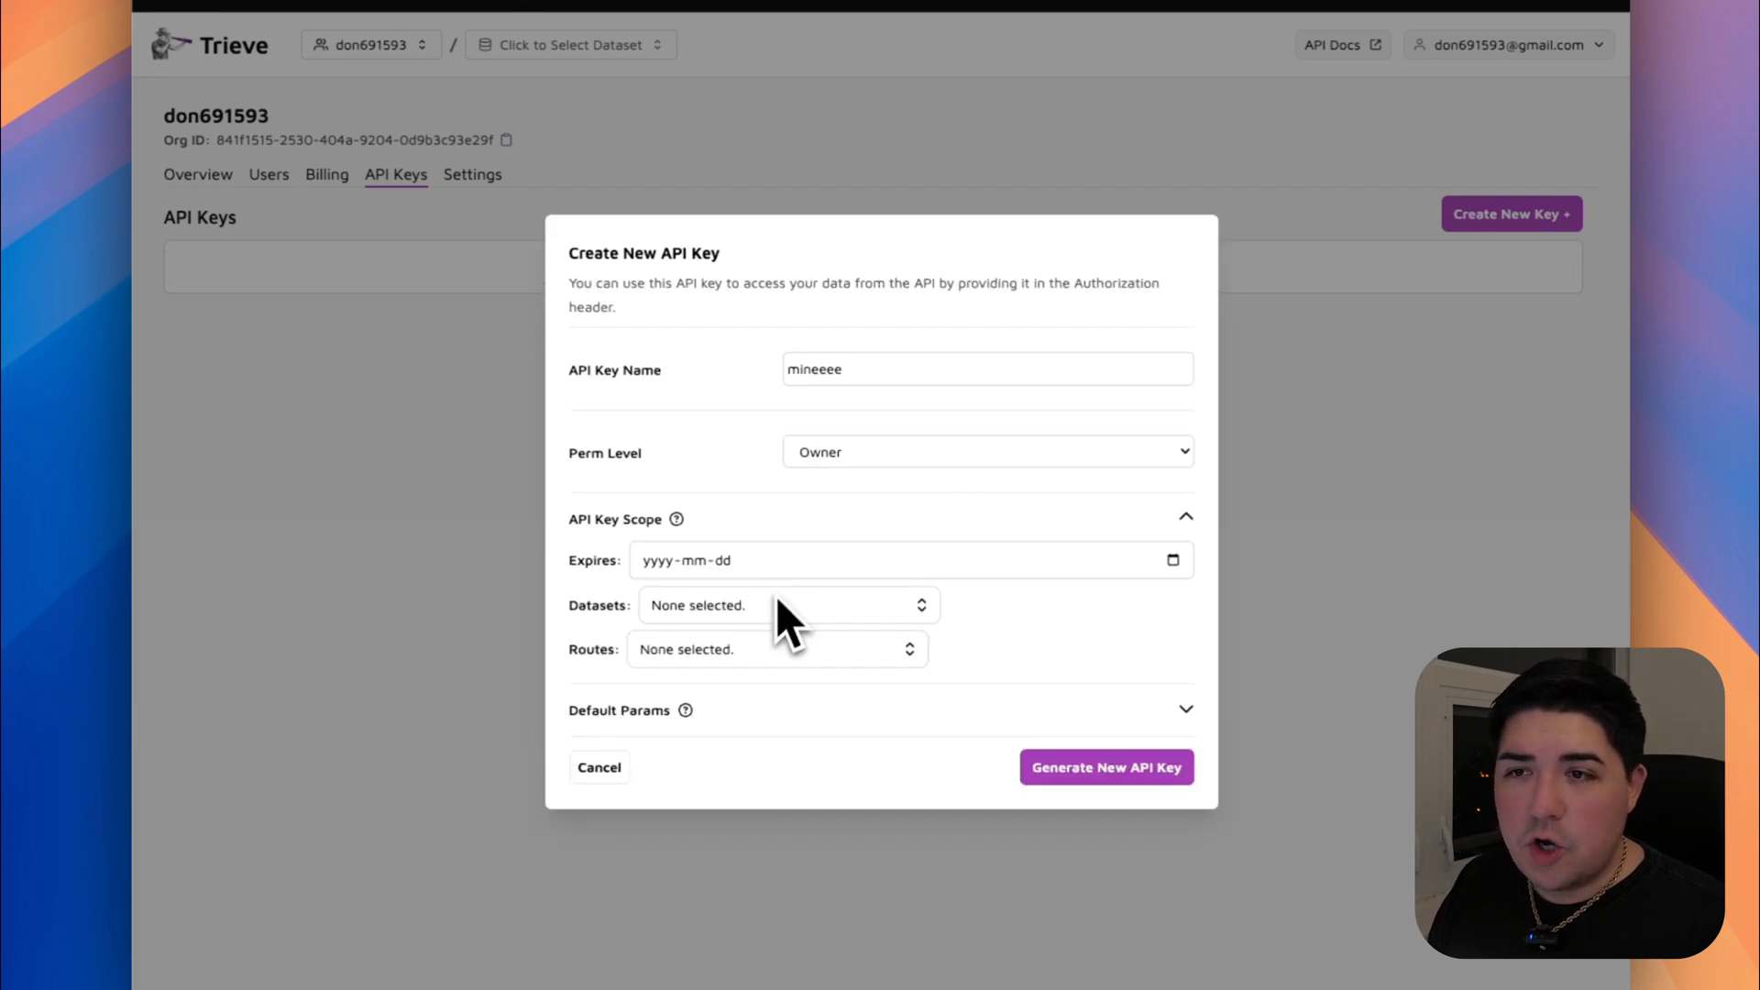
click(767, 616)
click(745, 660)
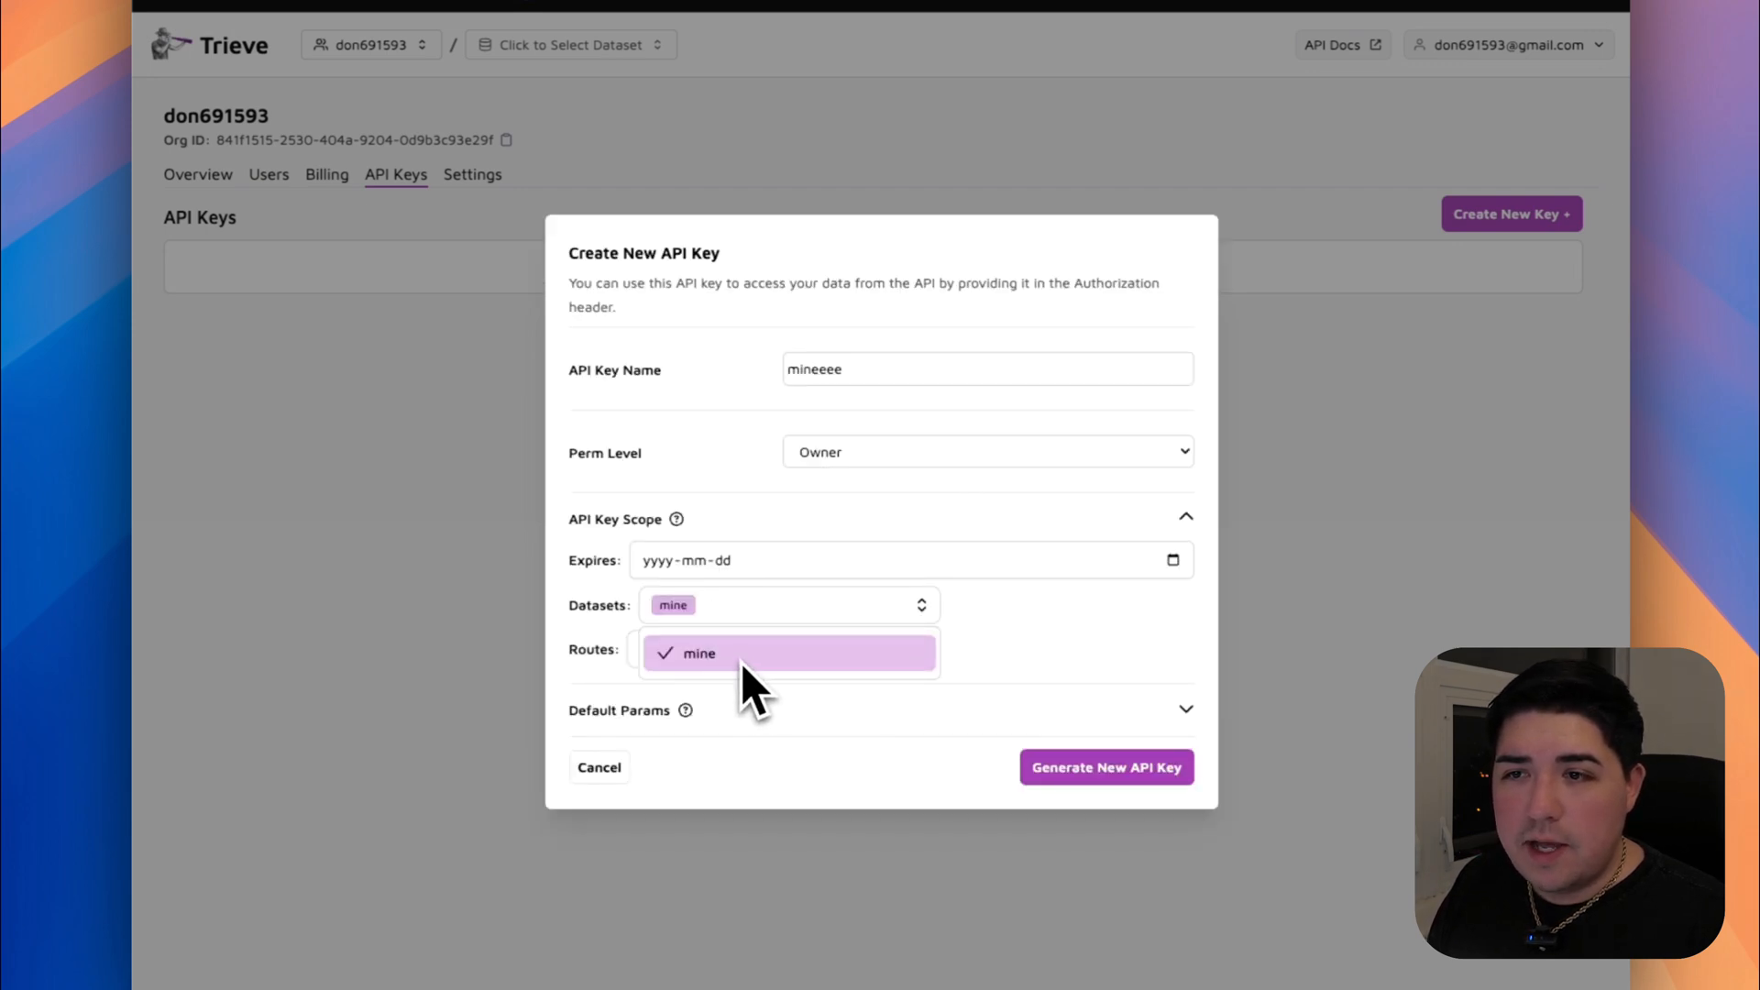
click(838, 656)
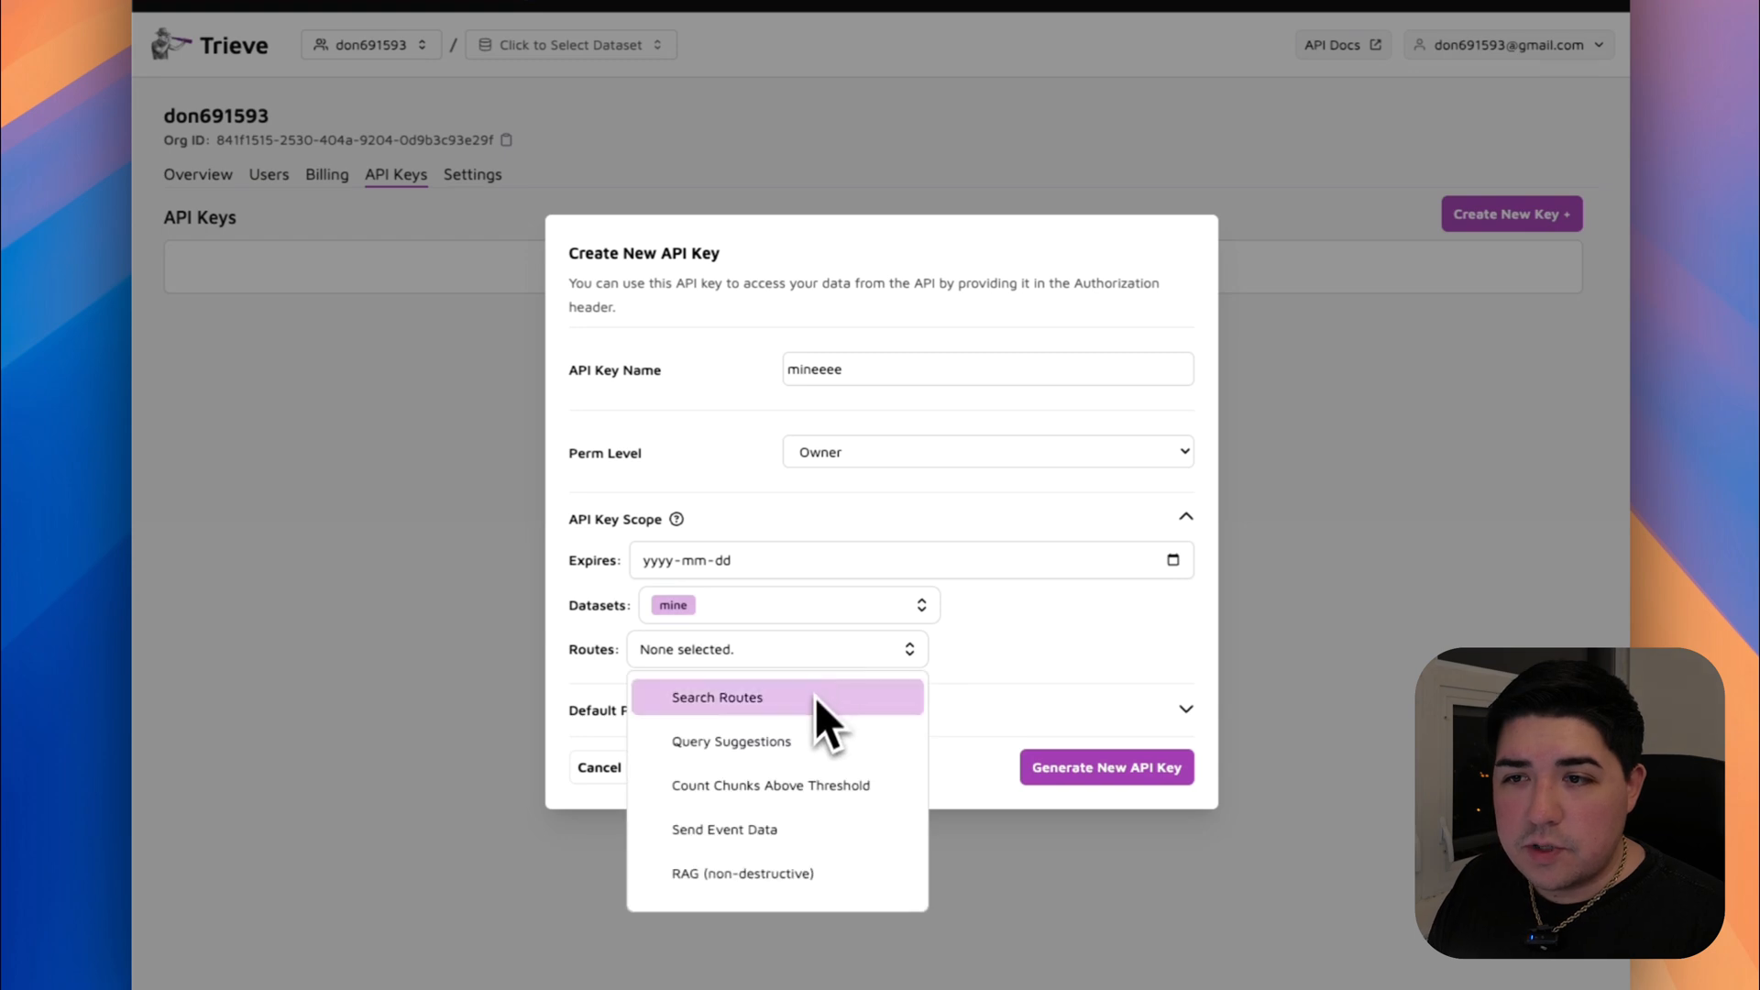
click(801, 740)
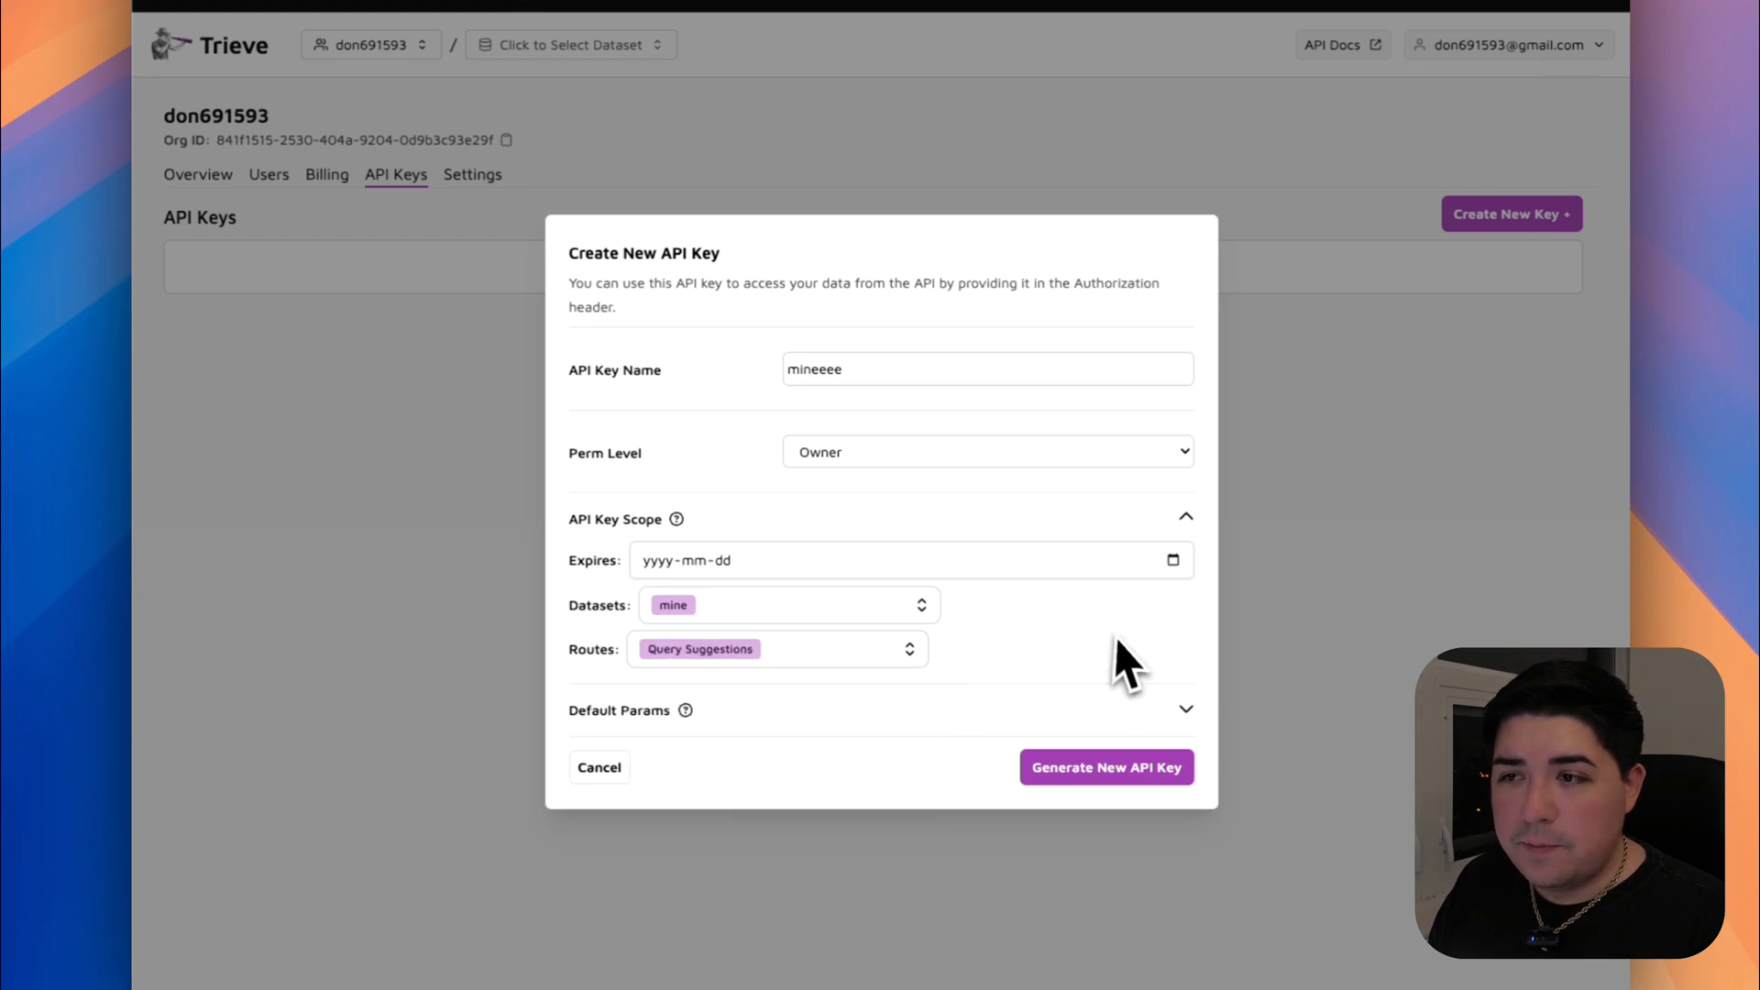
click(1103, 770)
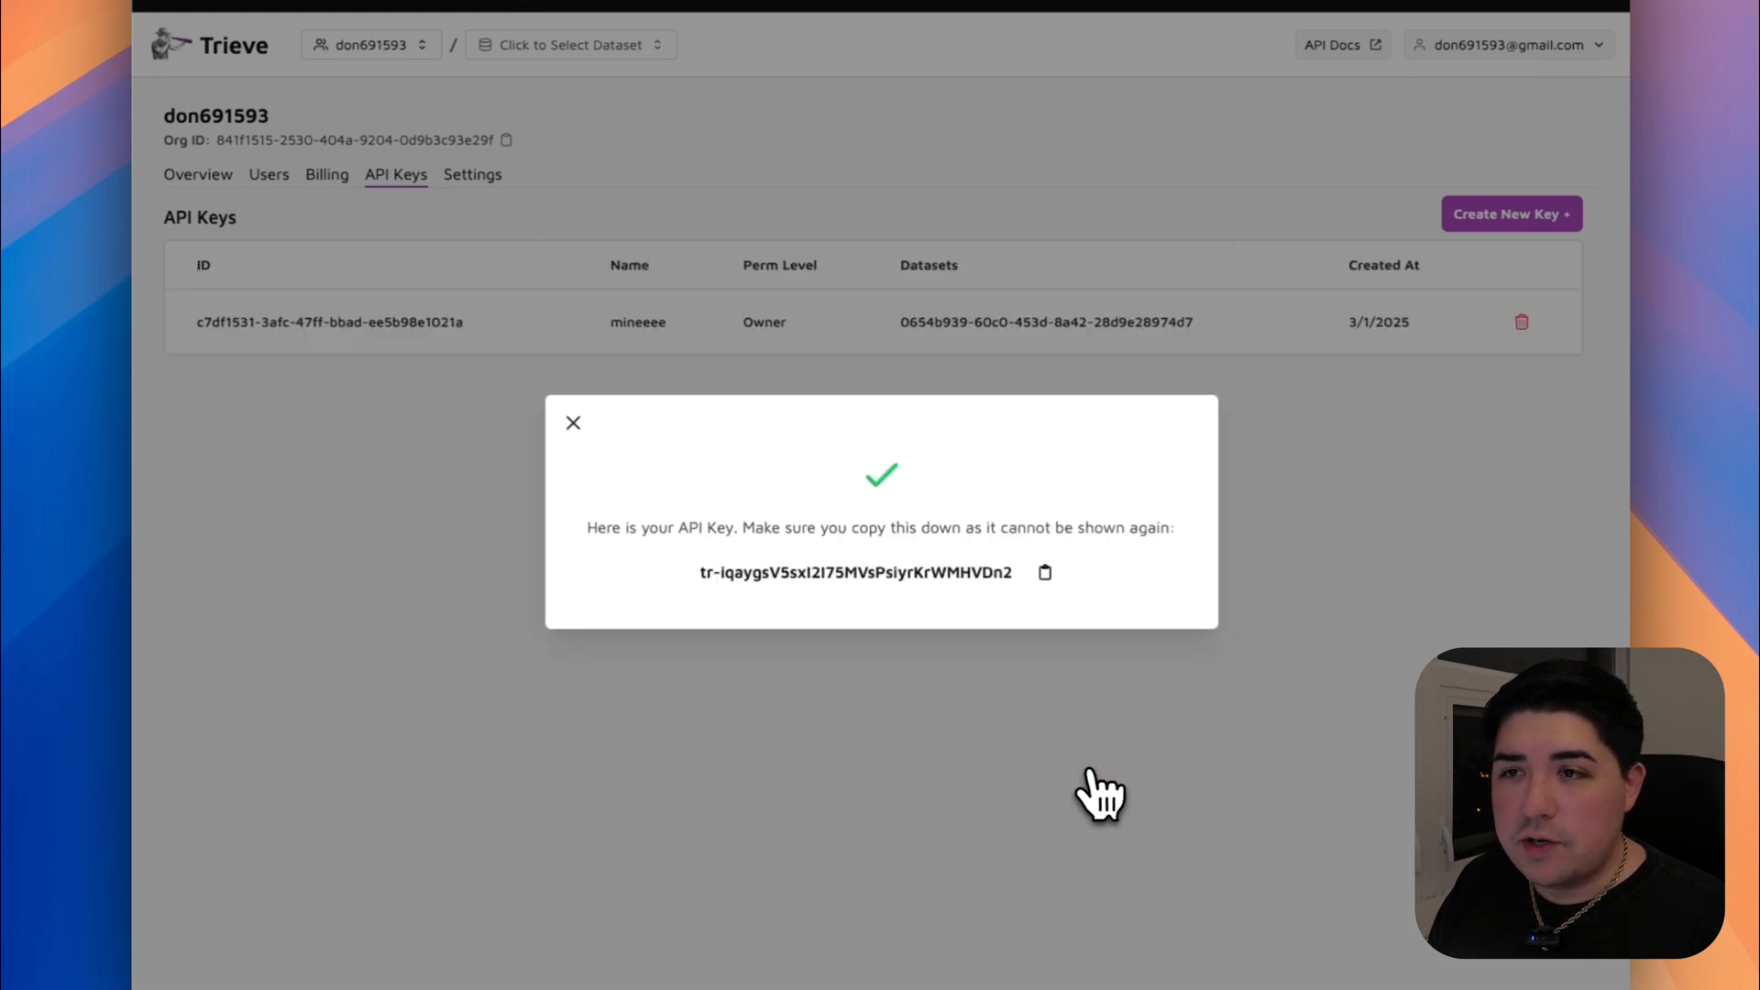
click(1044, 572)
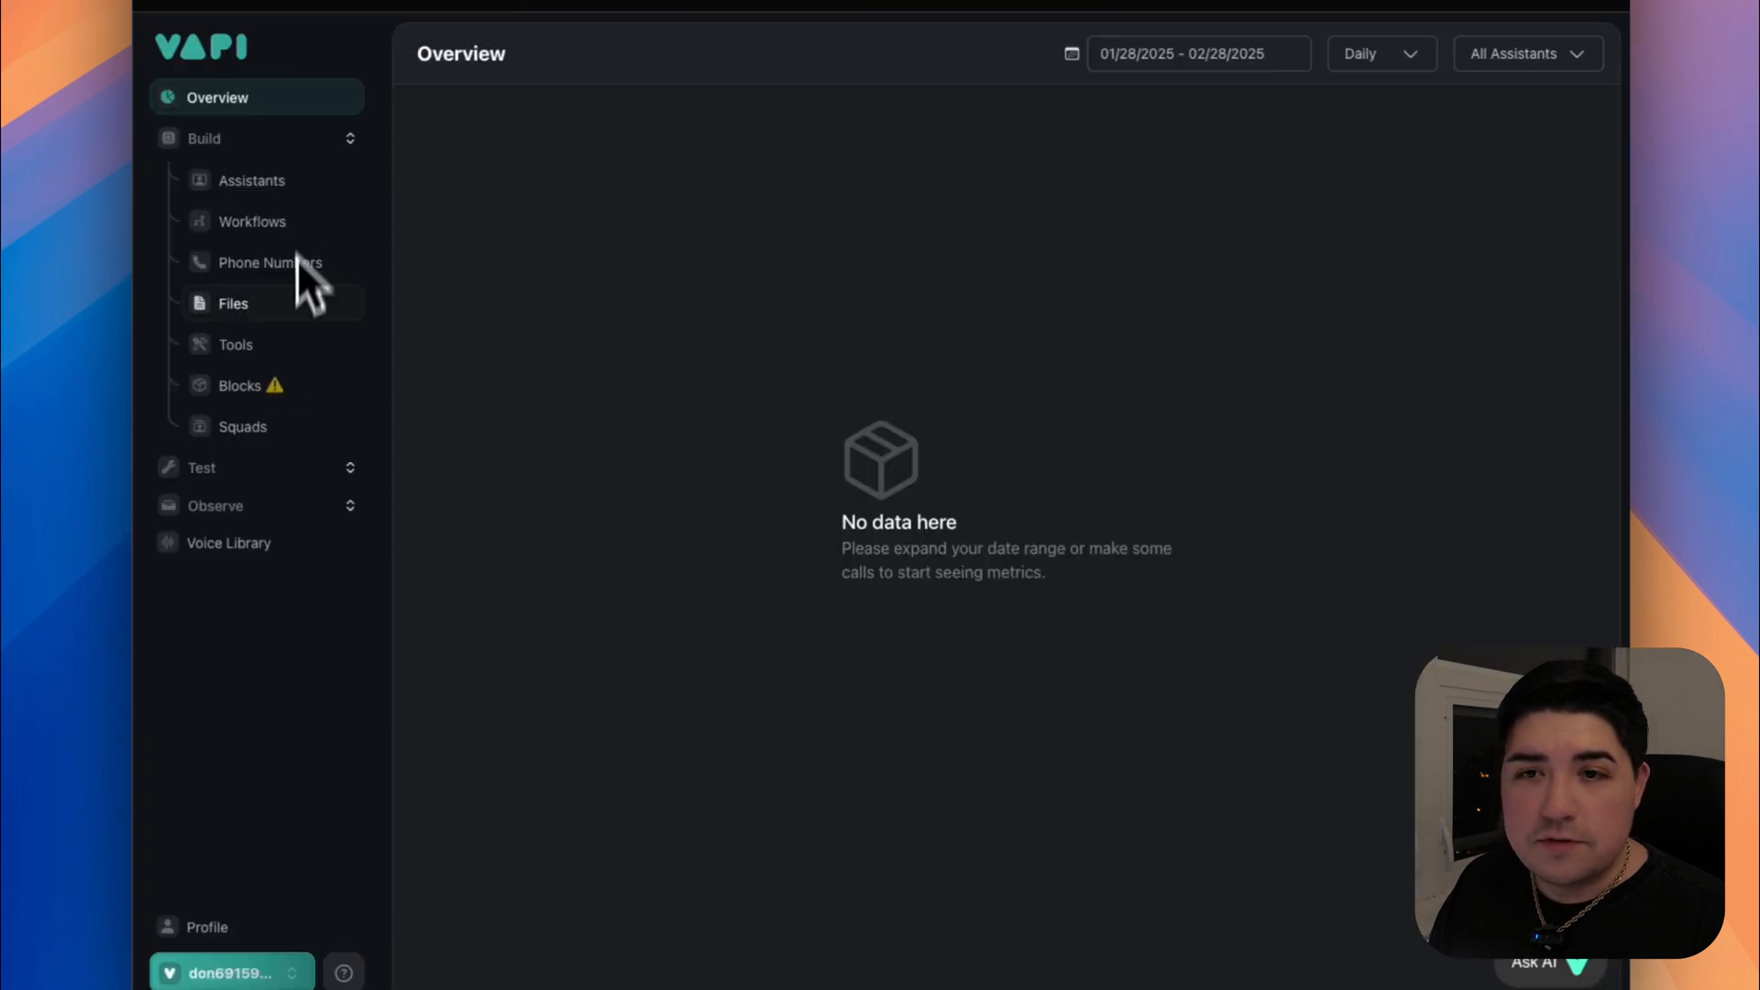
In Vapi's provider credentials, paste the copied API key for the Trieve vector store provider and save it.
click(237, 969)
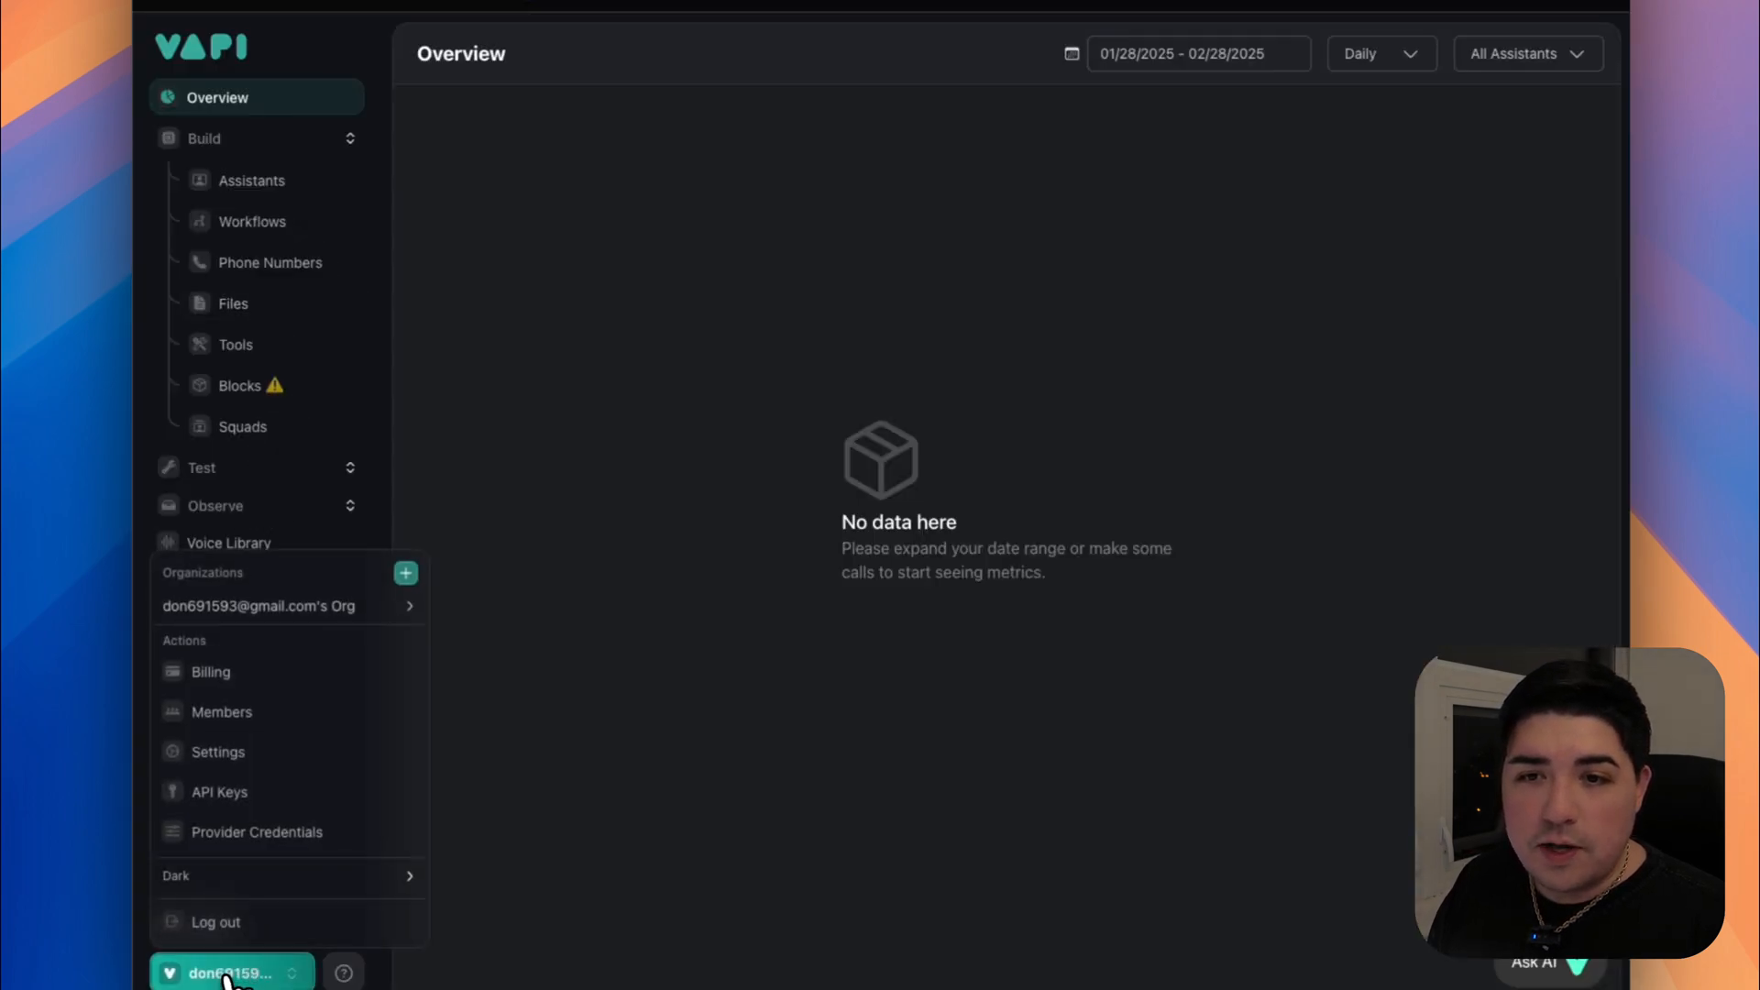
click(249, 831)
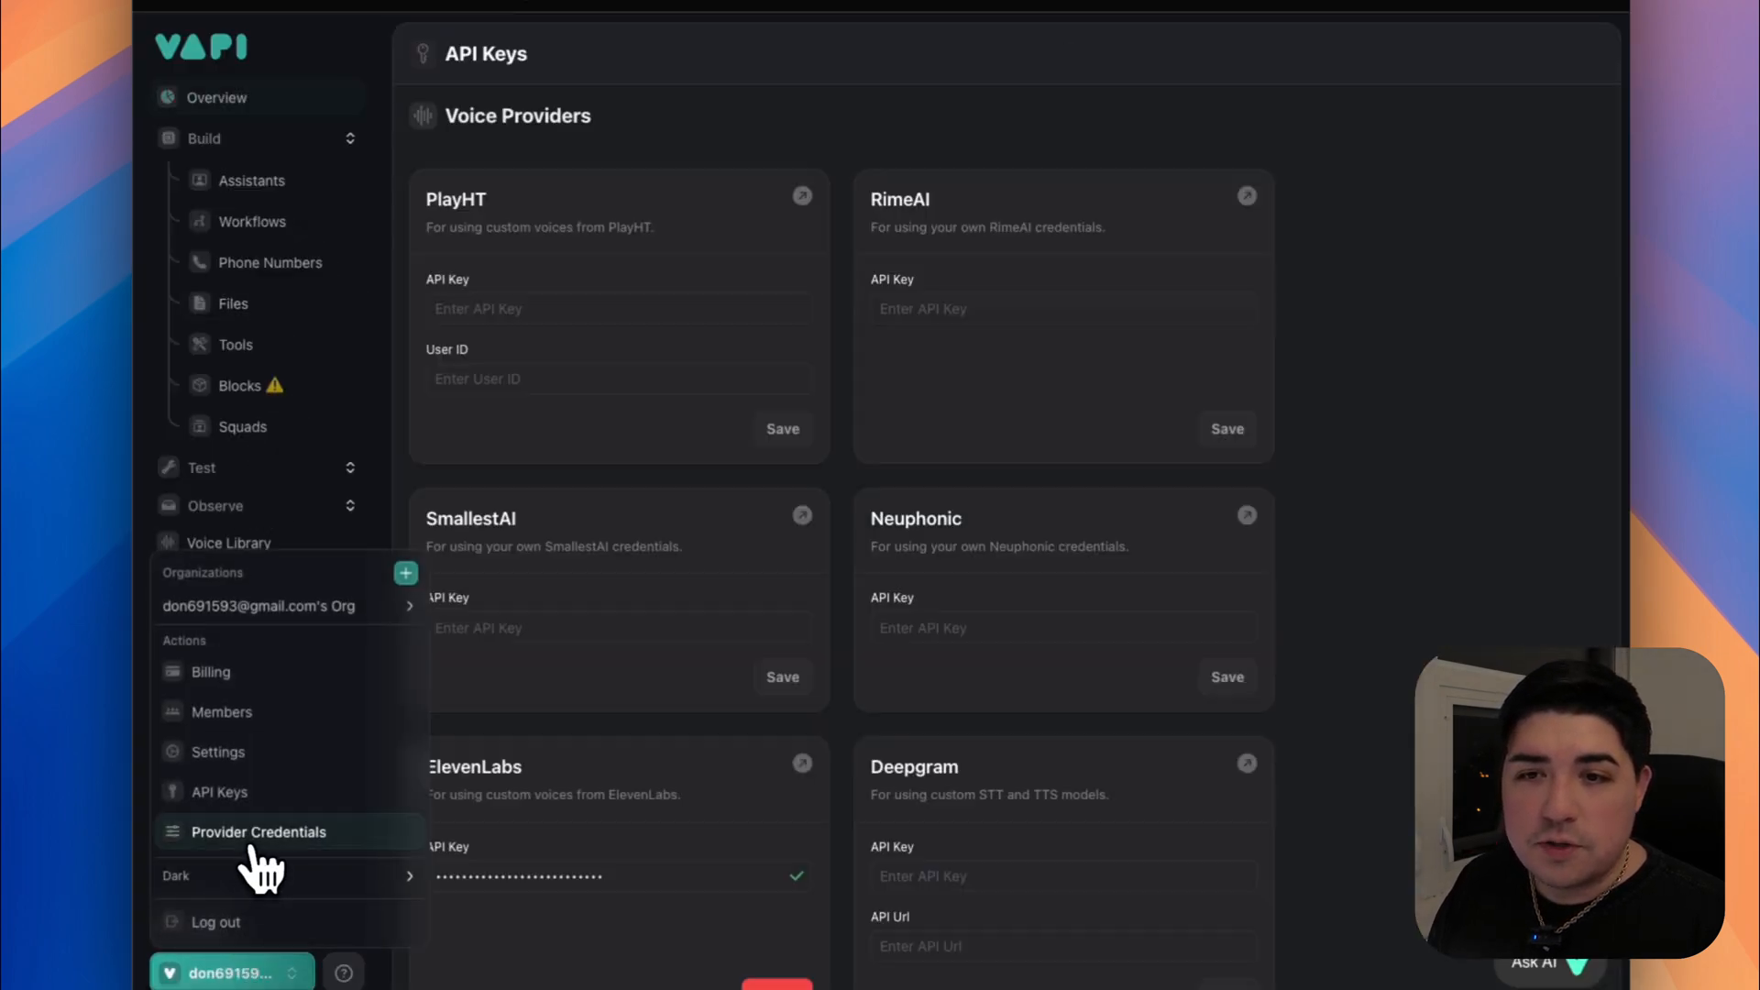
click(1300, 871)
scroll(1300, 861, down, 20)
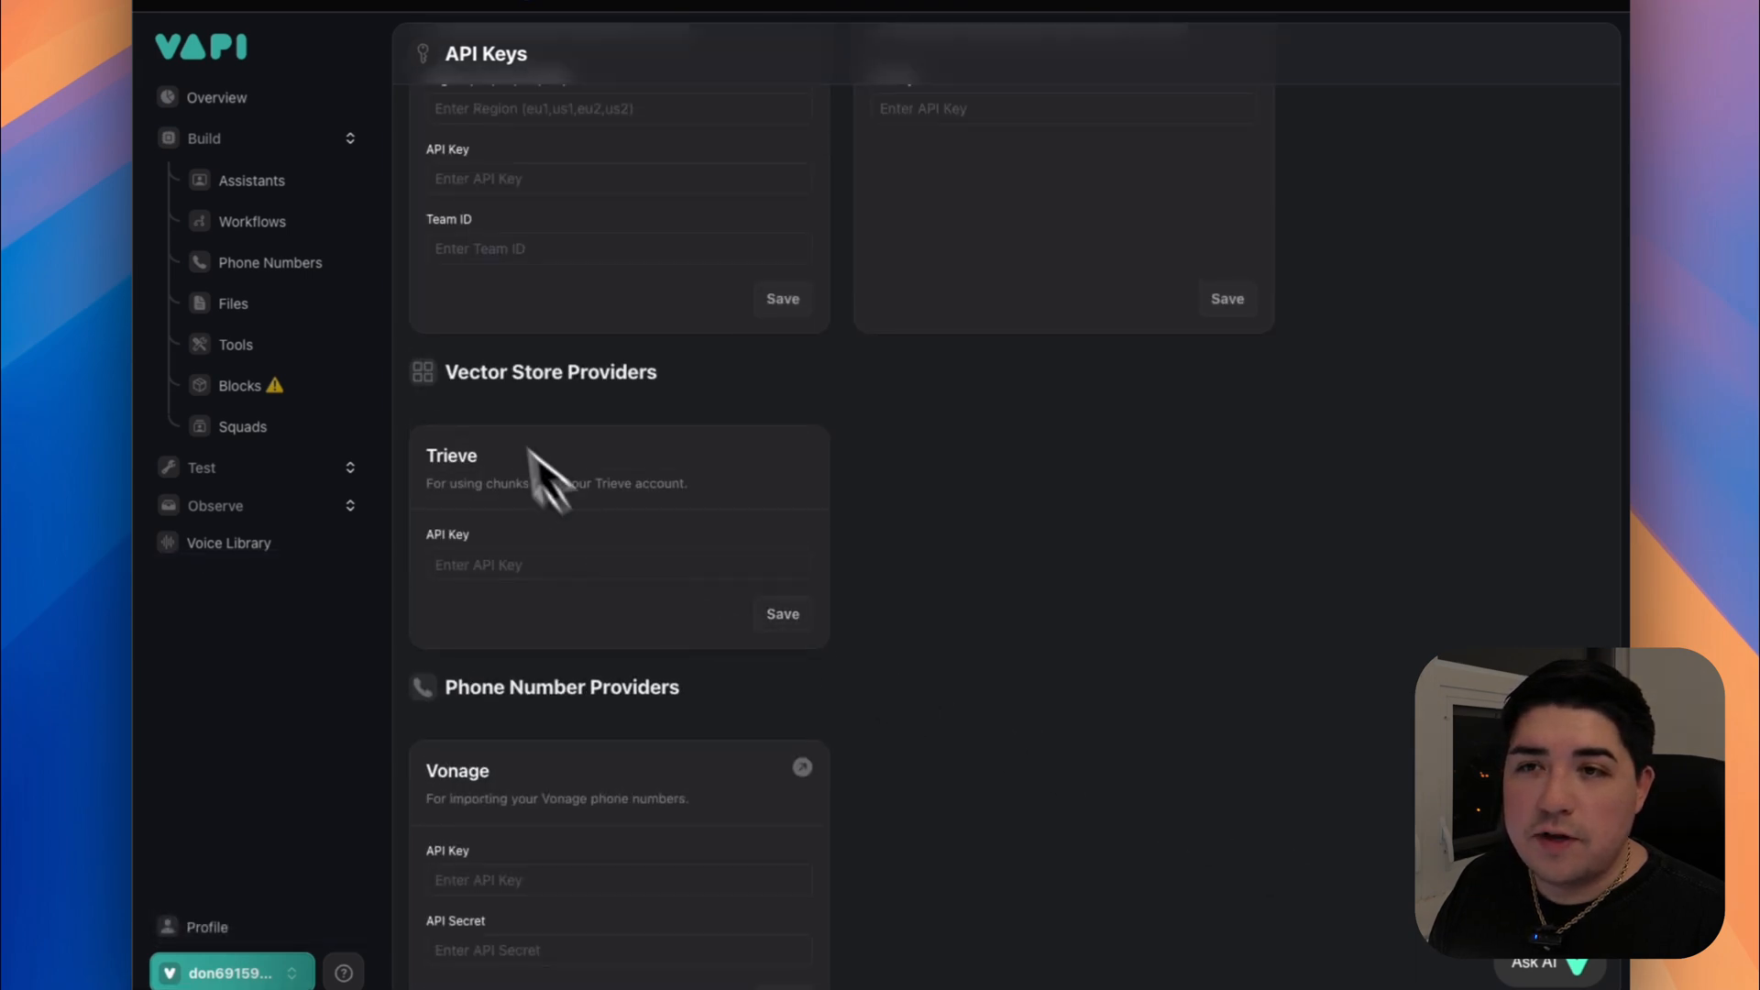
click(531, 555)
key(super+v)
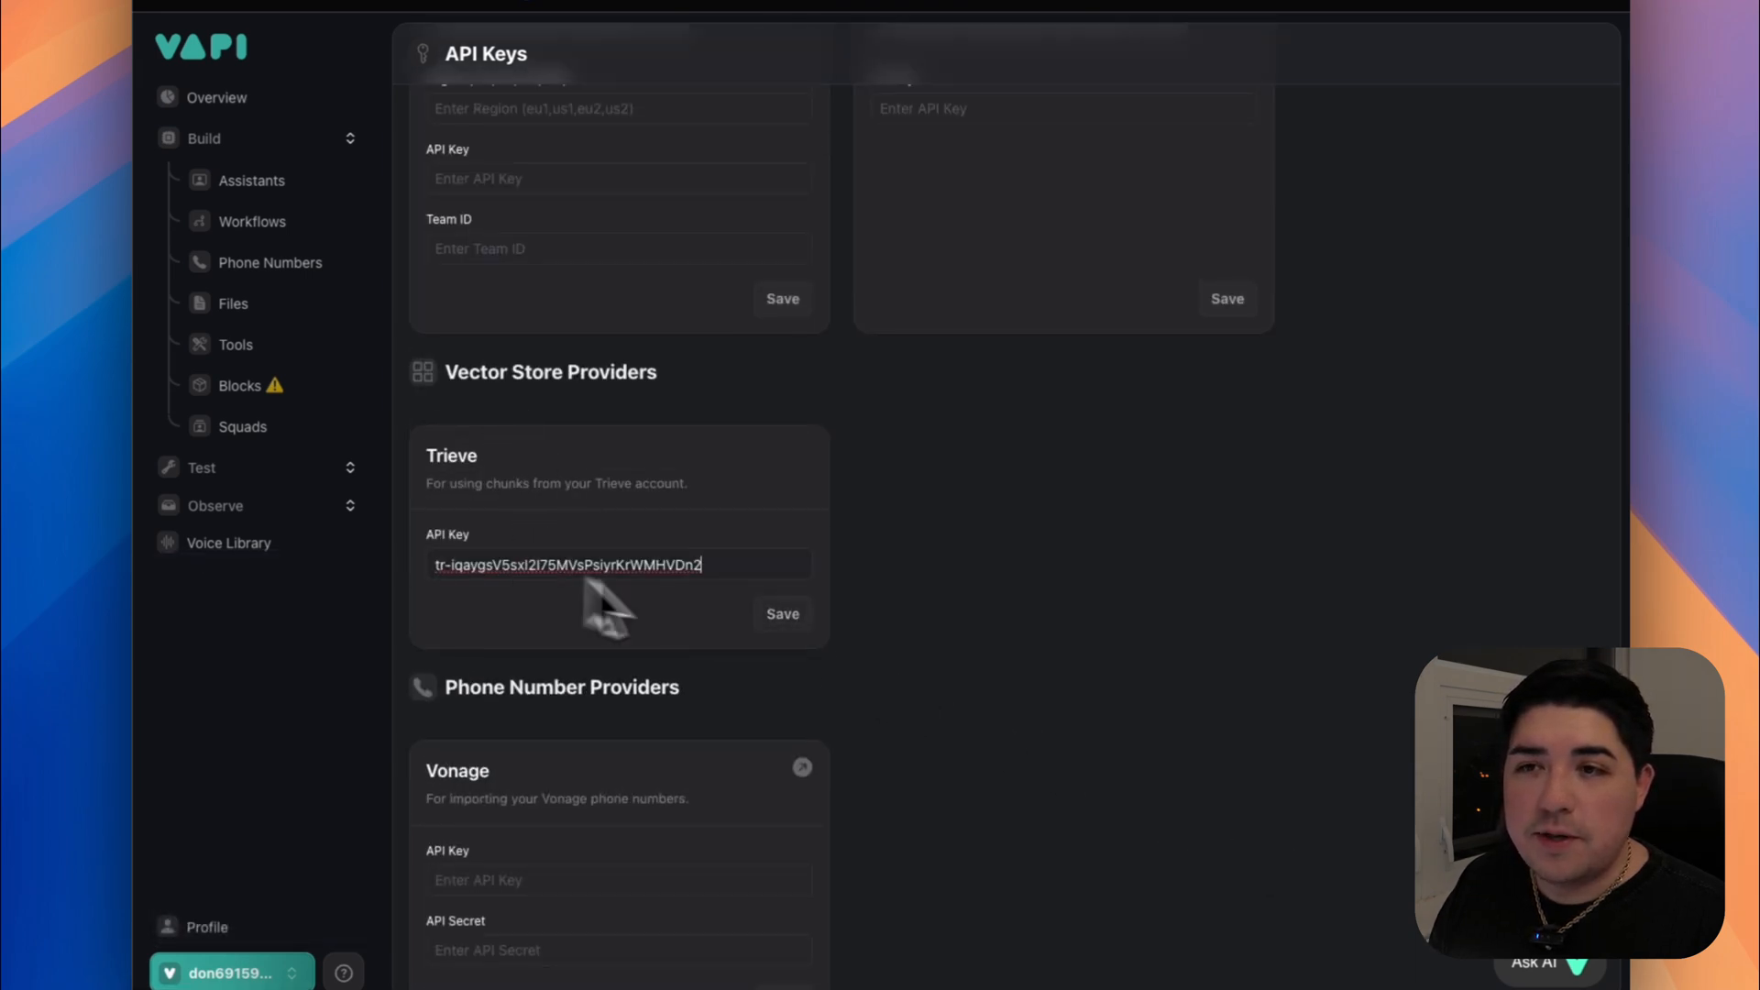
click(783, 614)
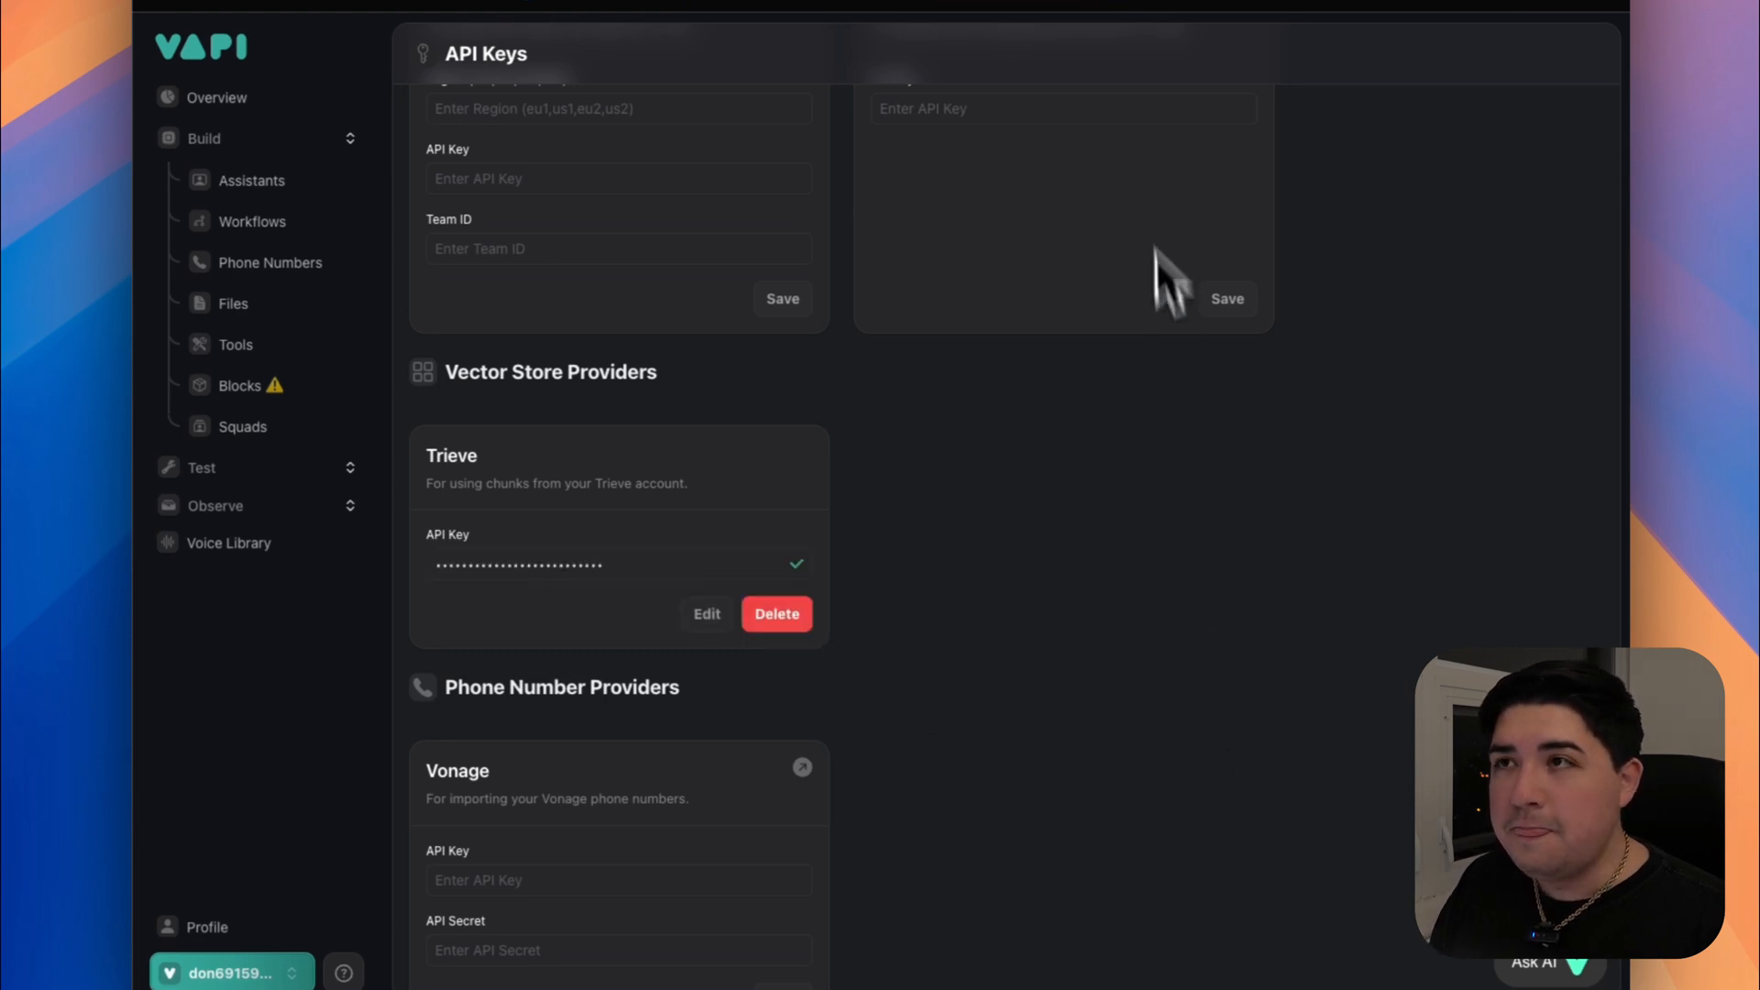
click(1217, 0)
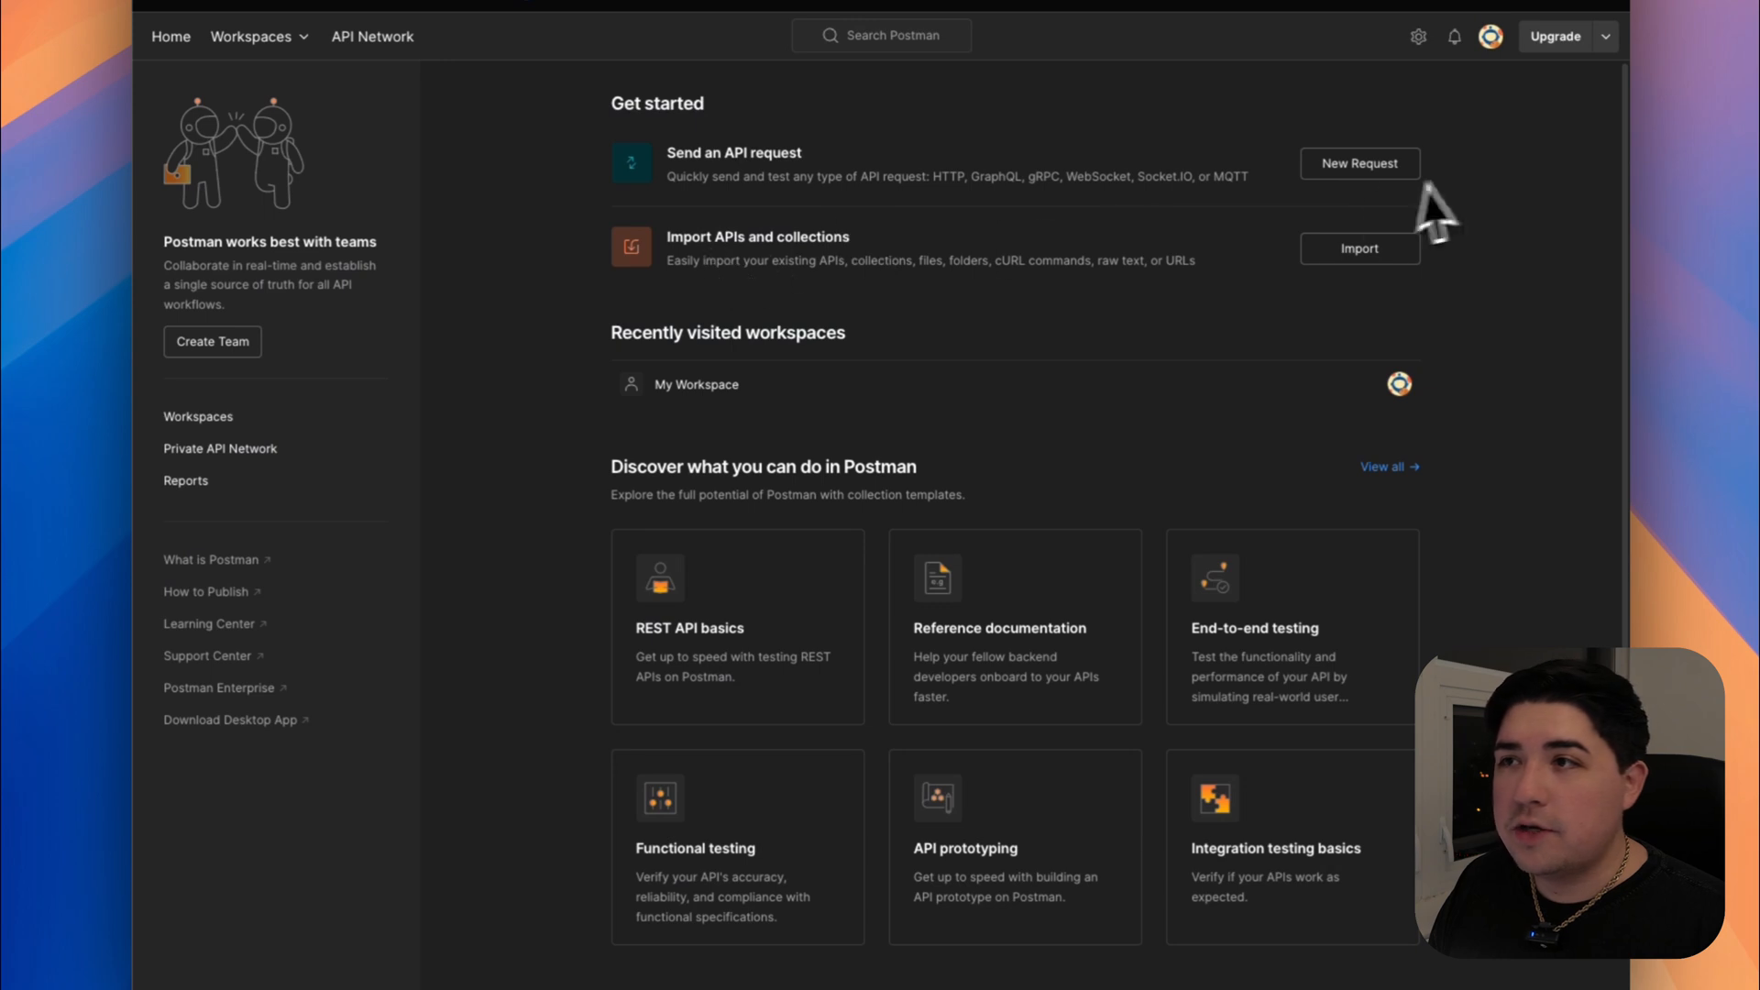
click(1393, 172)
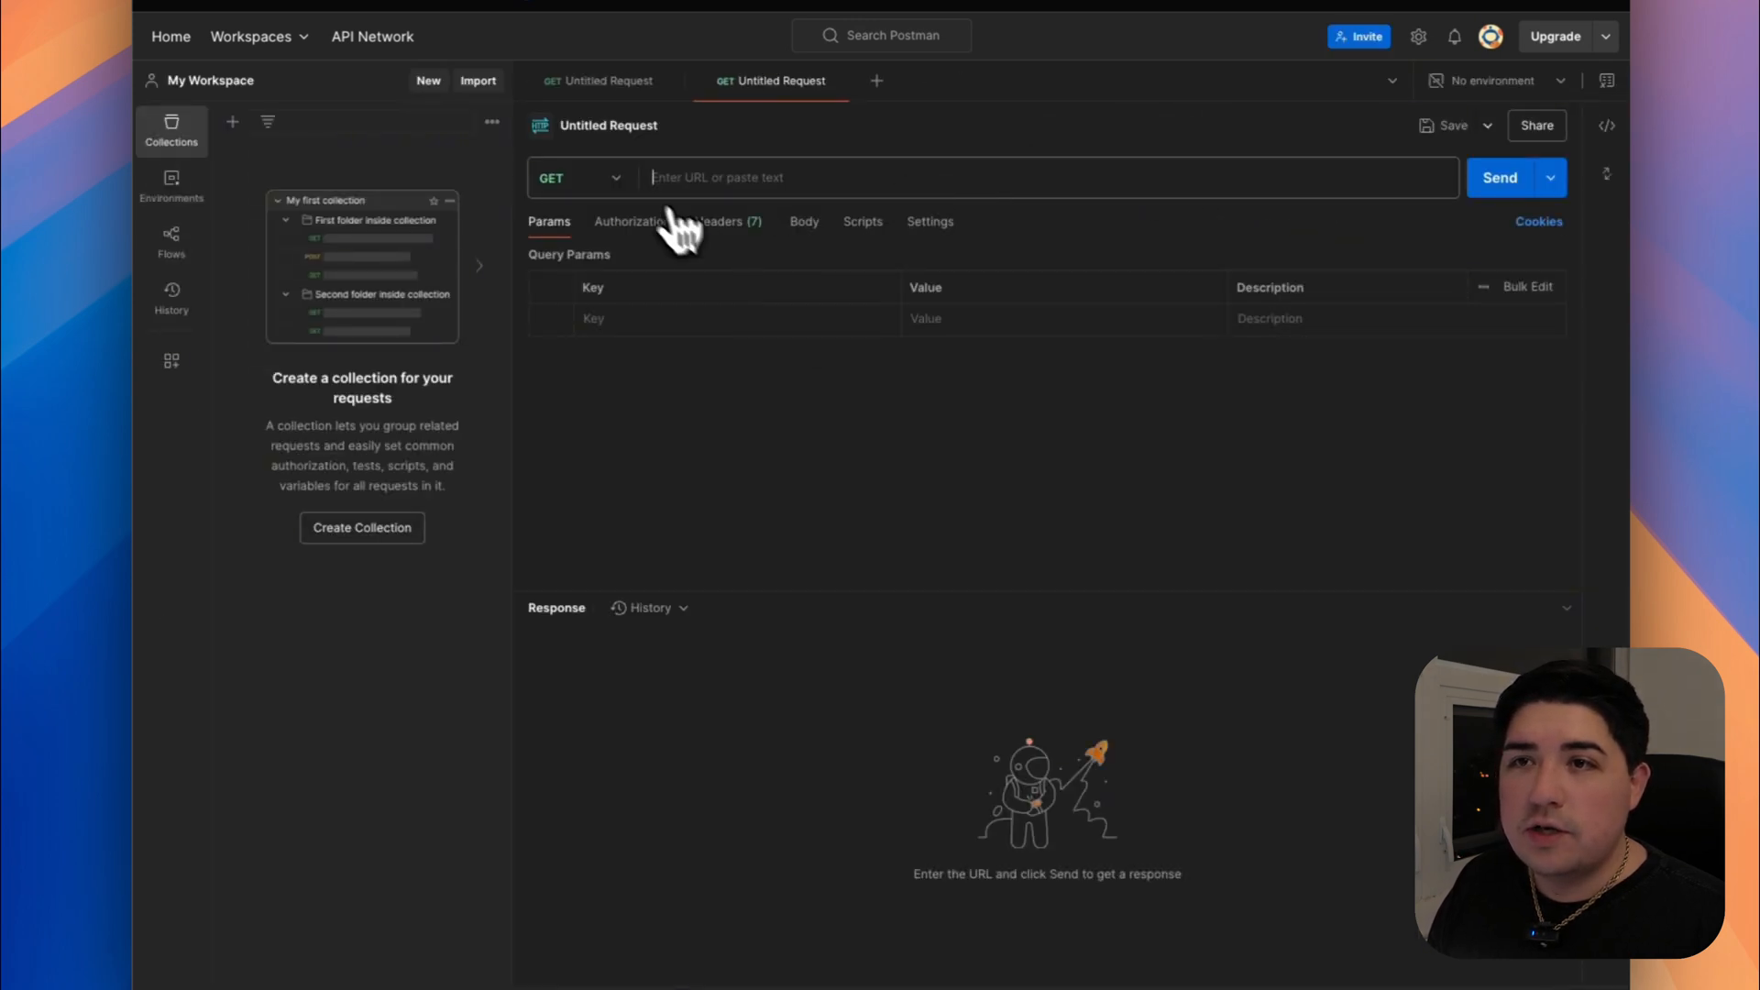
click(619, 188)
click(612, 264)
click(715, 176)
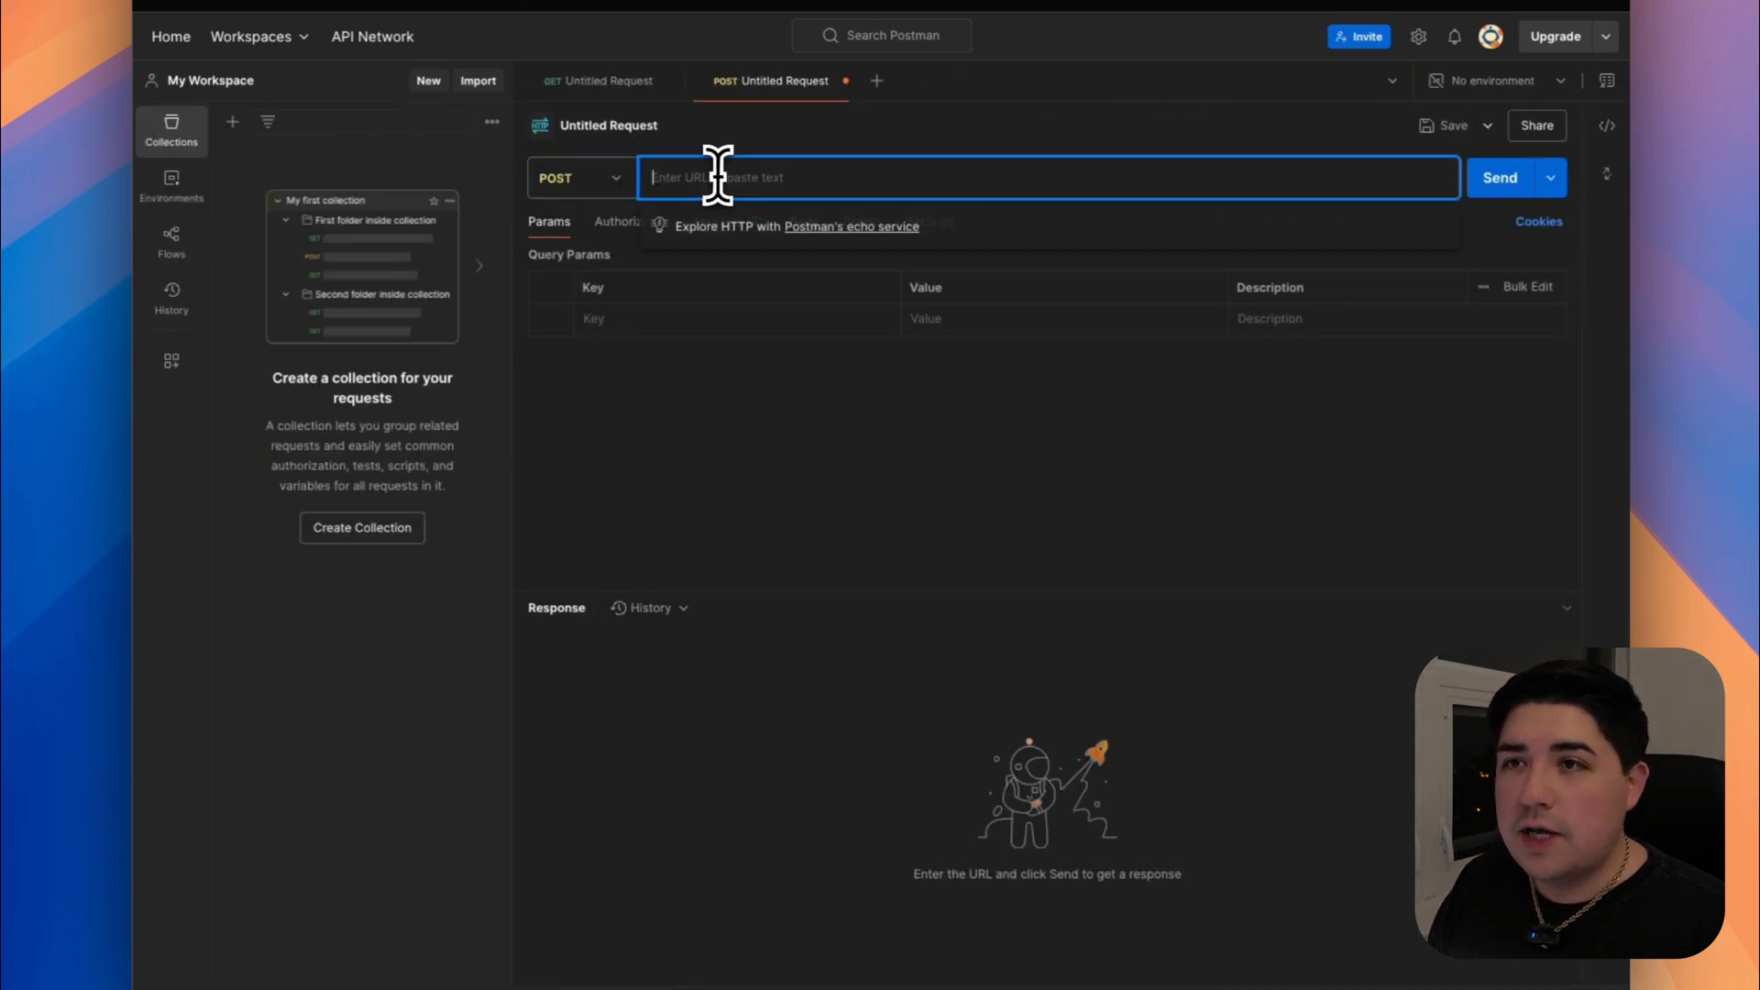
key(super+Tab)
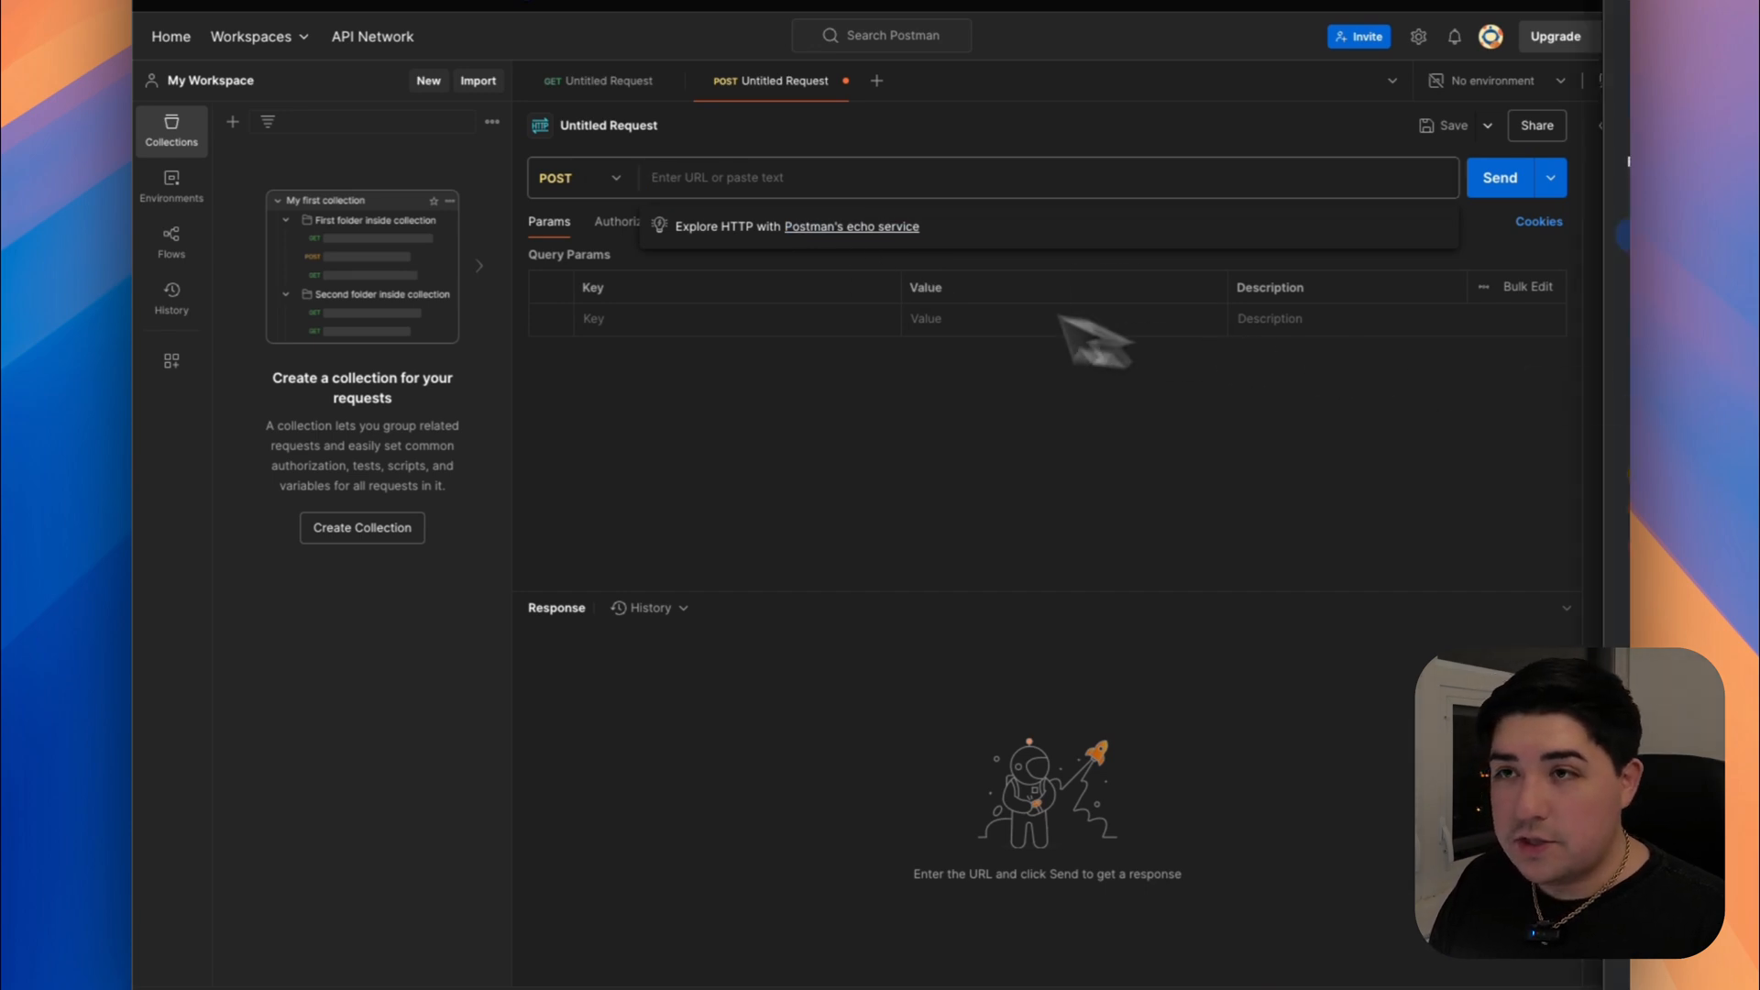
click(829, 187)
key(super+v)
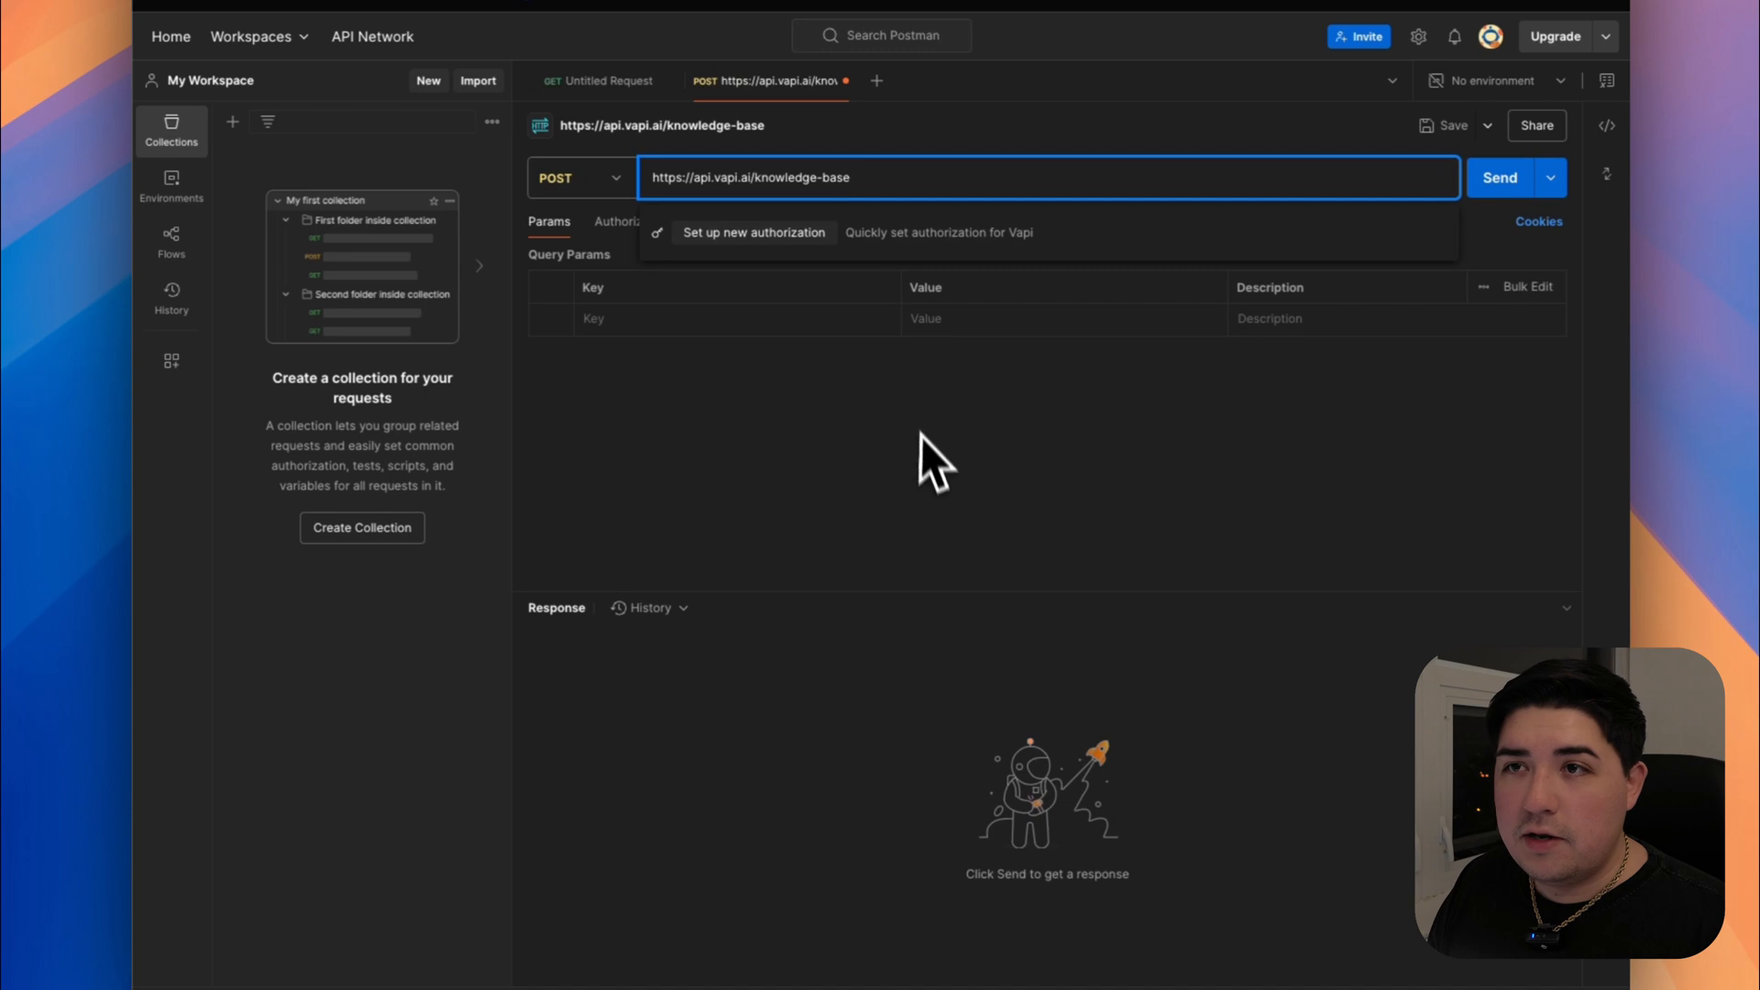
click(926, 458)
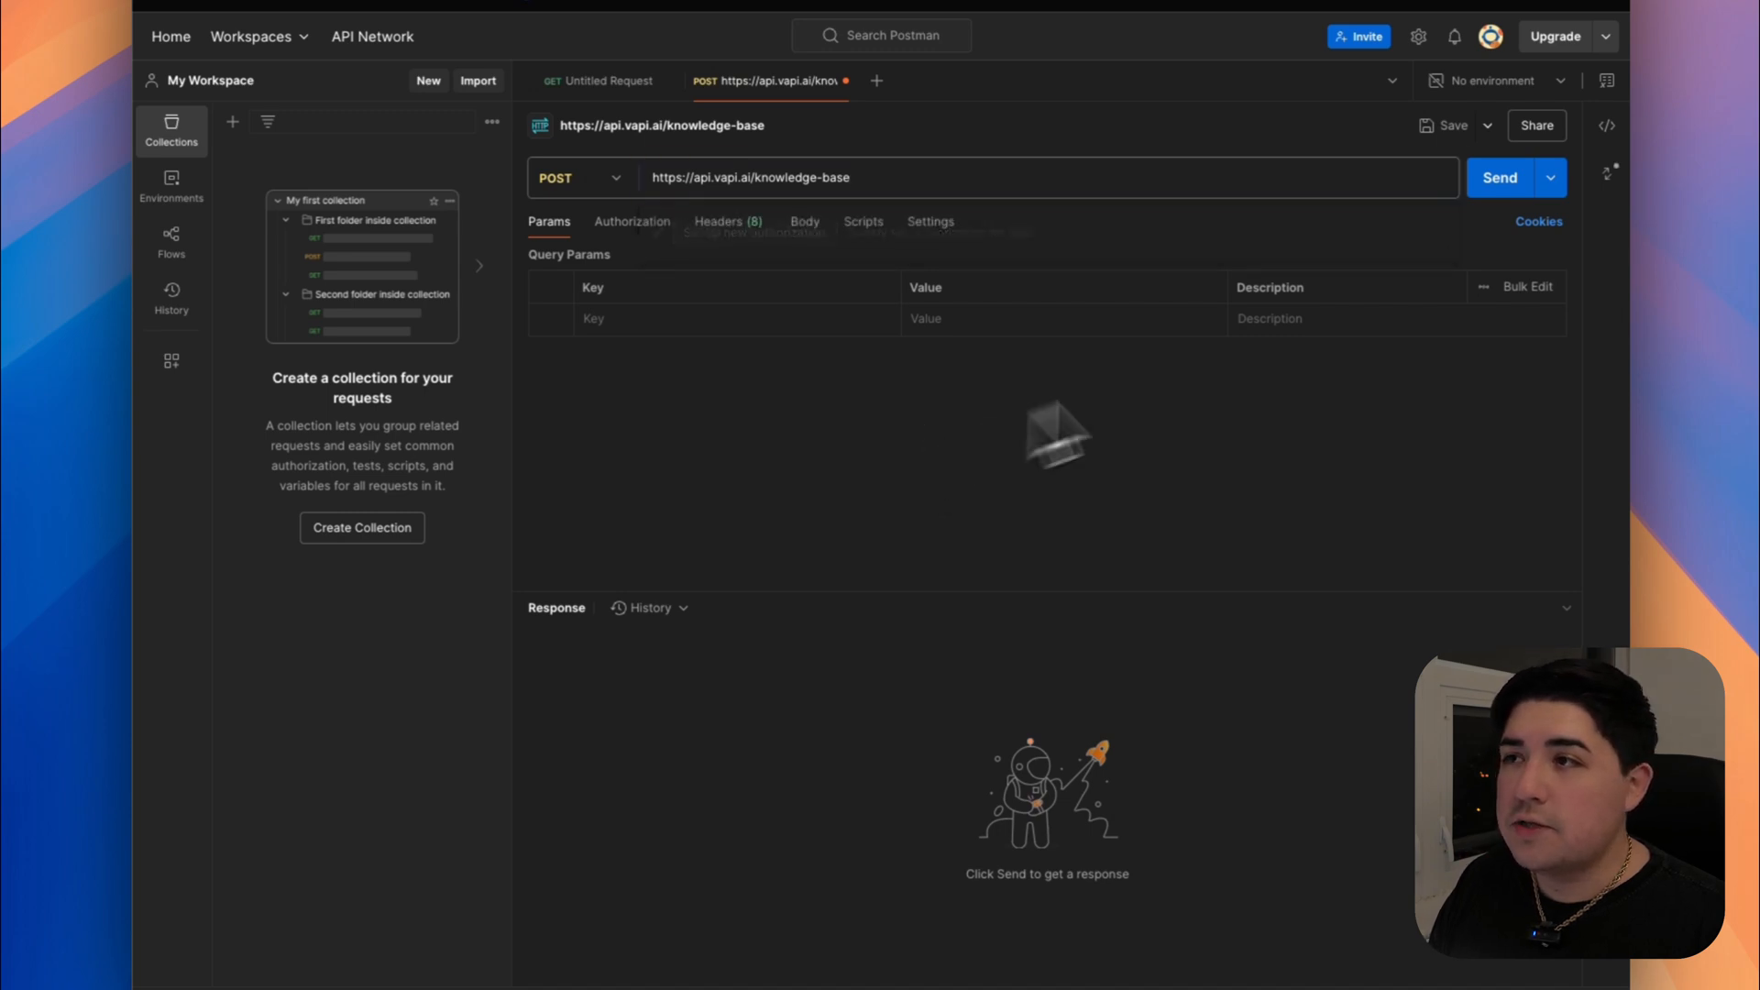
Add Authorization and Content-Type as header keys of the POST request.
click(738, 229)
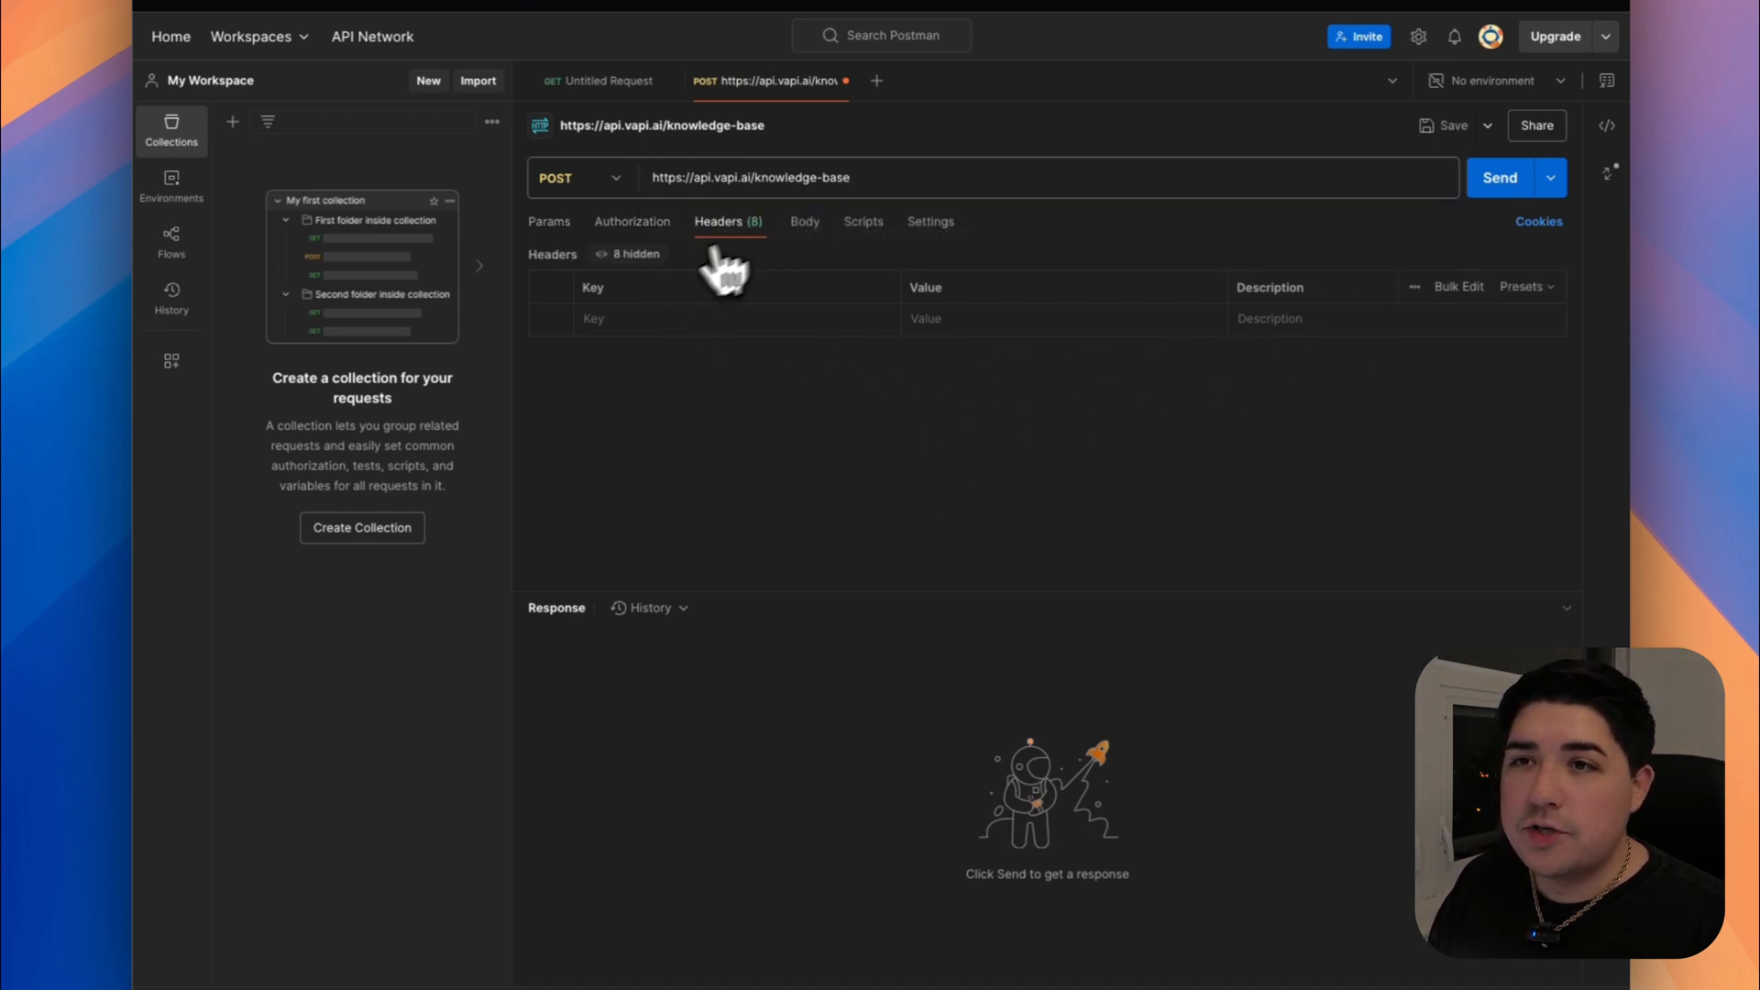
key(ctrl+Right)
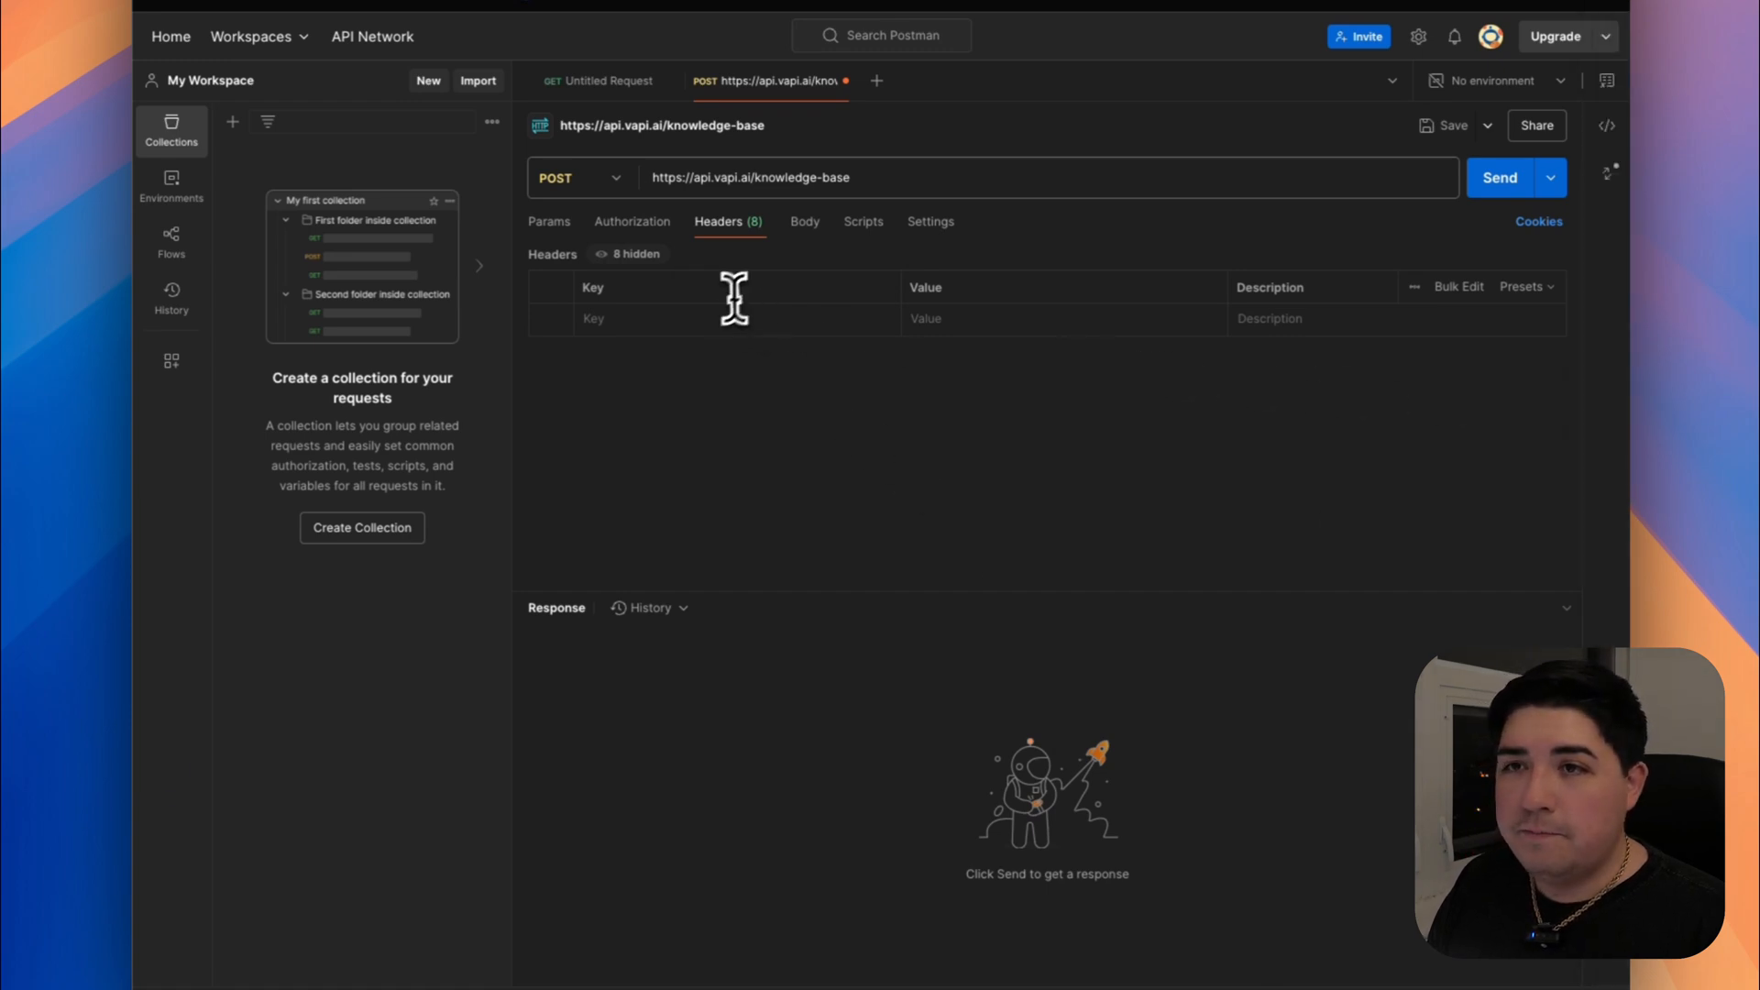
click(697, 323)
key(super+v)
key(ctrl+Right)
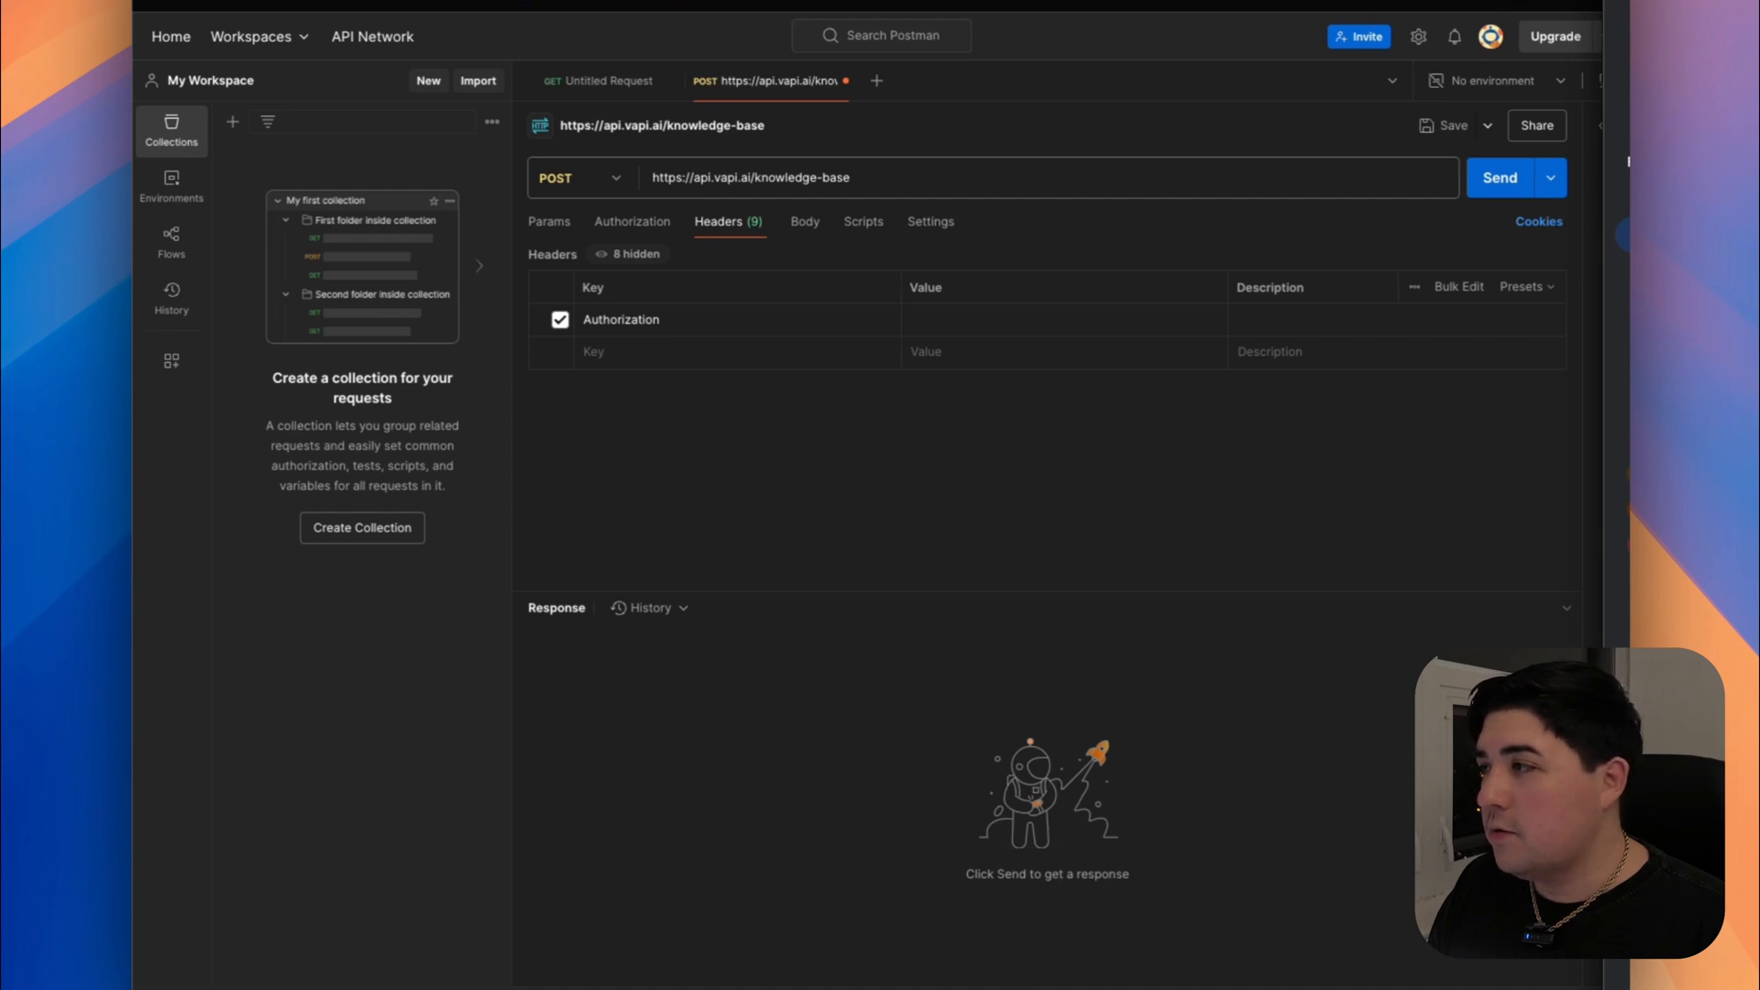
key(super+v)
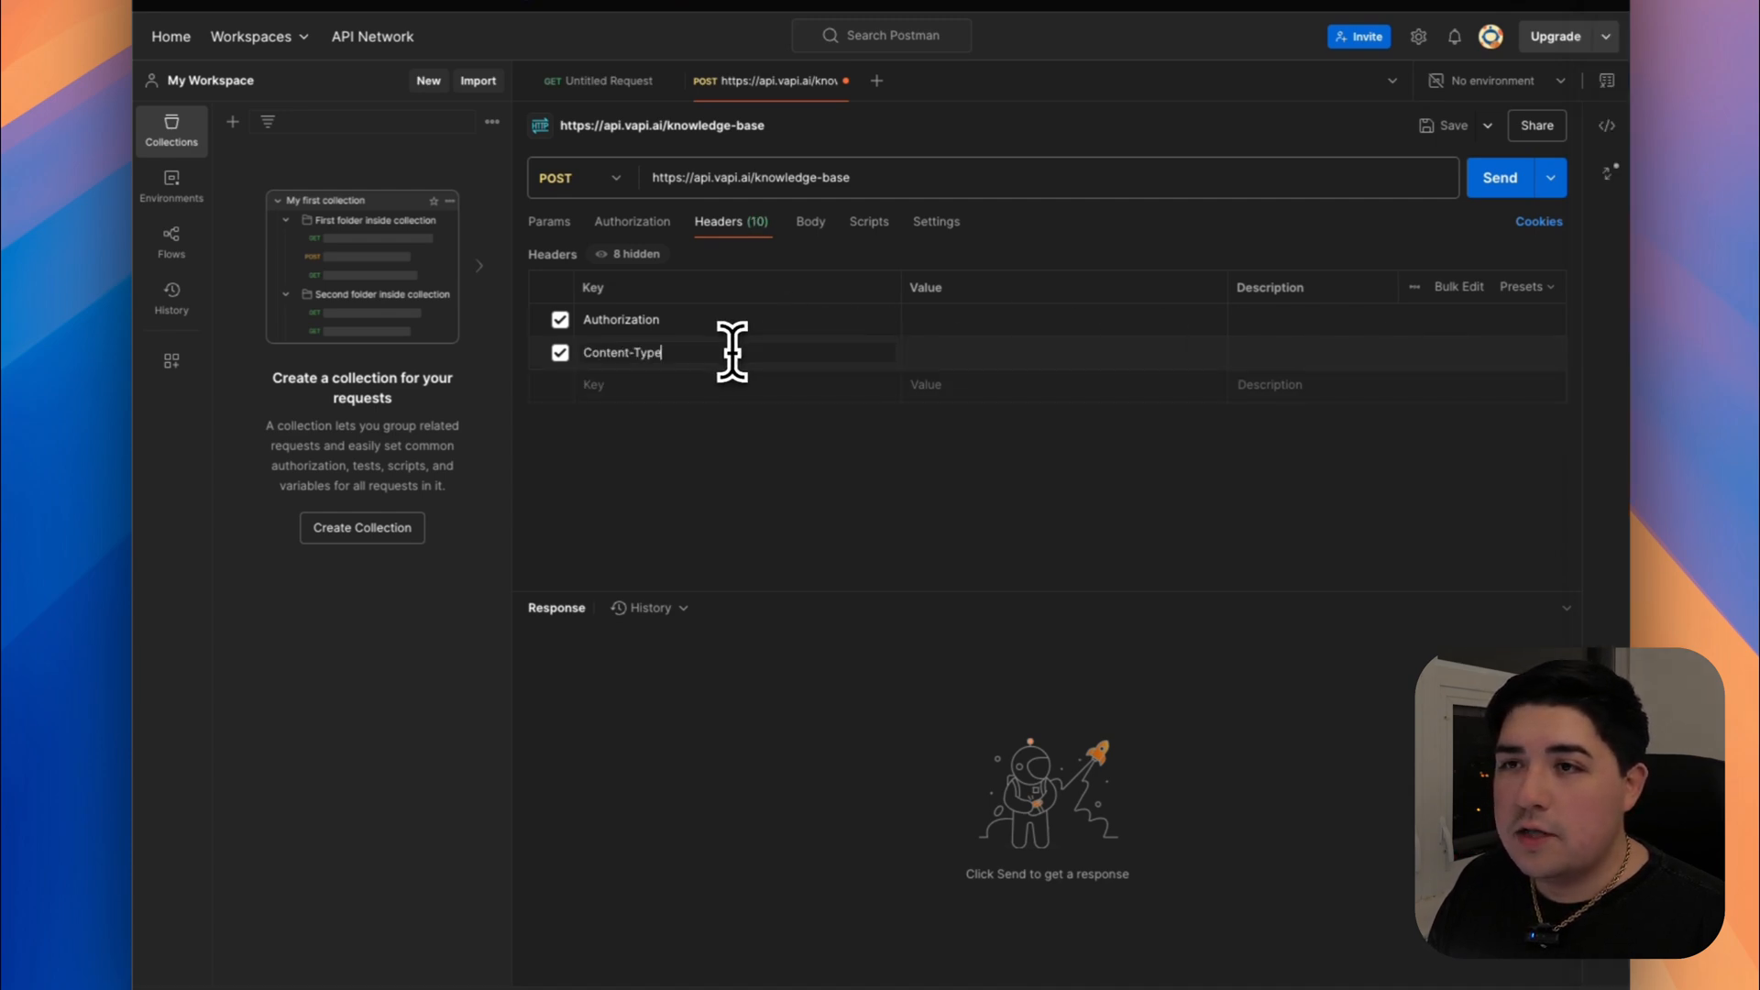
Enter Bearer as the Authorization header's value and application/json as the Content-Type value.
click(987, 322)
text(Bearer)
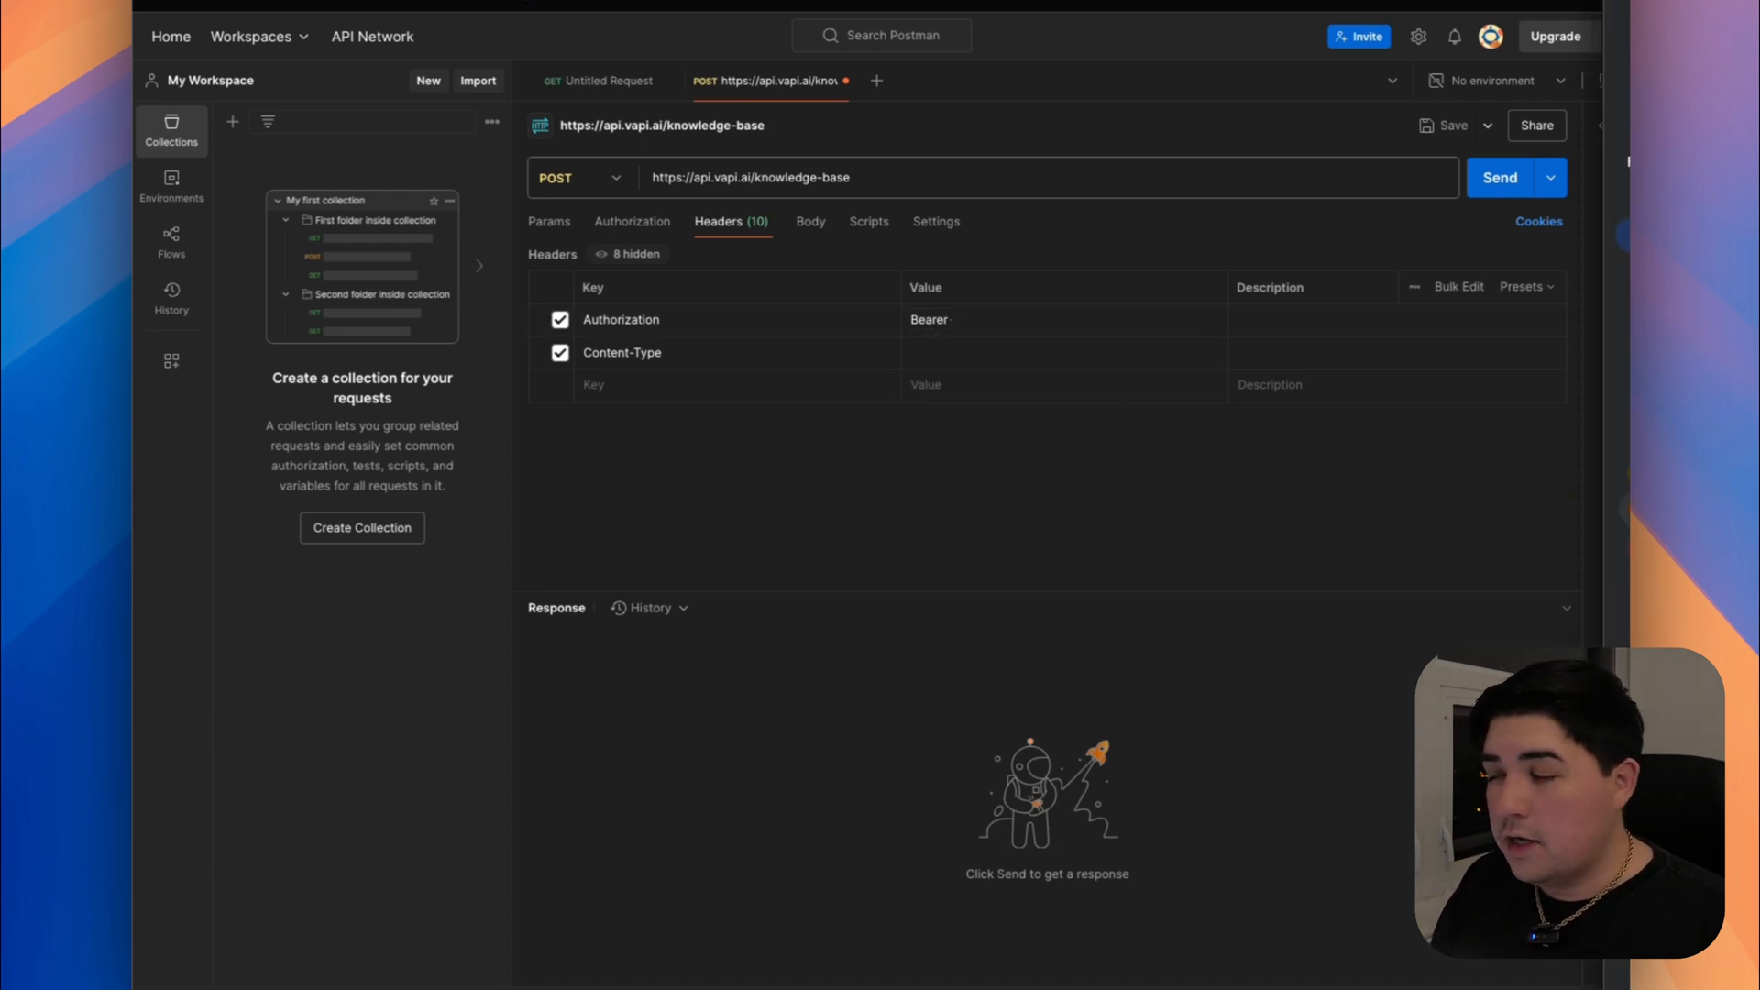
click(1166, 398)
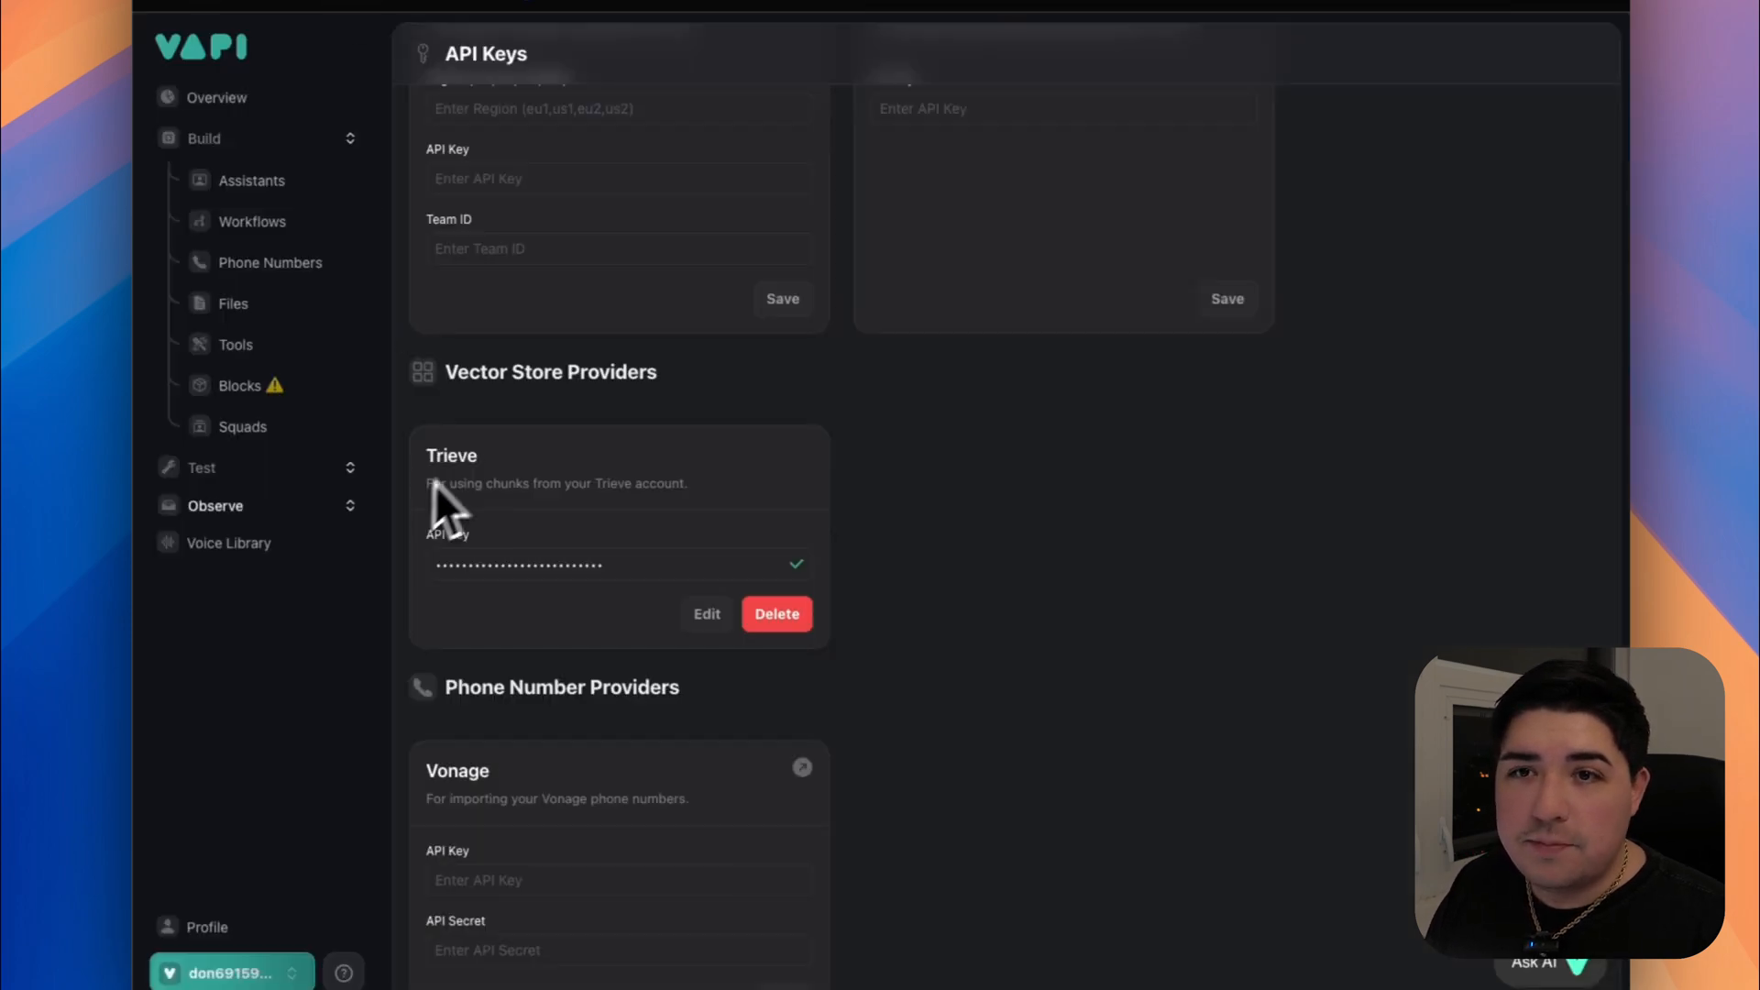
Switch to Vapi and create a private API key named mine, with New Assistant as its allowed assistant.
click(270, 962)
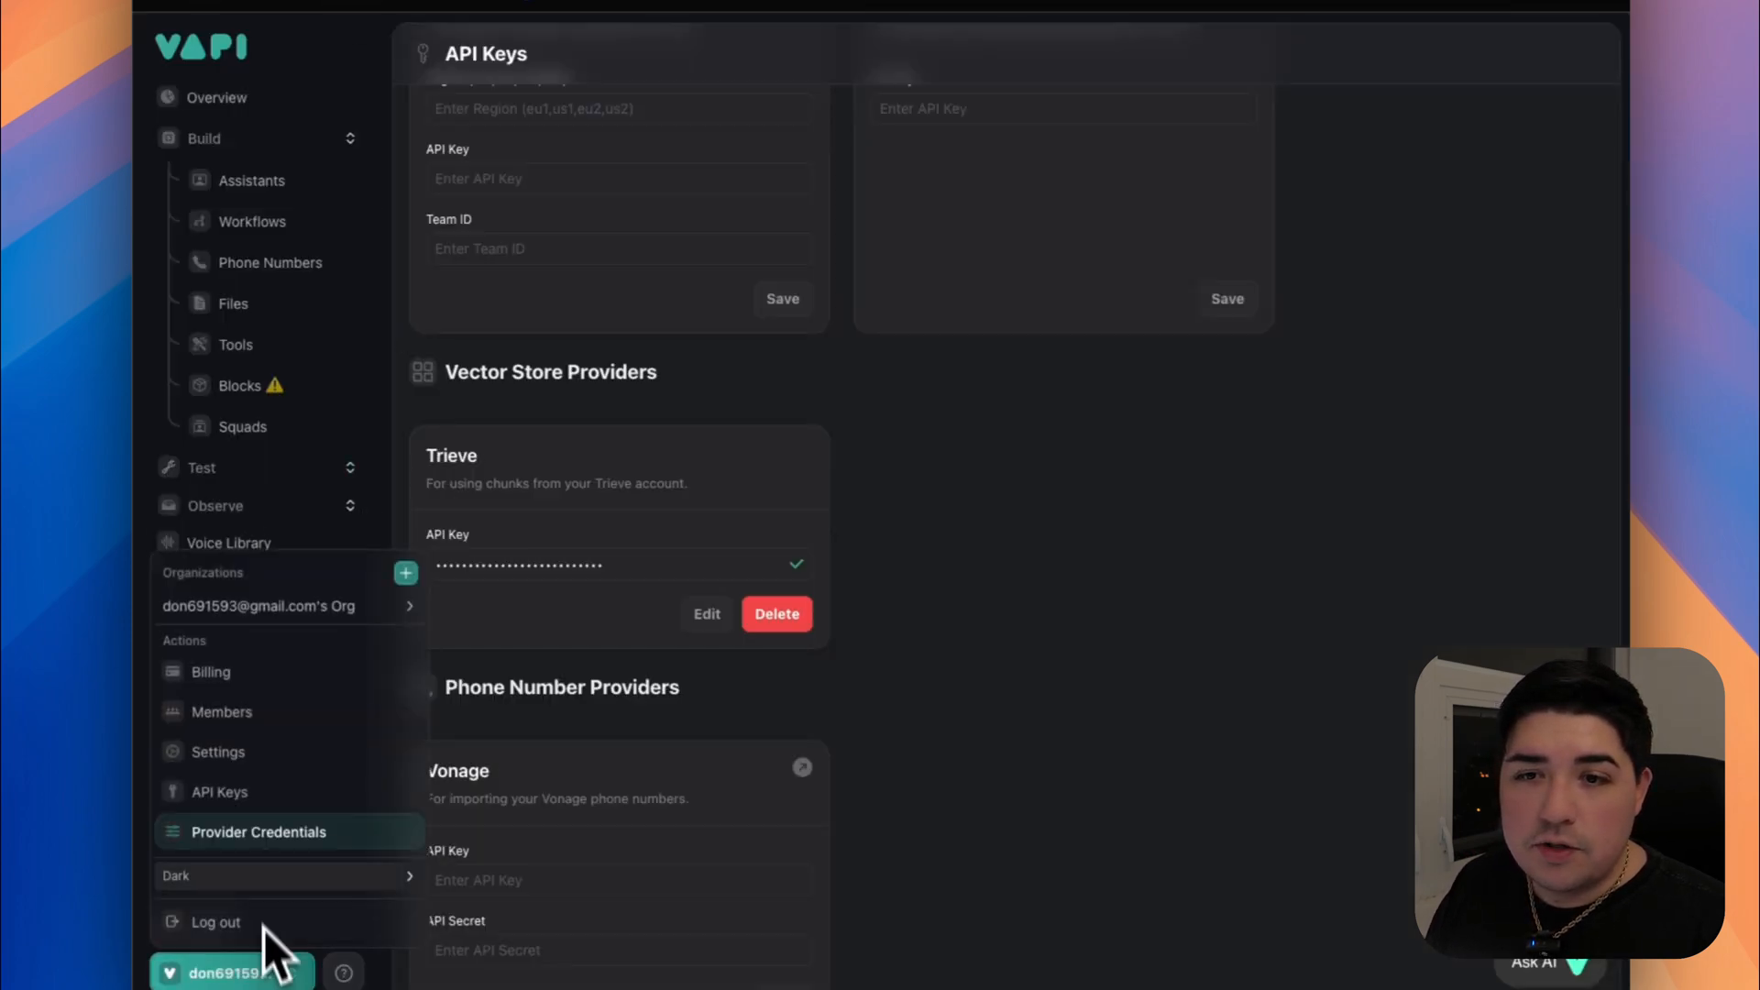
click(275, 794)
click(1524, 137)
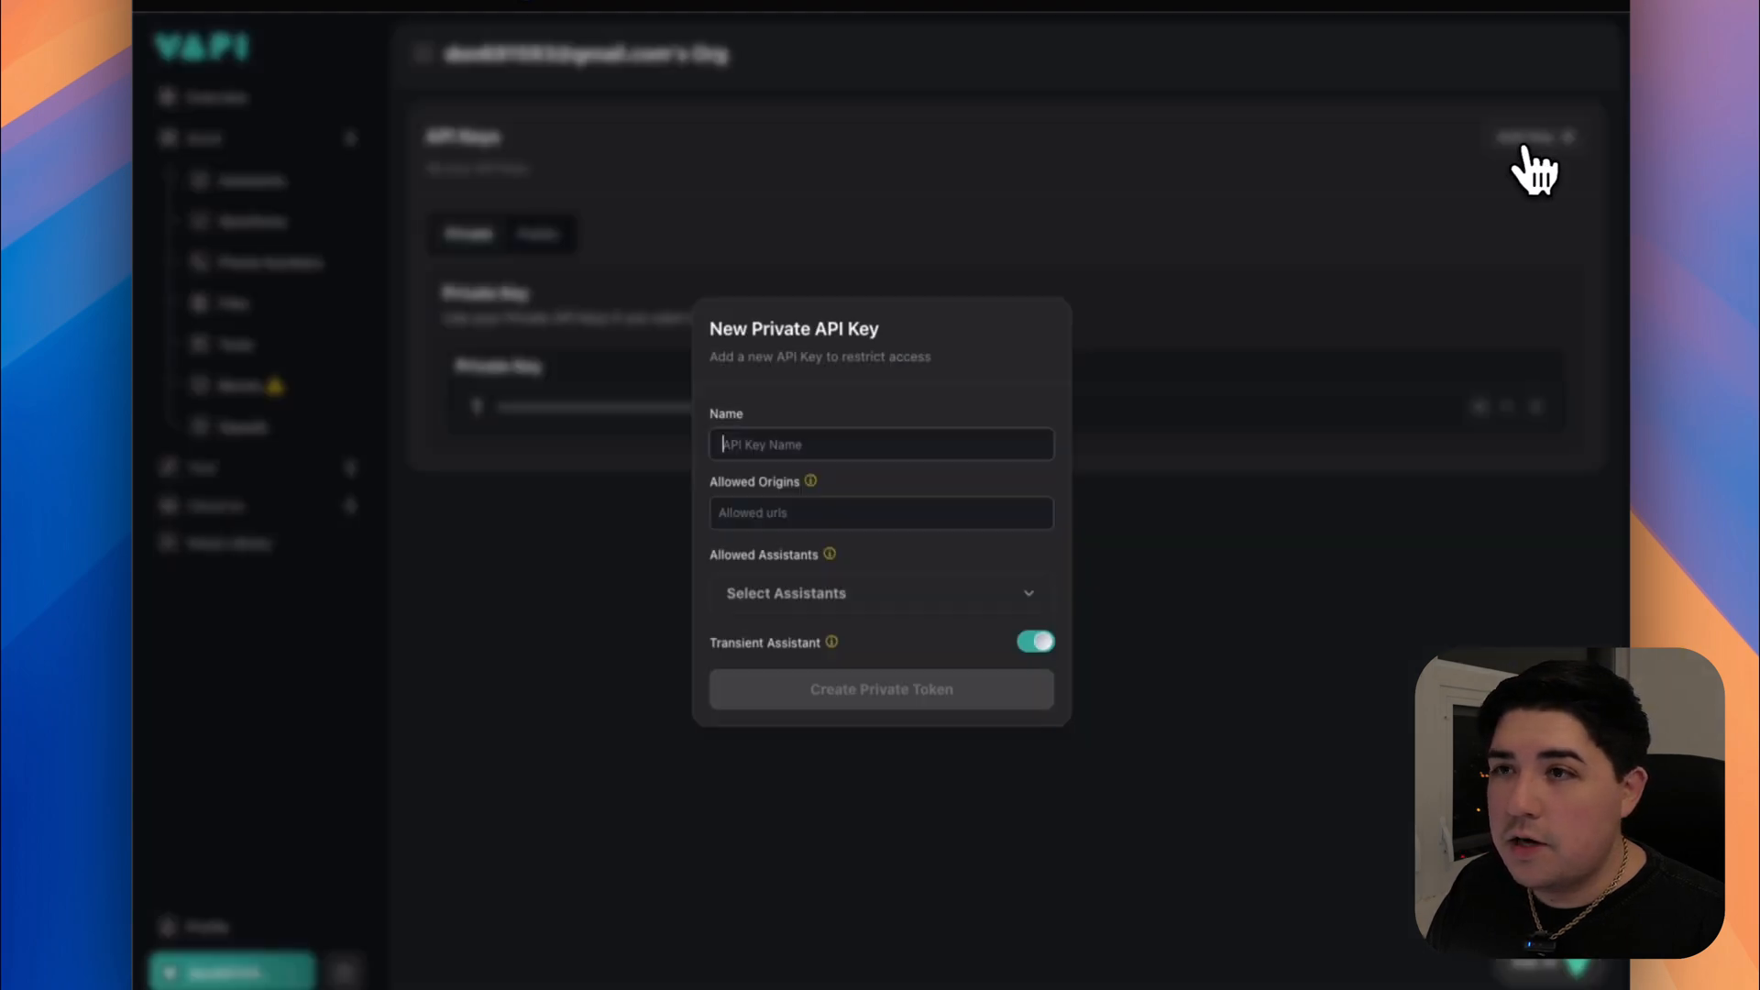
text(mine)
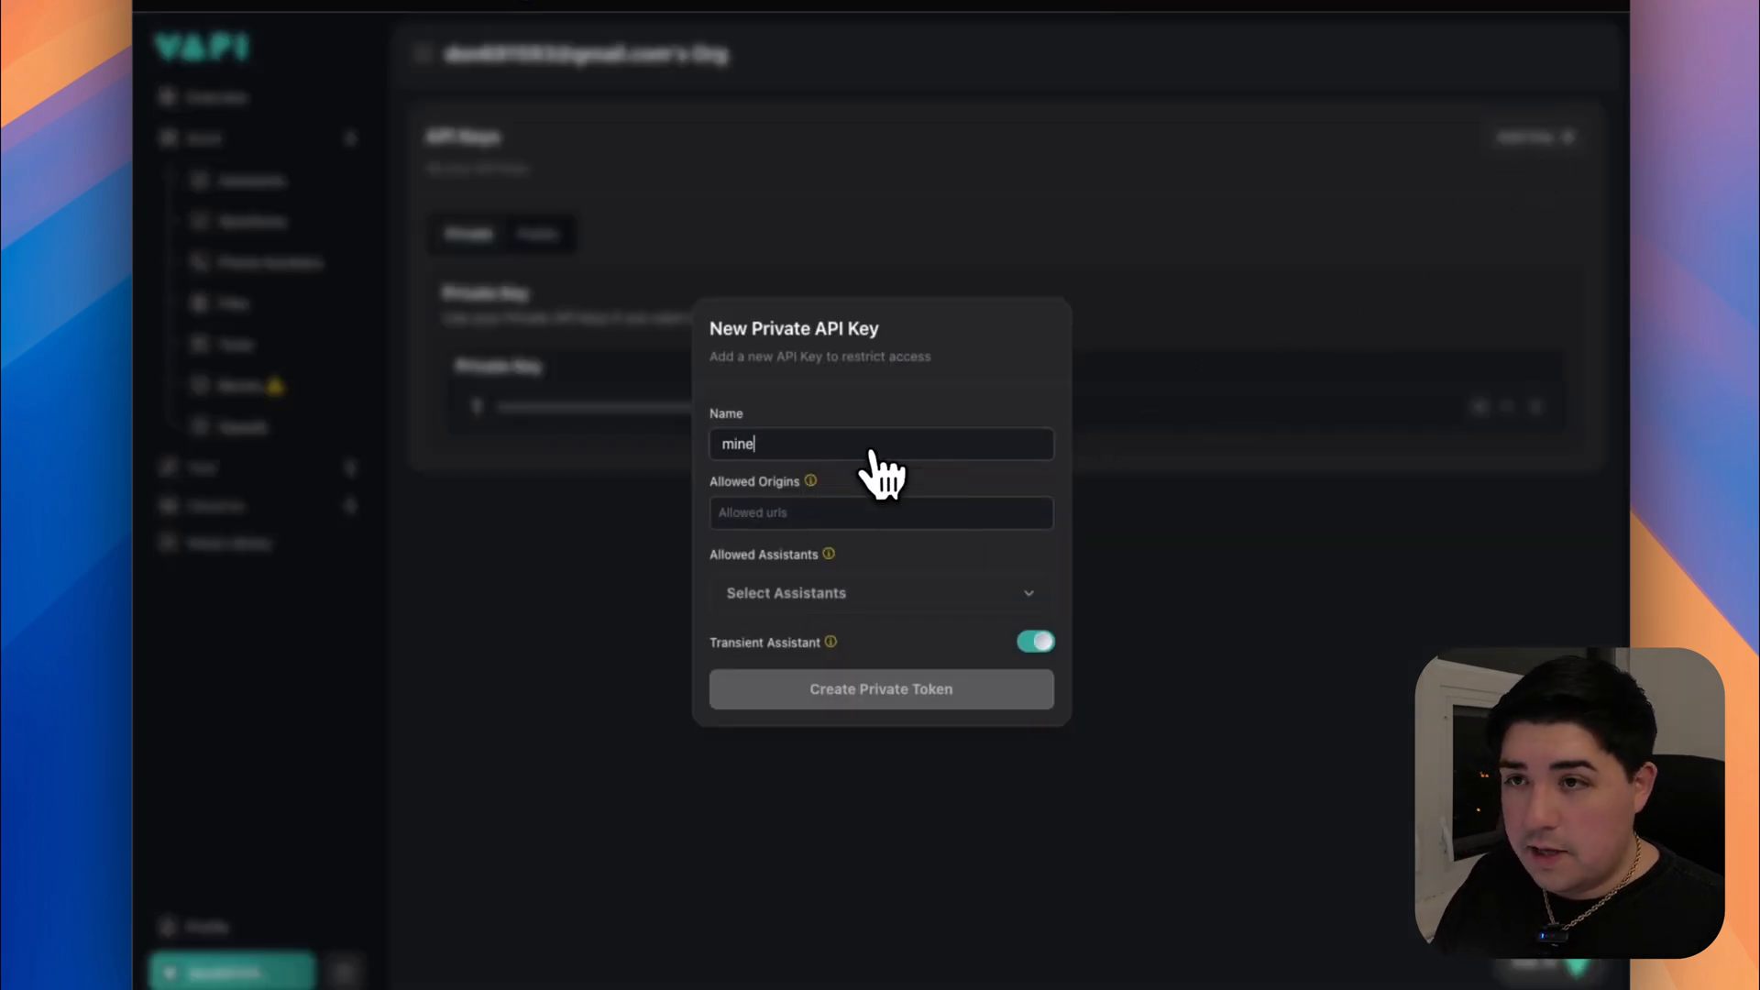
click(897, 593)
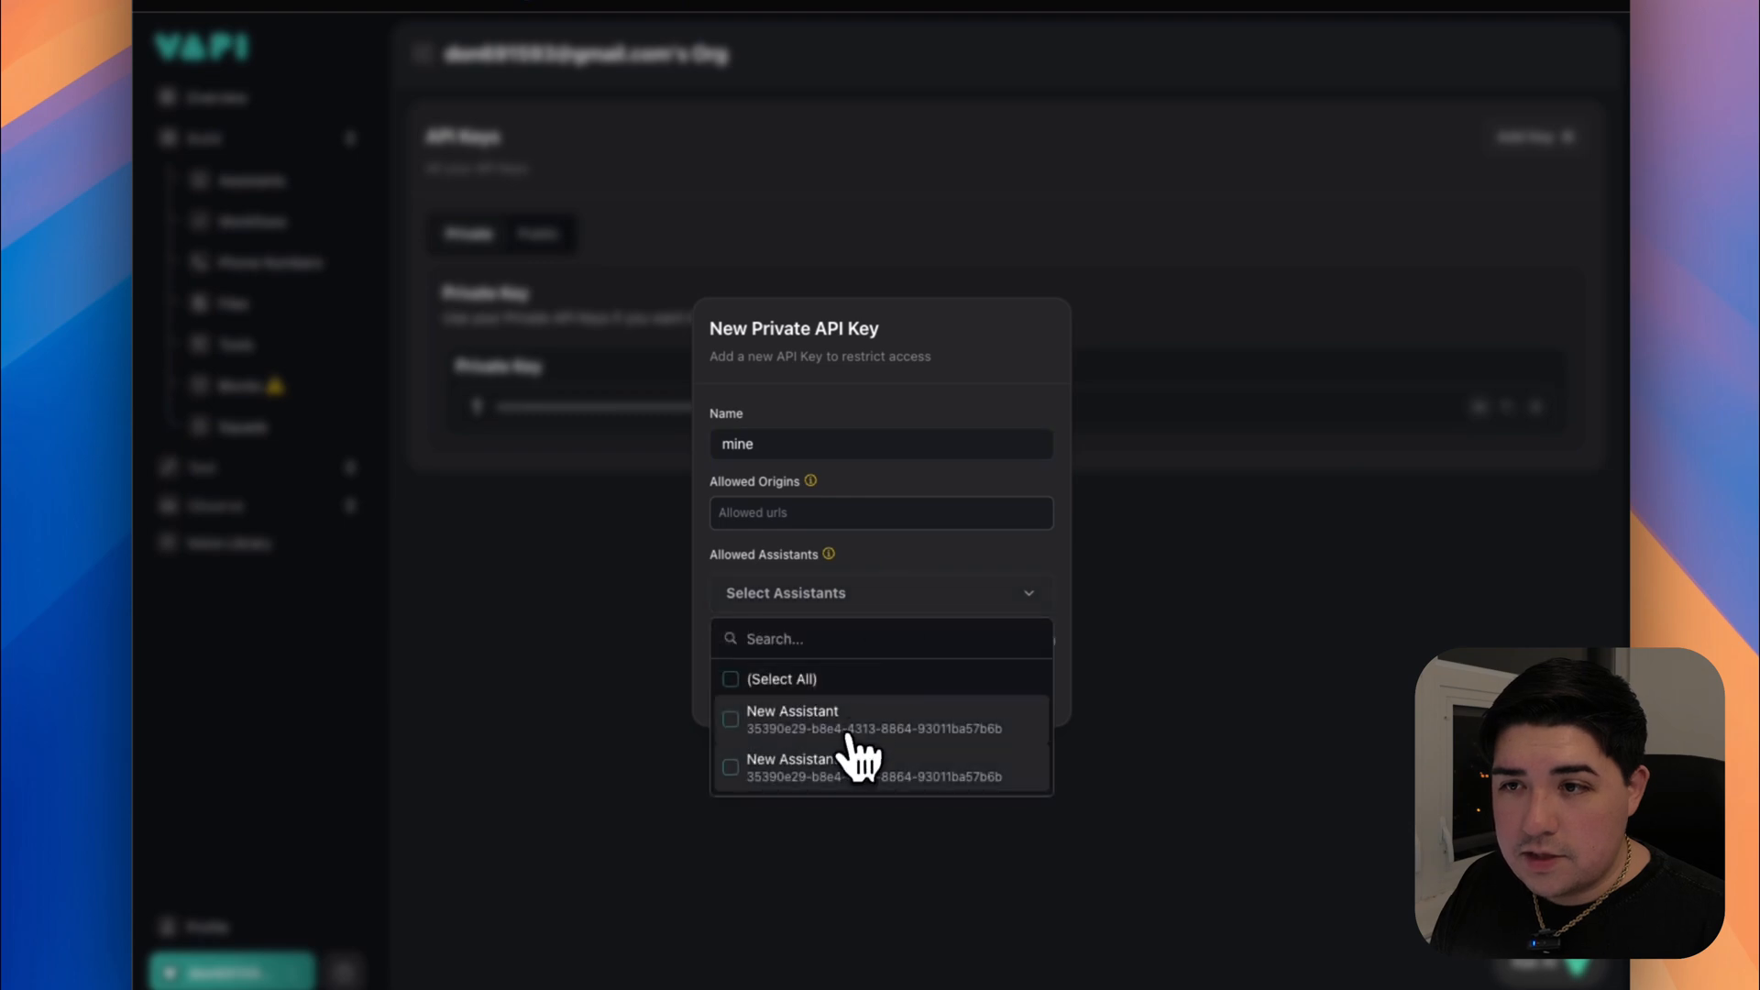
click(848, 731)
click(926, 600)
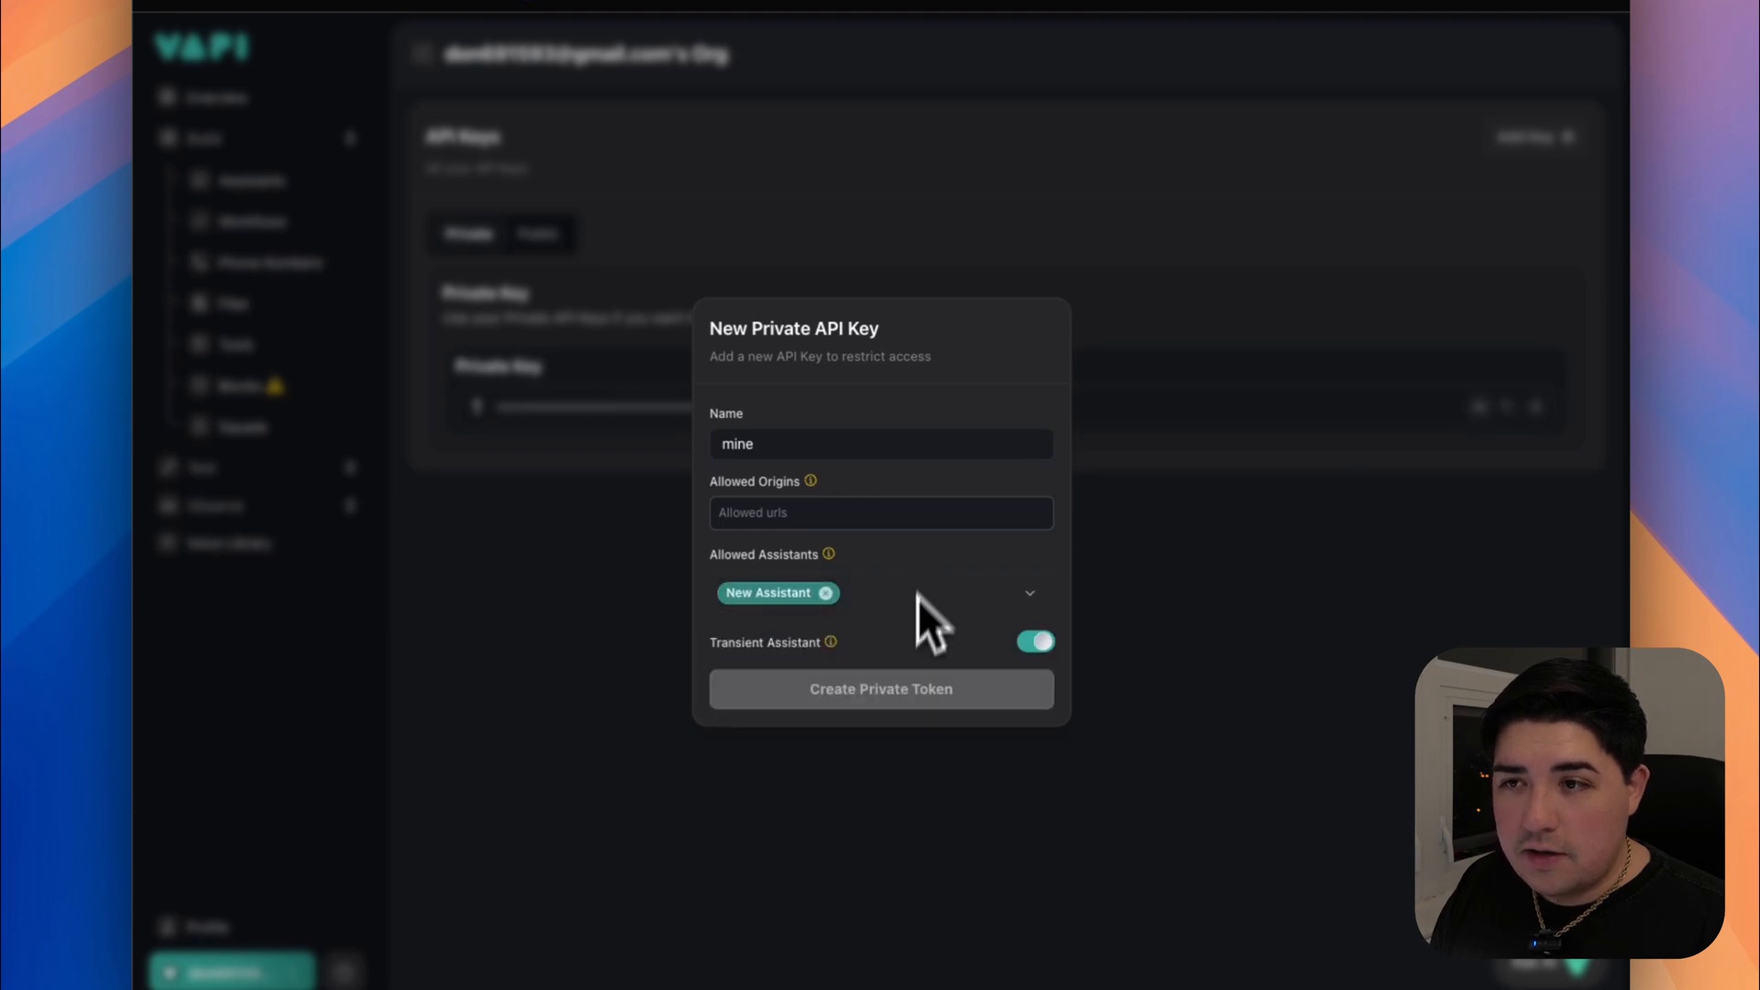
click(903, 697)
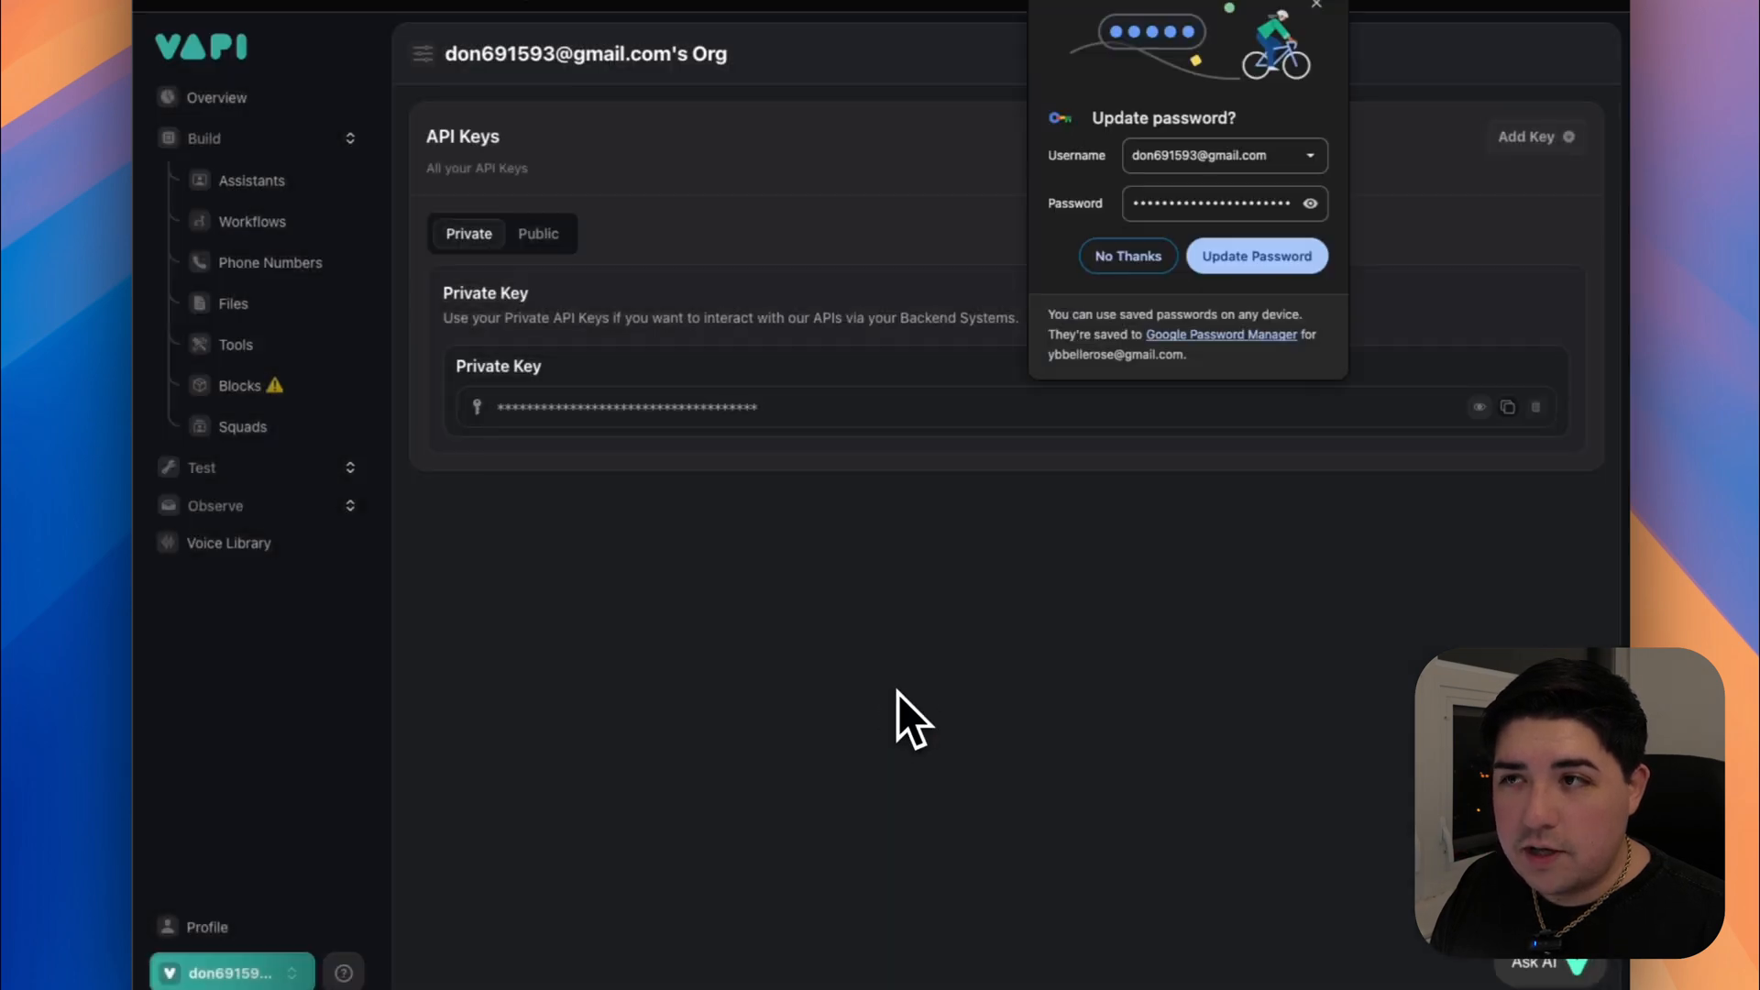
Dismiss the password prompt, copy the Mine private key, and paste it after Bearer in Postman's Authorization header.
click(1320, 8)
click(1507, 509)
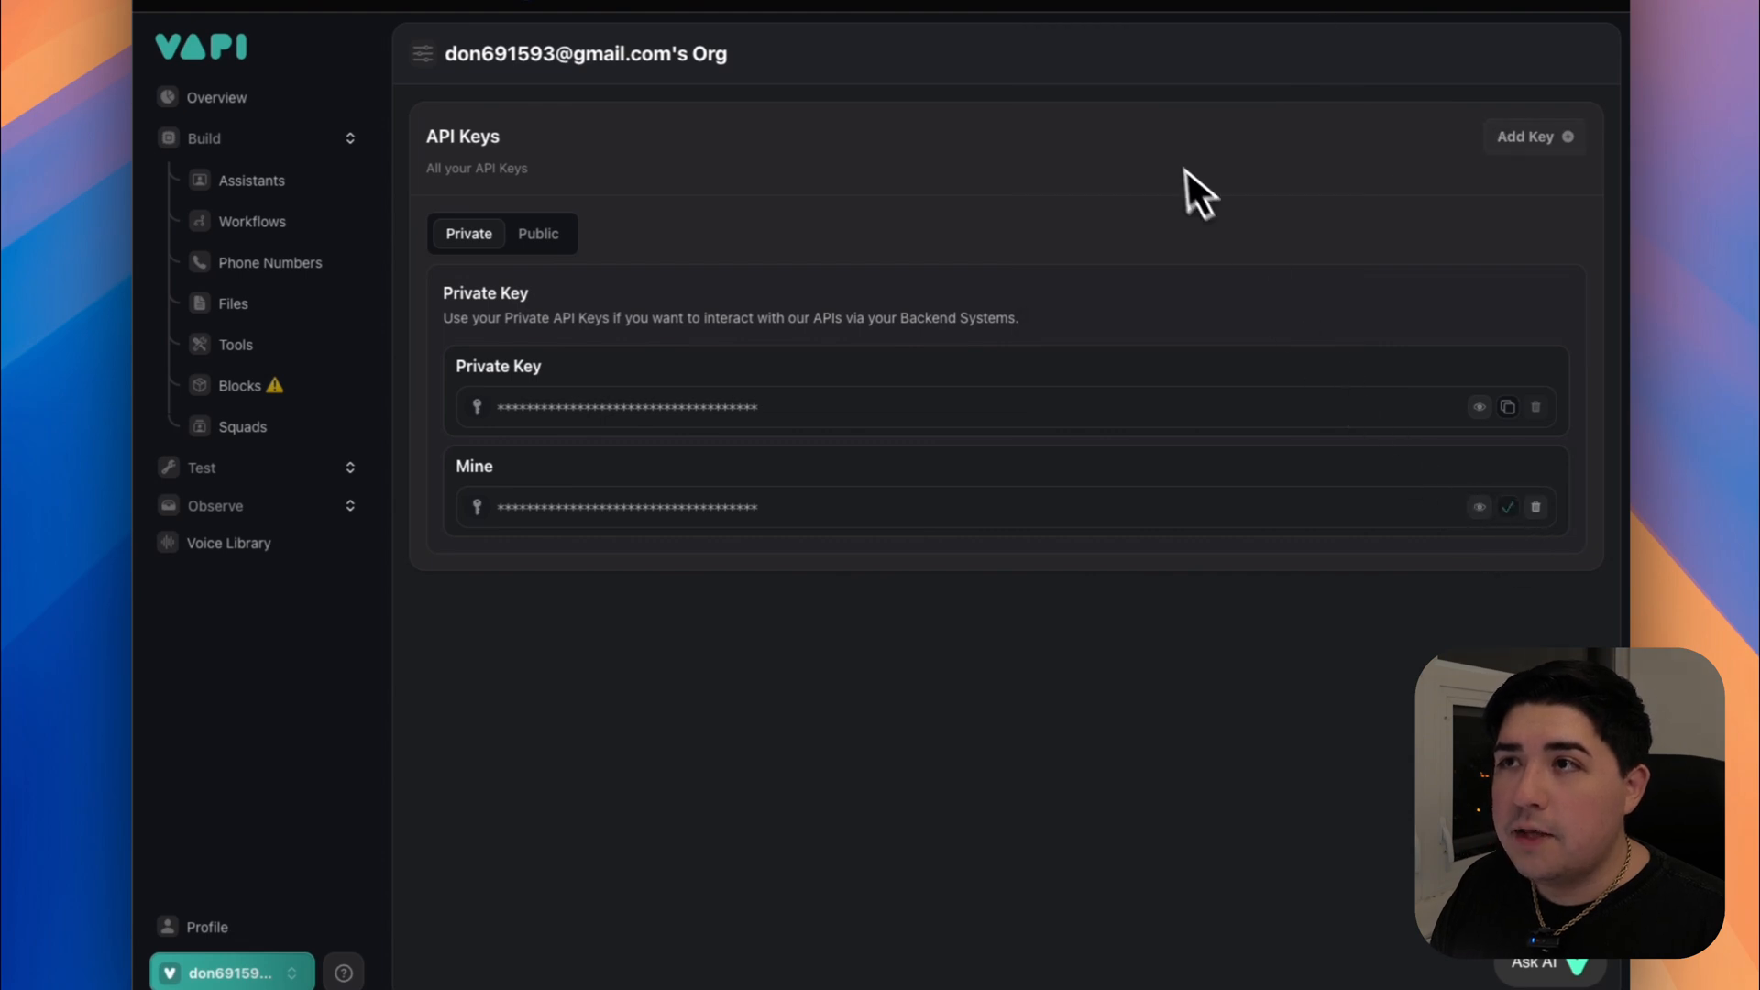
click(525, 1)
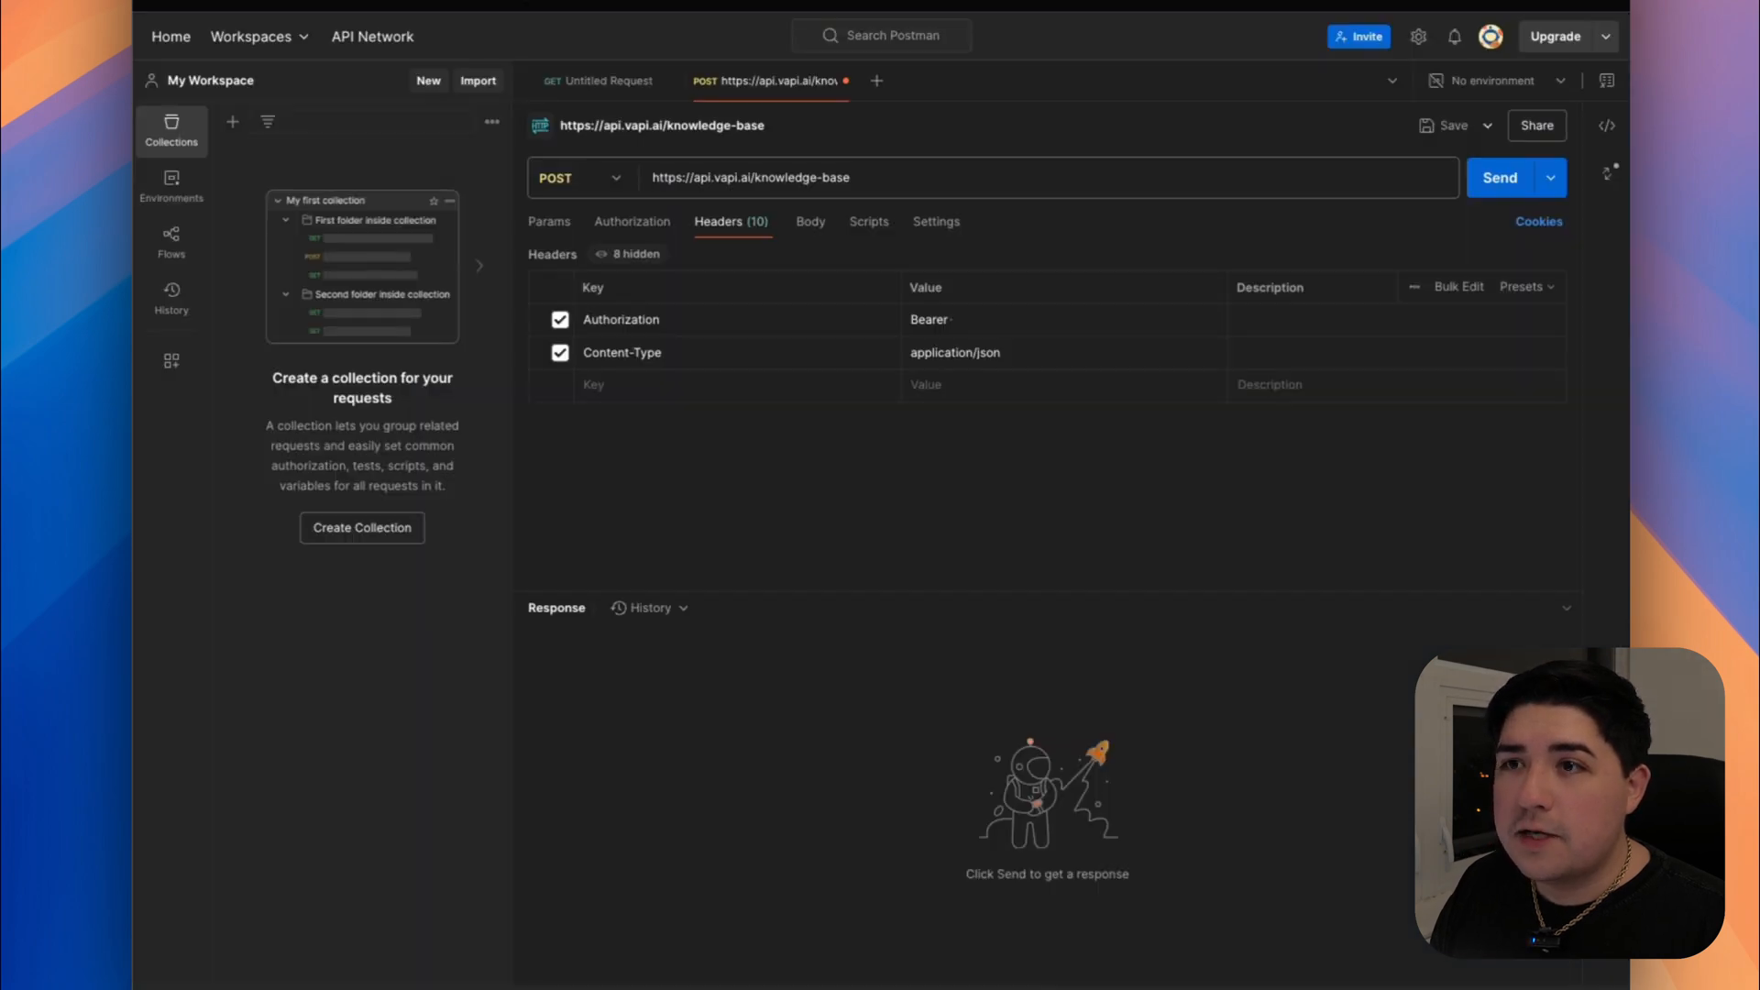
click(813, 226)
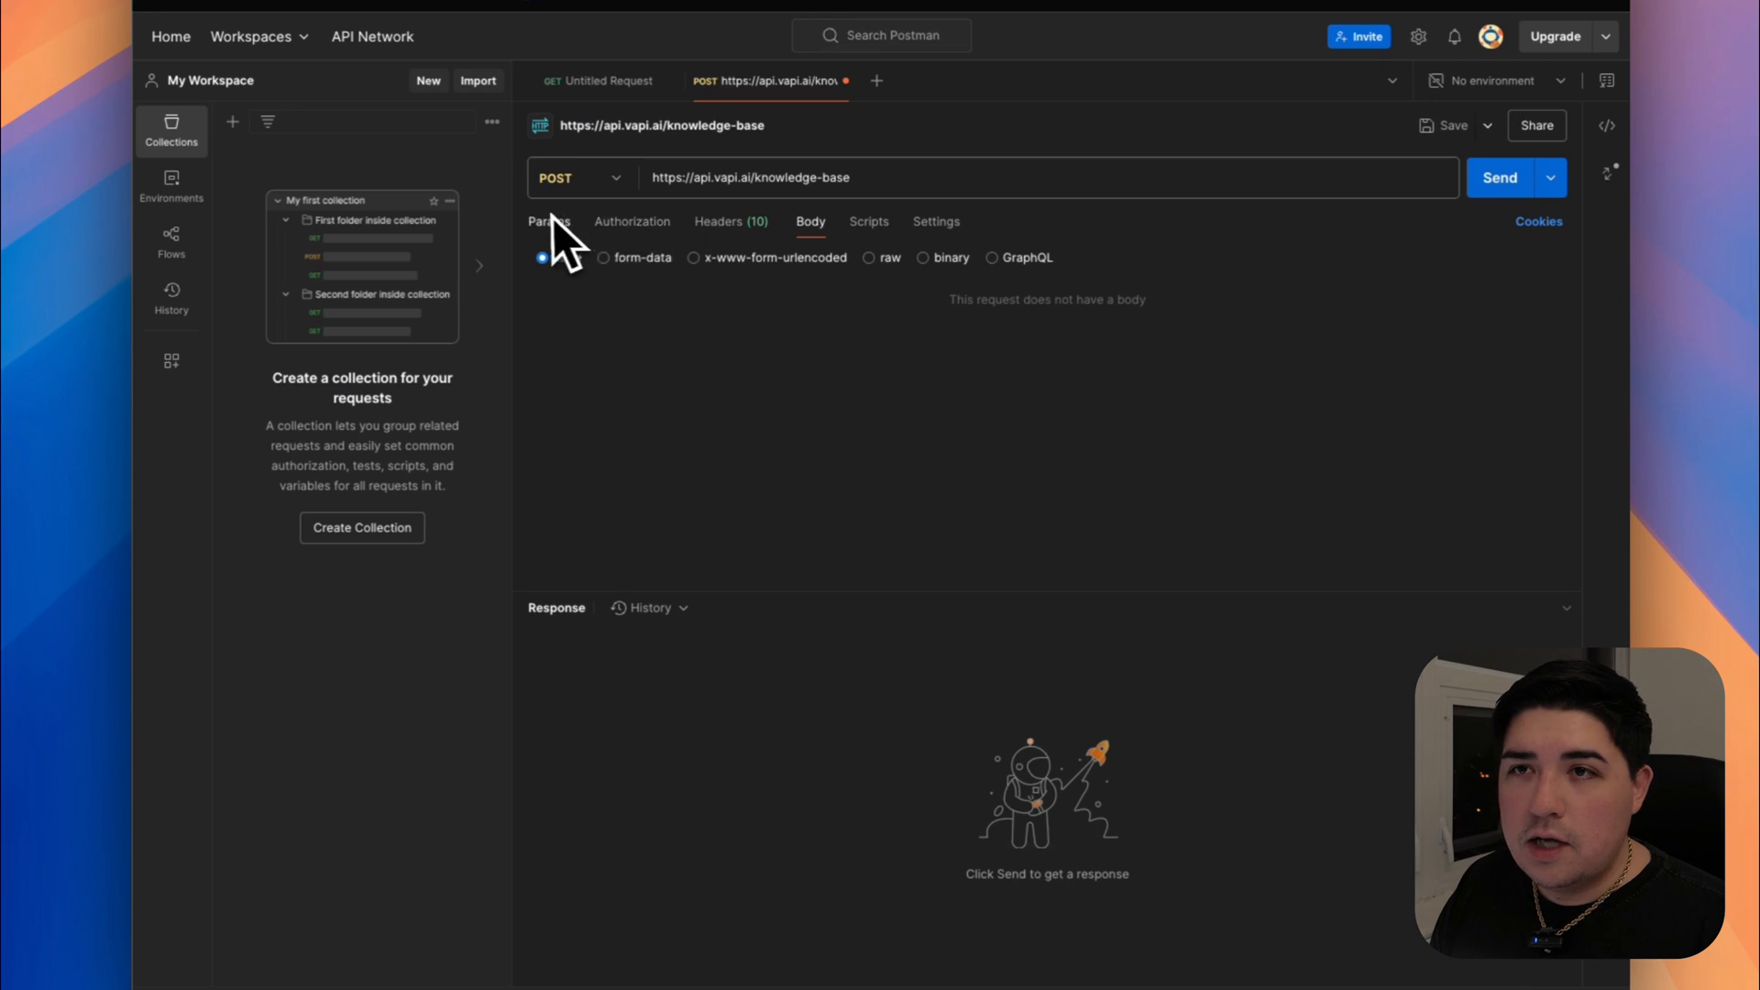
click(706, 224)
click(966, 320)
key(super+v)
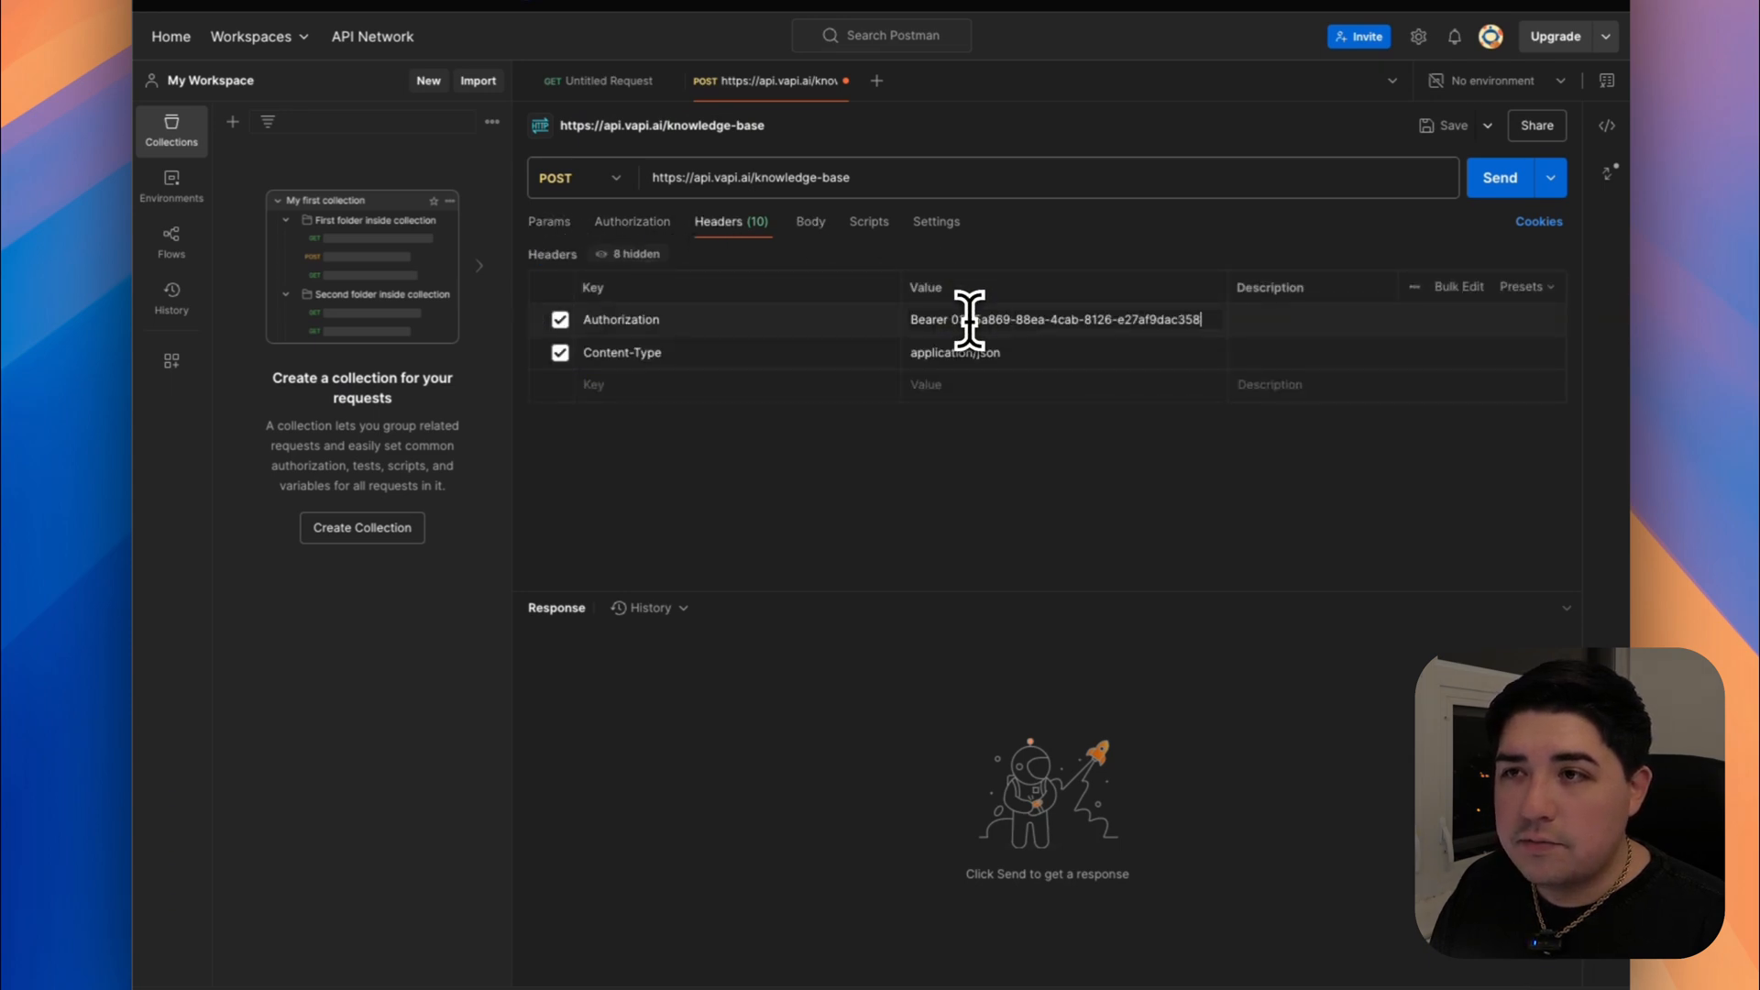
Switch the request body to raw JSON and paste the Trieve knowledge base template into it.
click(820, 234)
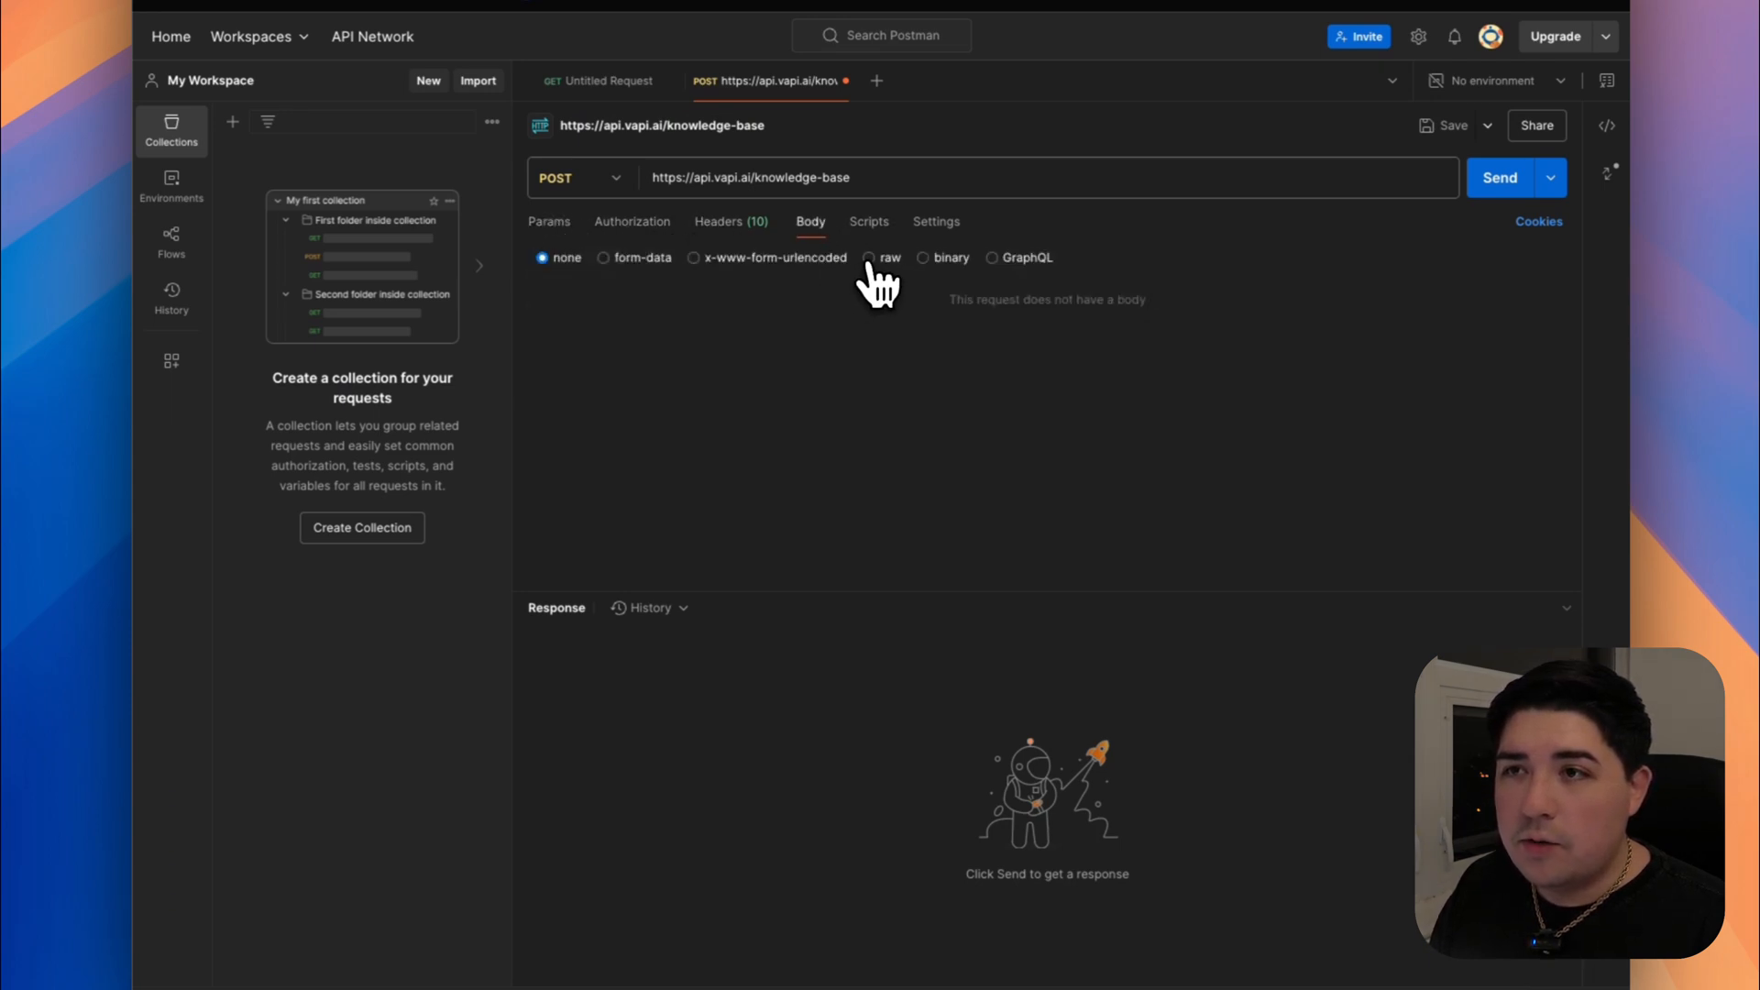
click(868, 260)
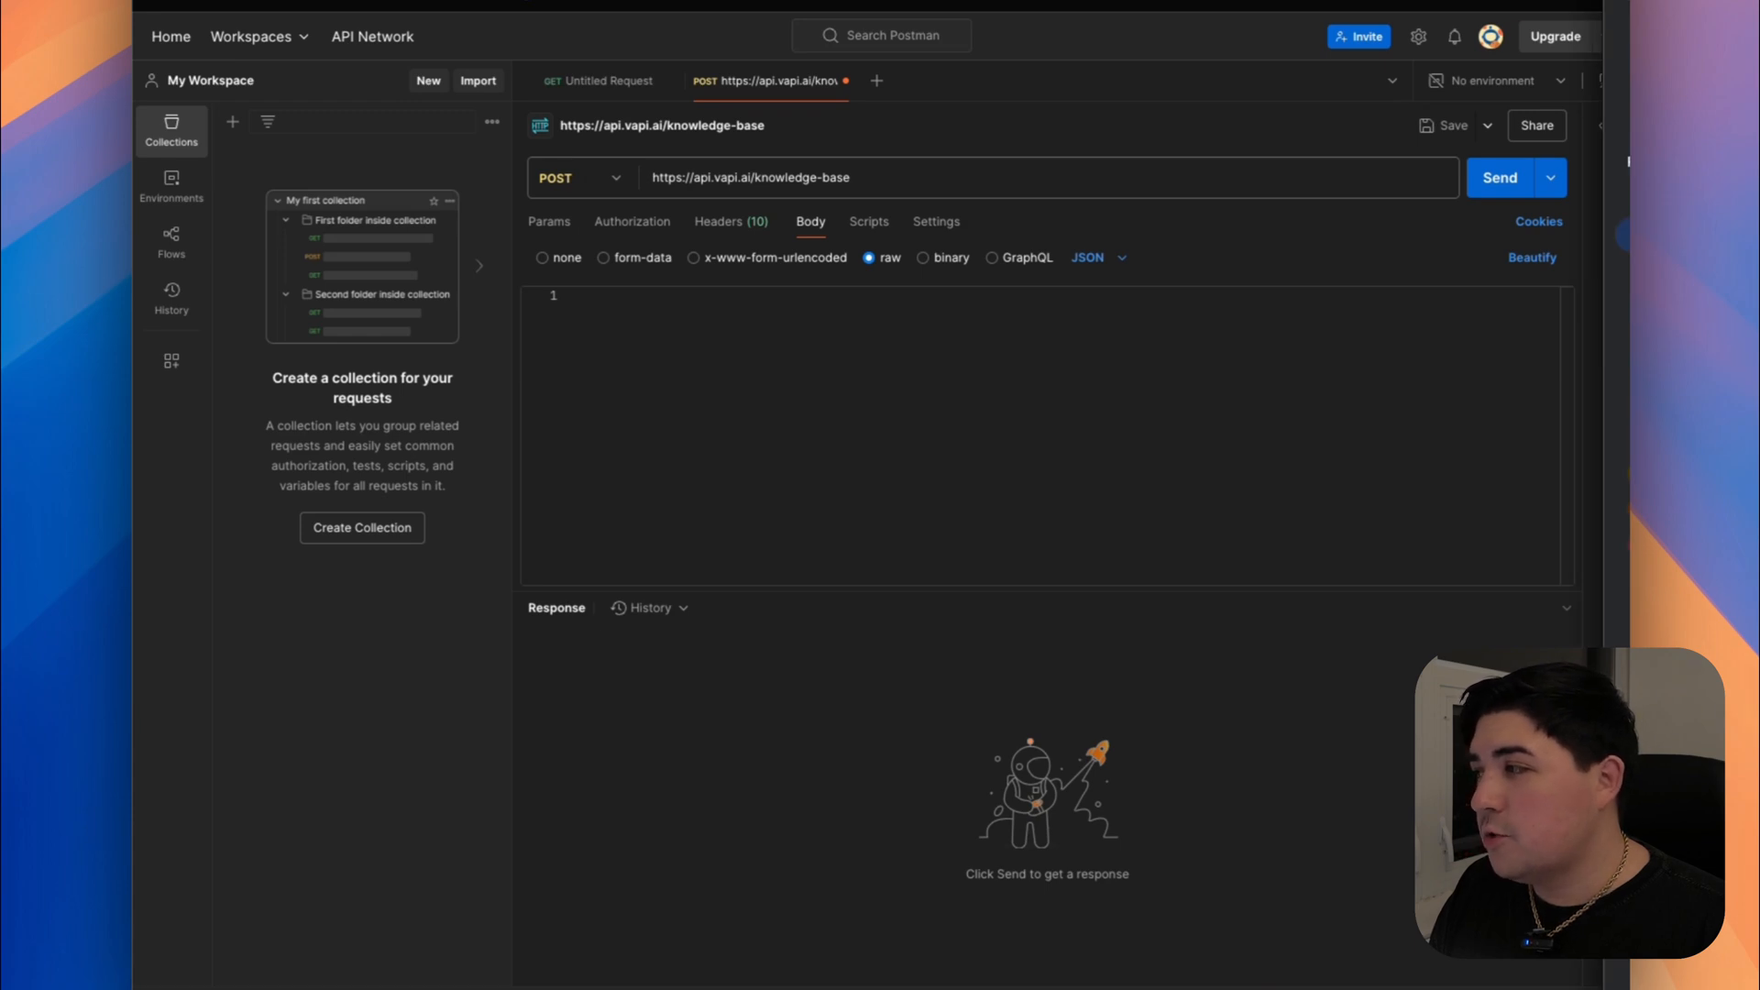
click(644, 414)
key(super+v)
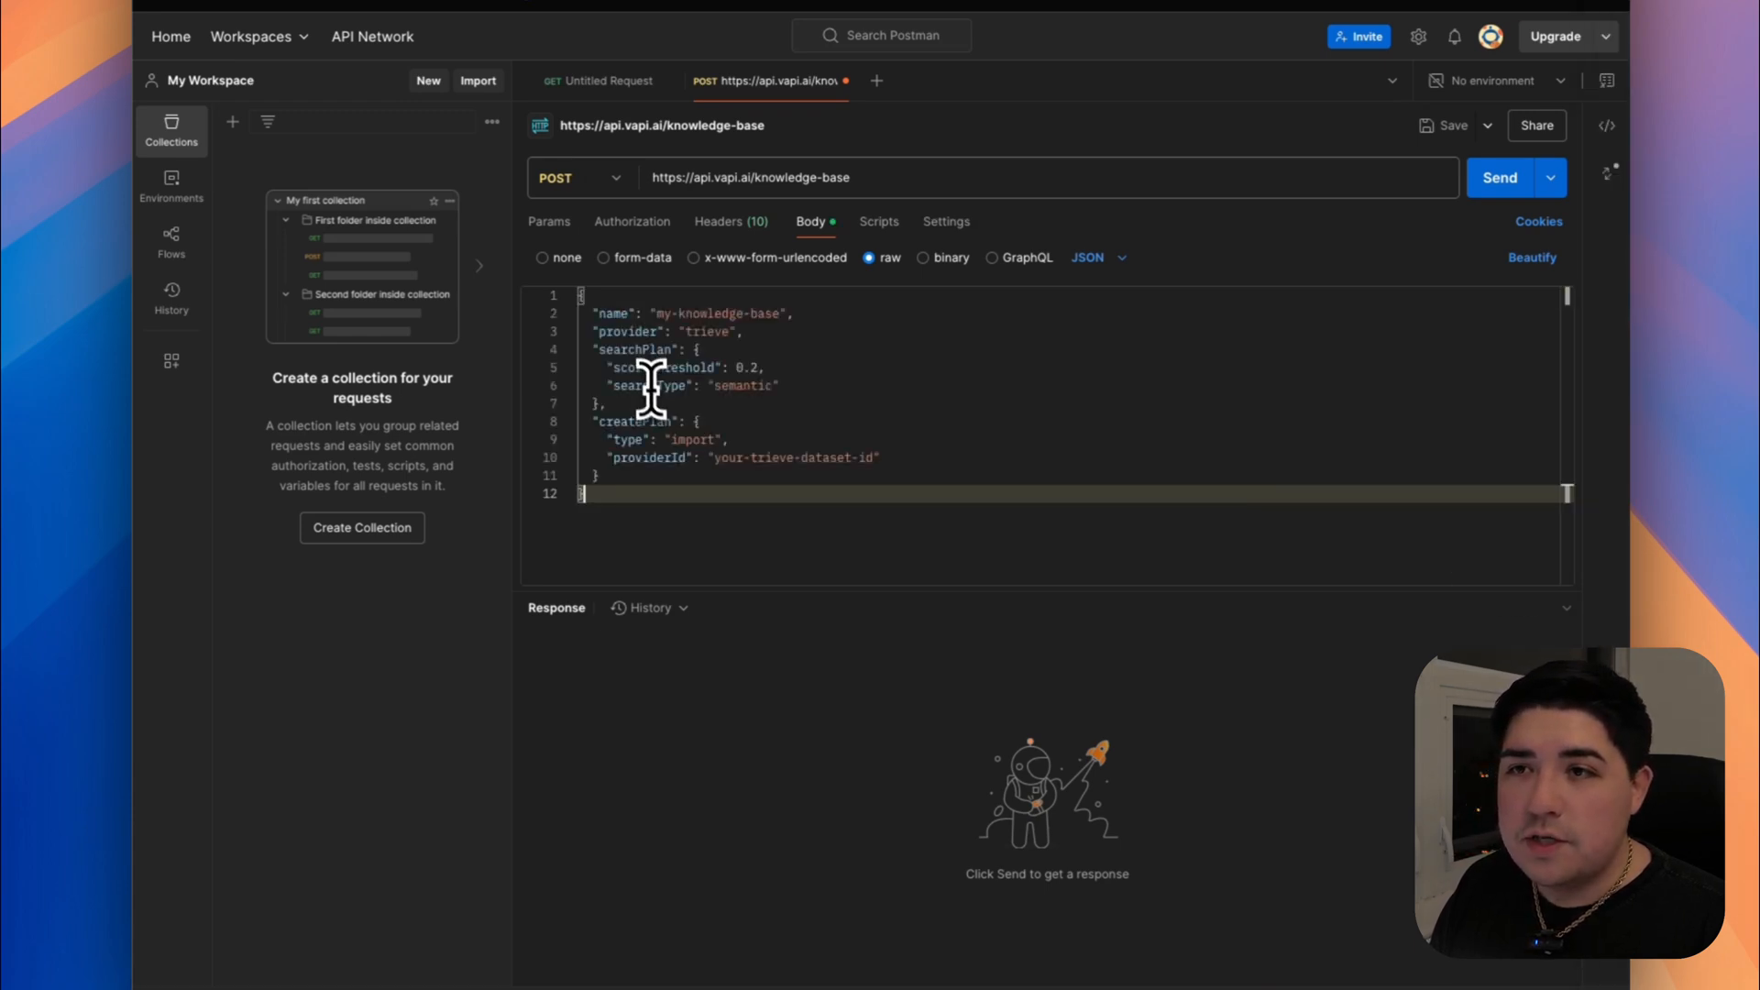
Change the knowledge base name in the JSON body to yt-test.
drag(658, 314, 723, 314)
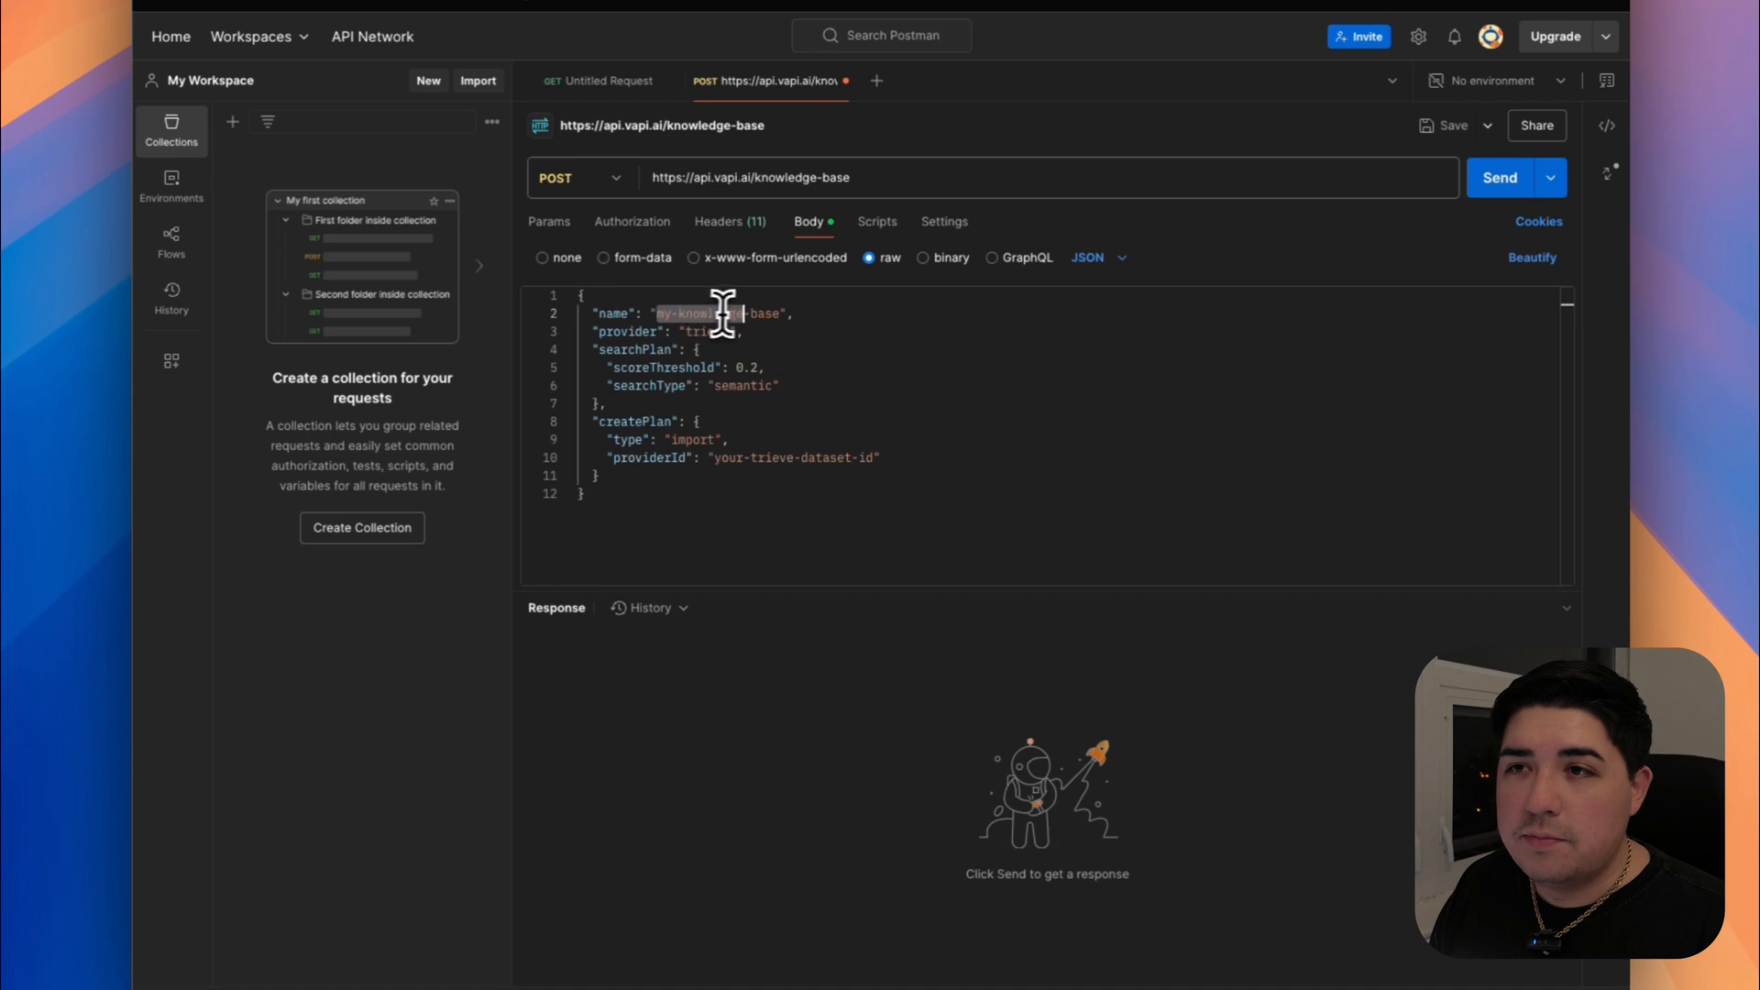
text(y)
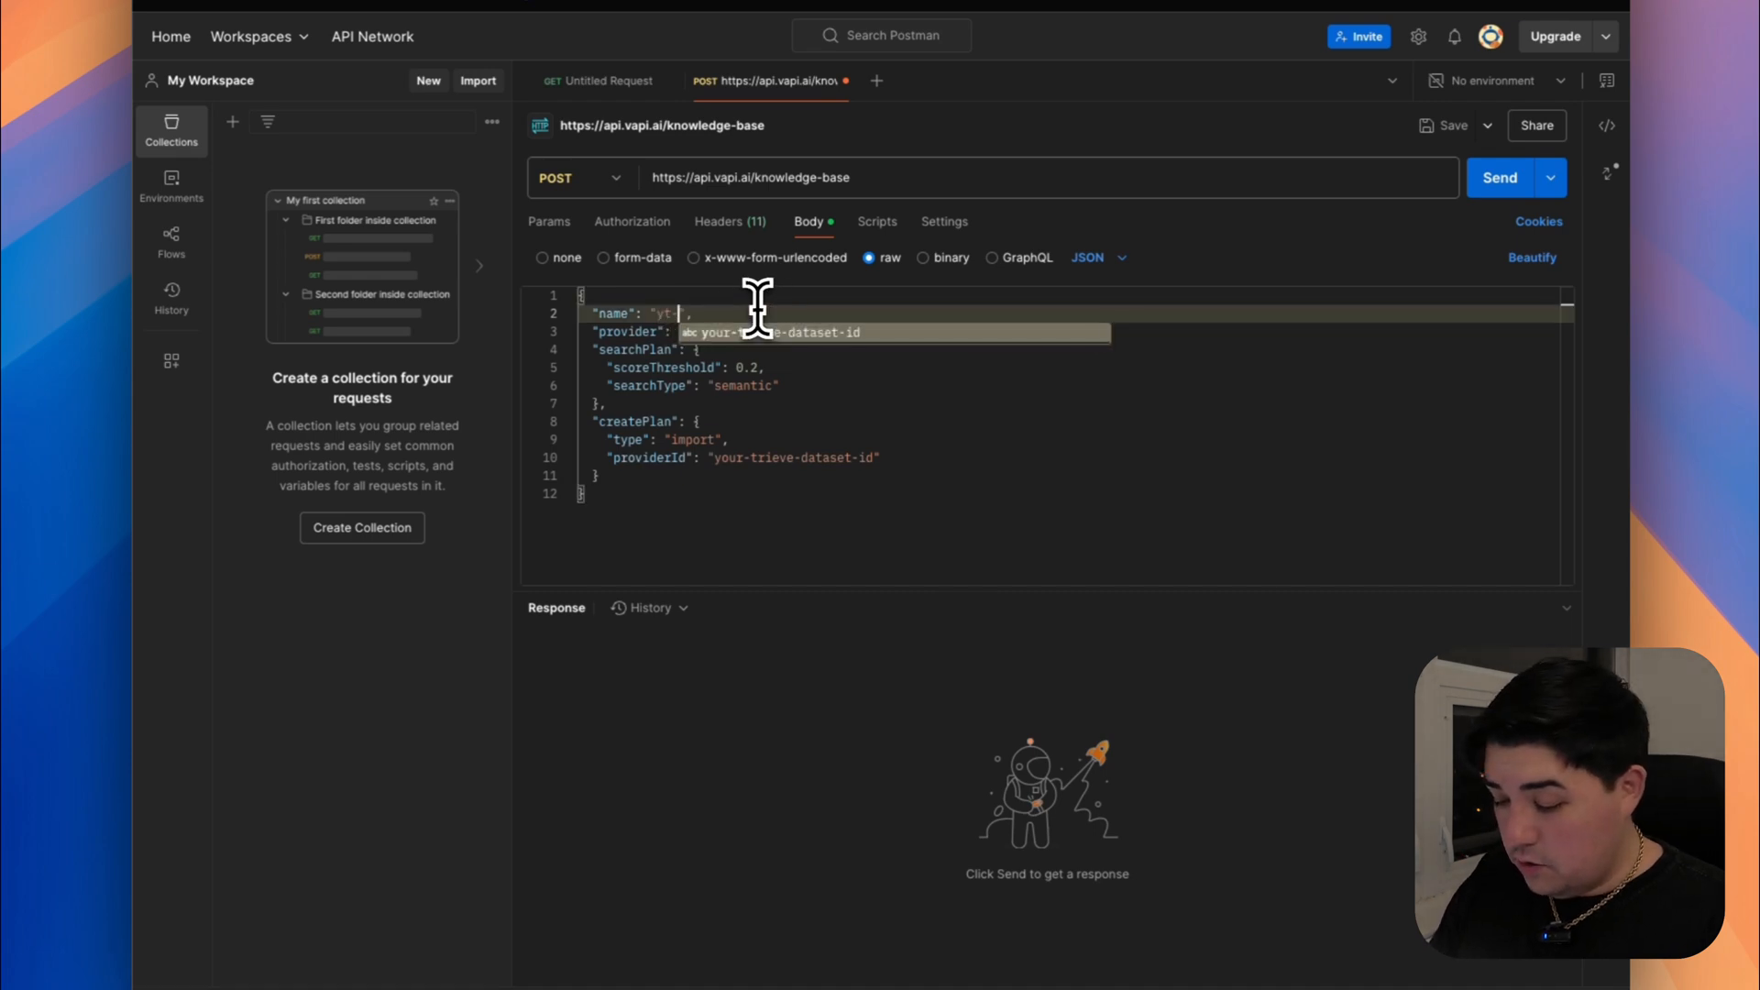
text(t-test)
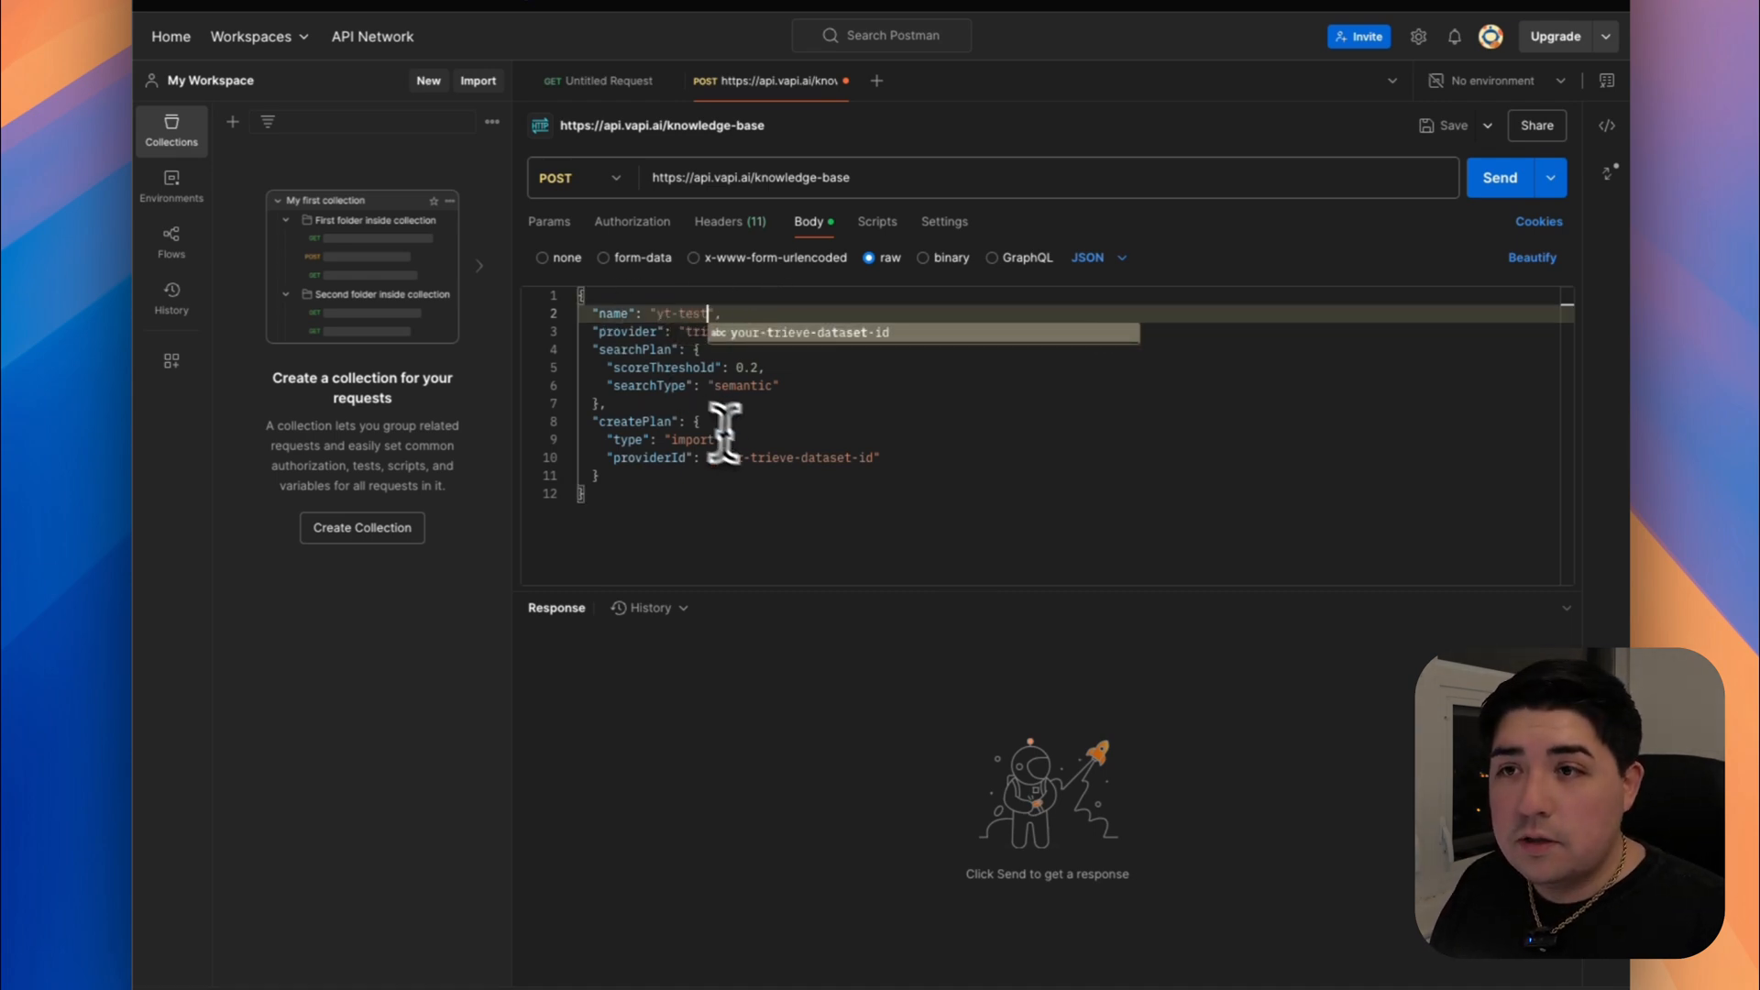
Get the dataset ID from Trieve's organization overview, replace the providerId placeholder with it in Postman, and send the request.
click(738, 458)
drag(716, 457, 872, 458)
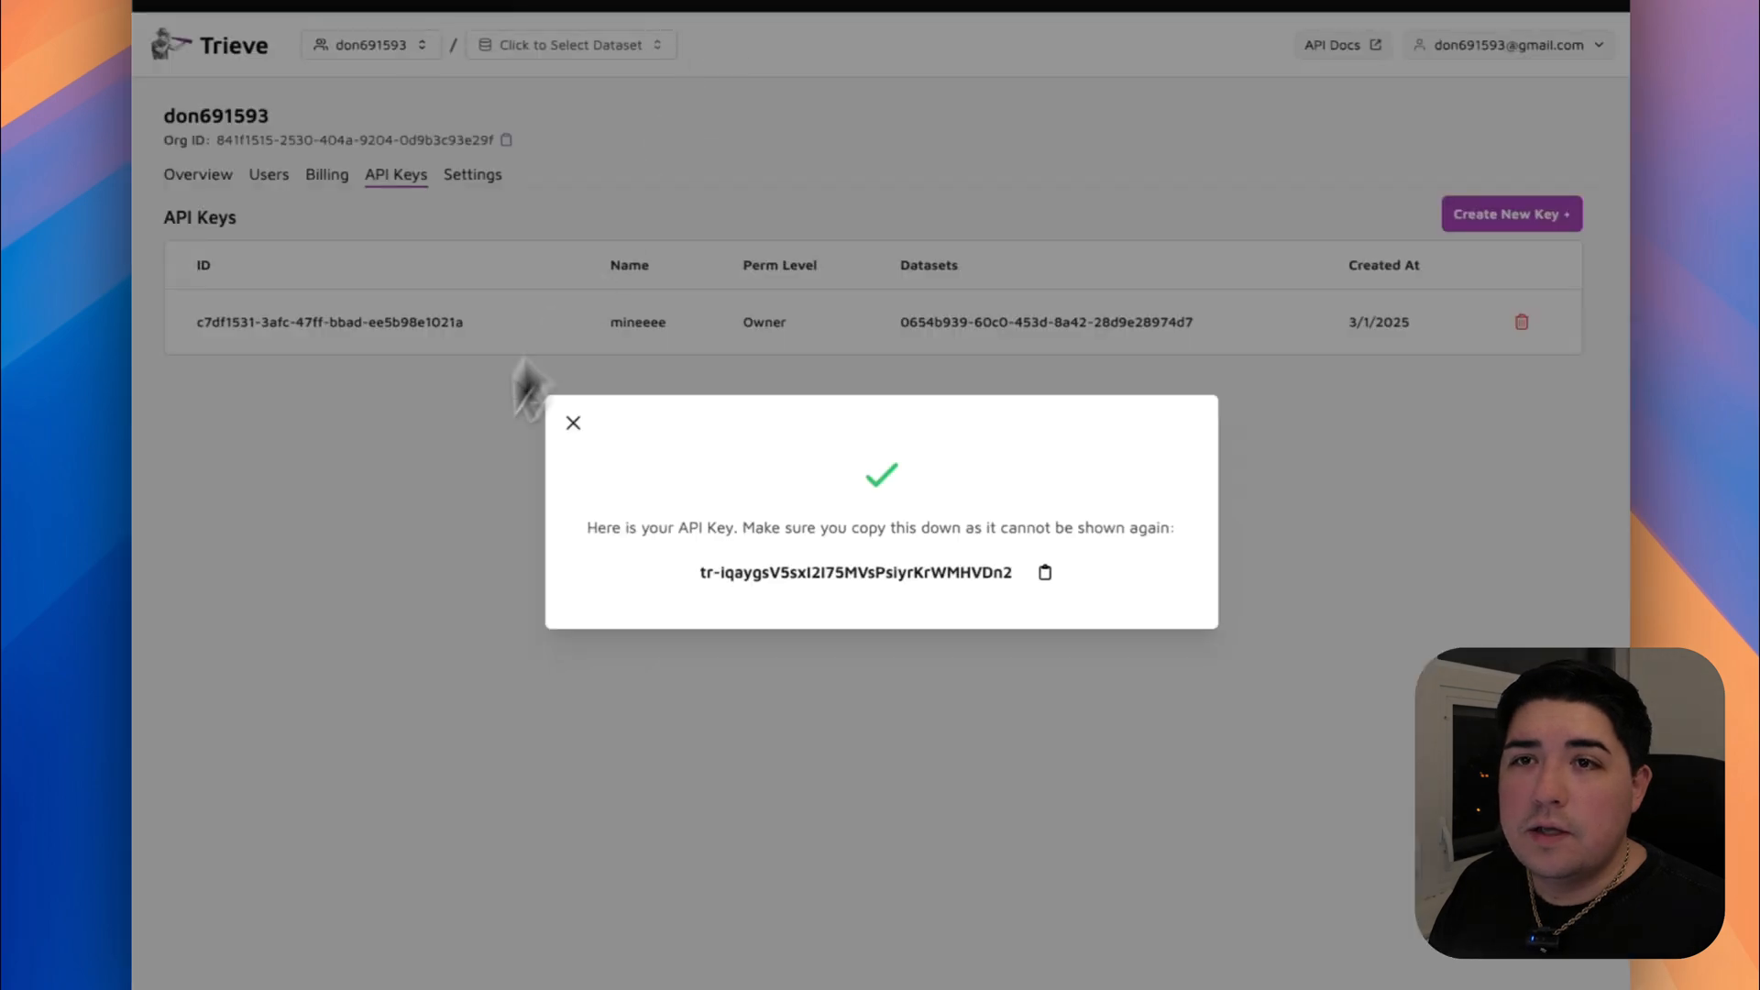
click(523, 382)
click(198, 175)
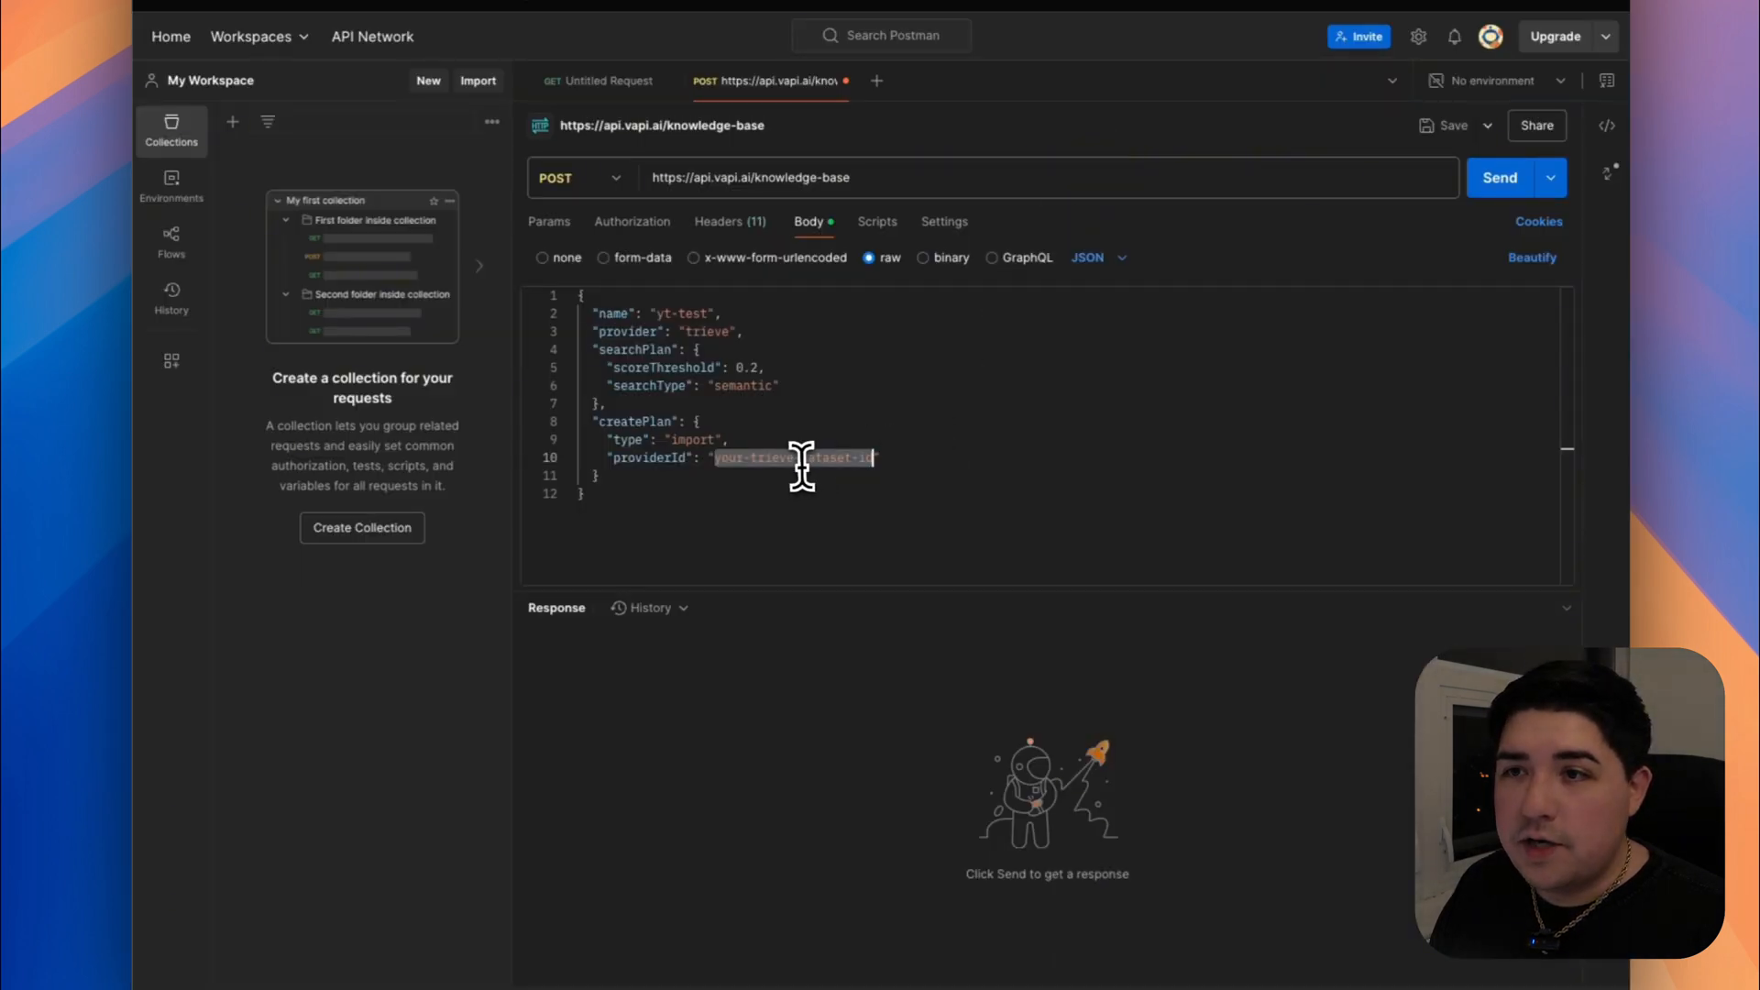
double_click(735, 462)
drag(735, 461, 871, 459)
key(cmd+v)
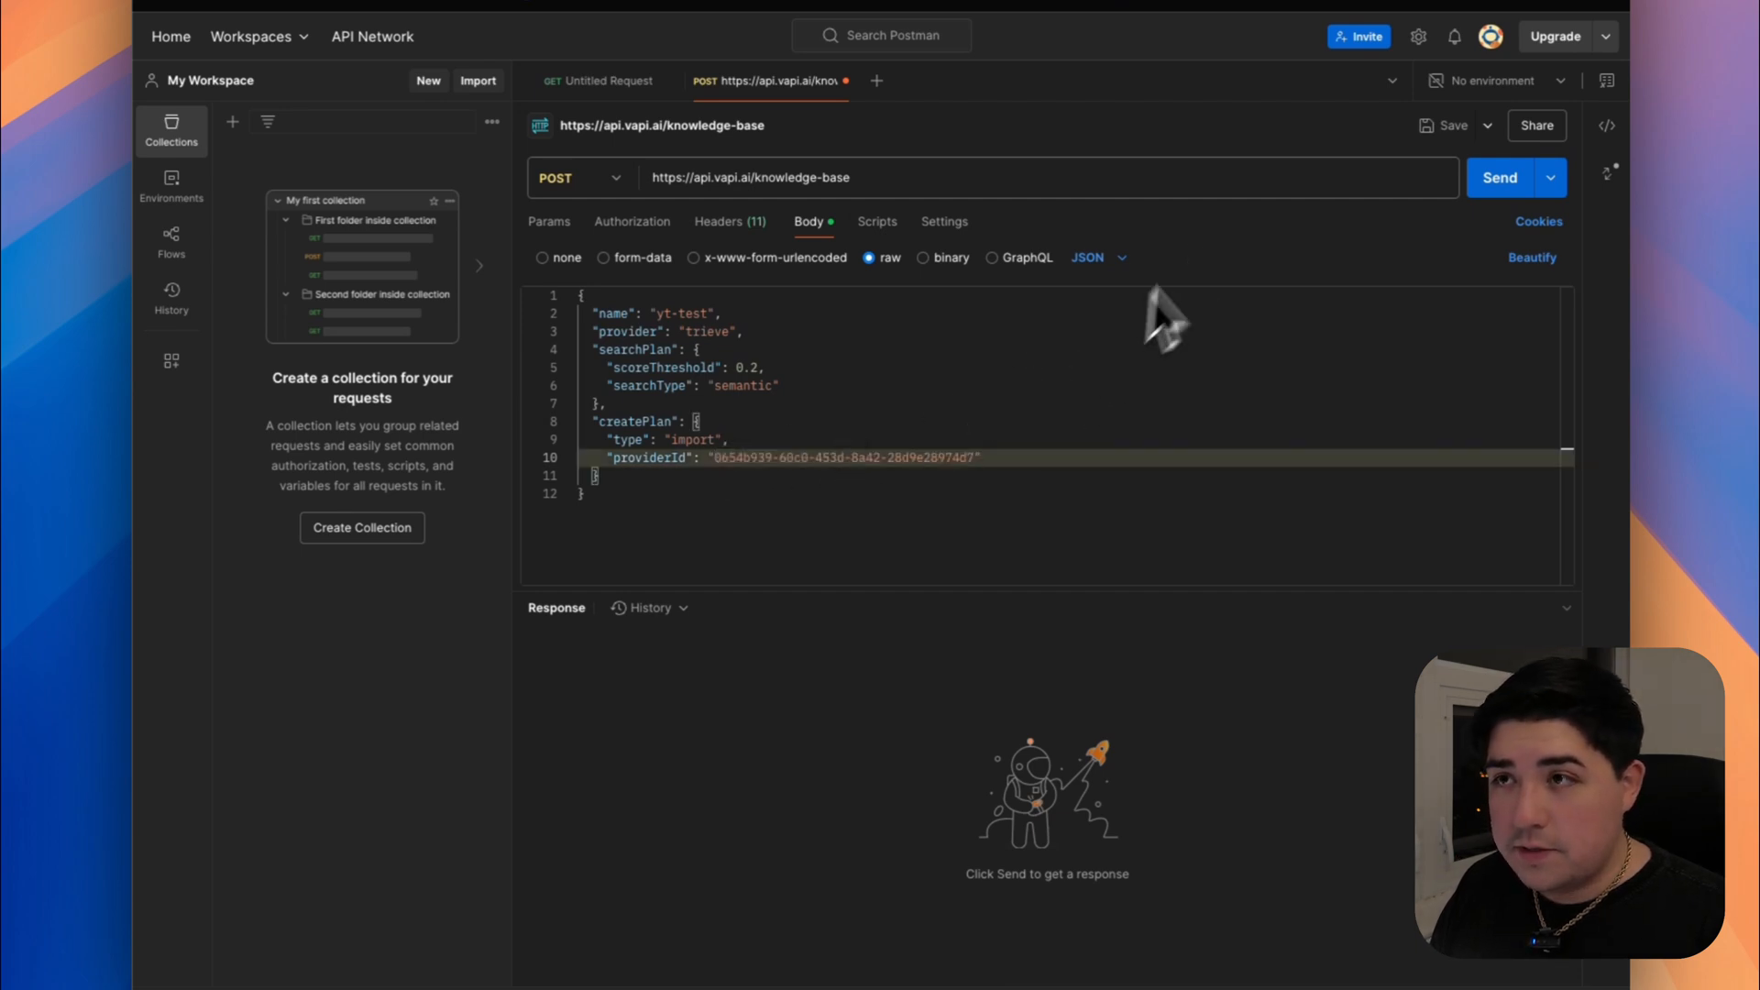
click(1514, 188)
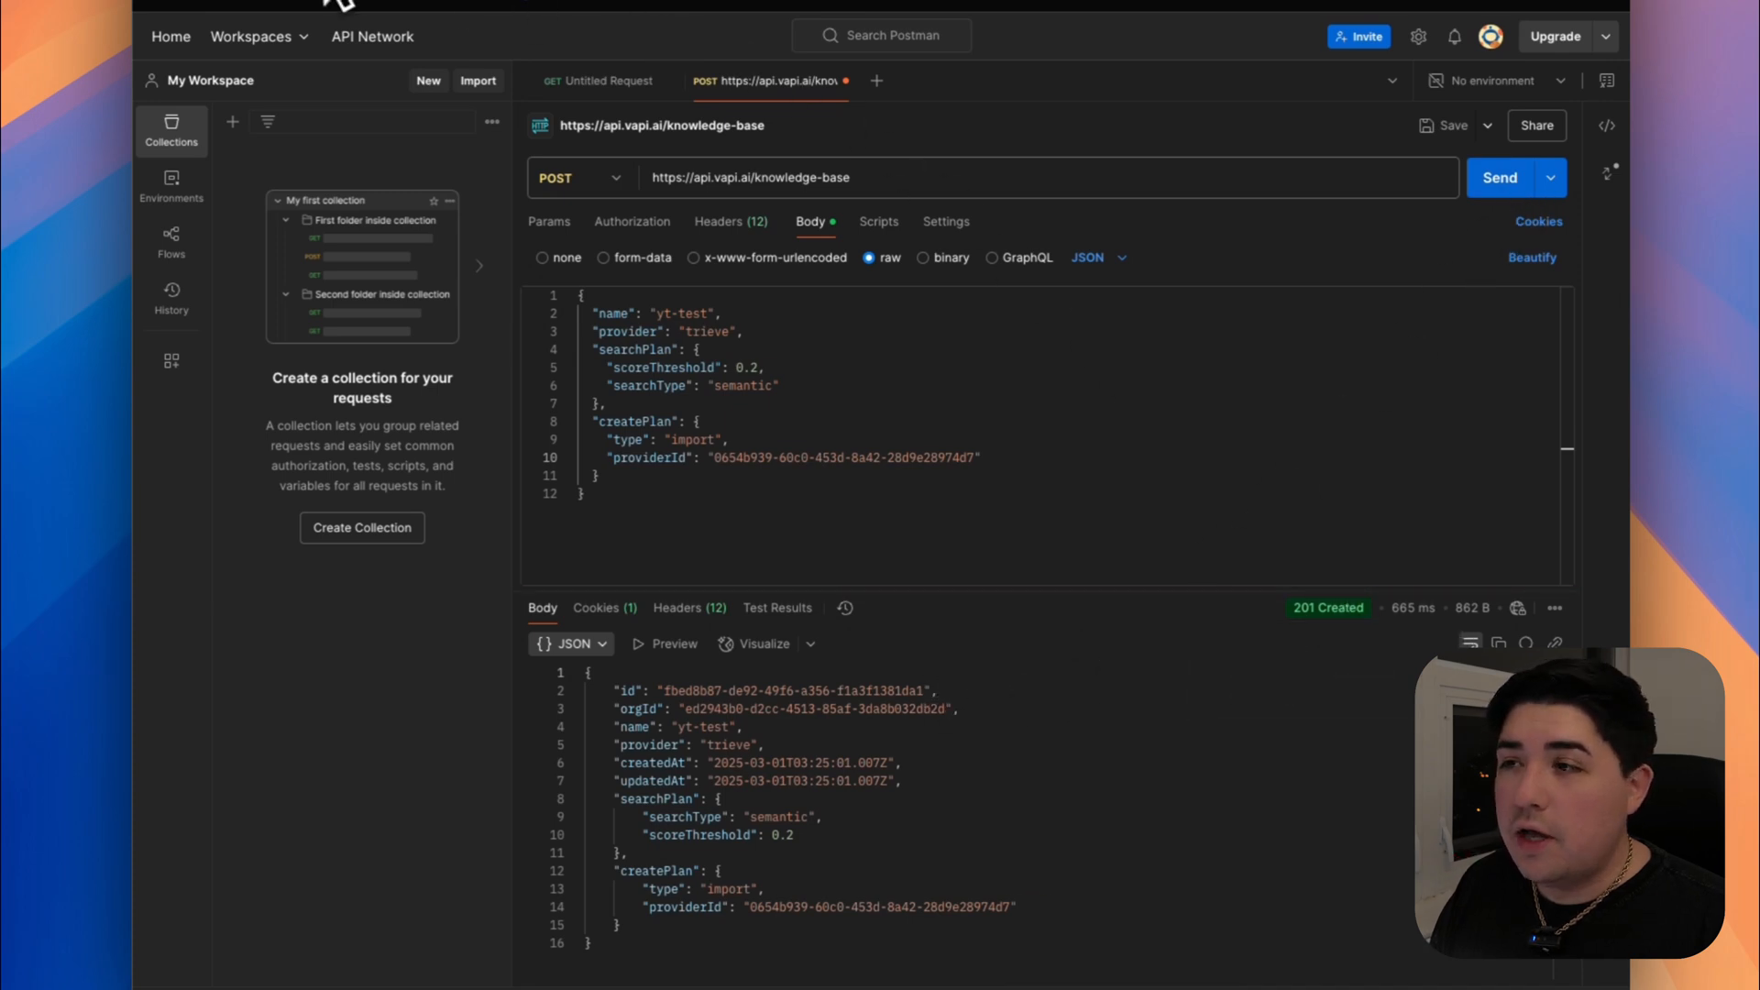
In Vapi, reload the New Assistant page, select yt-test as its knowledge base, and publish the assistant.
key(cmd+Tab)
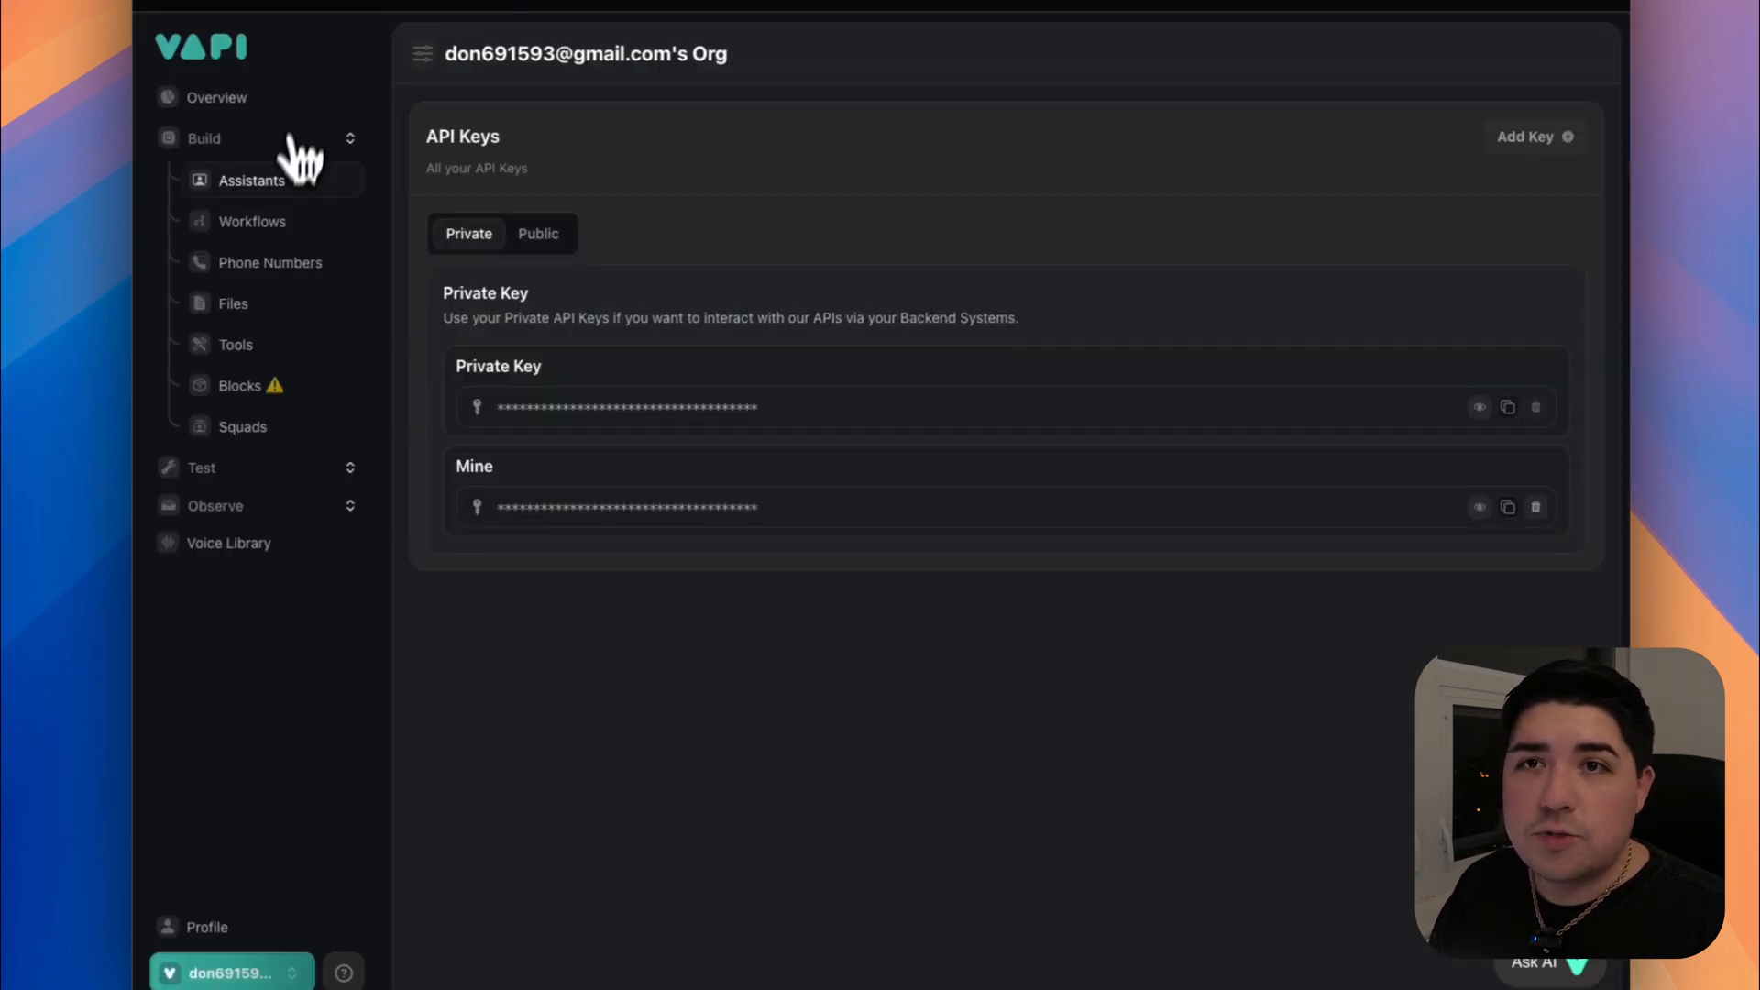
click(279, 190)
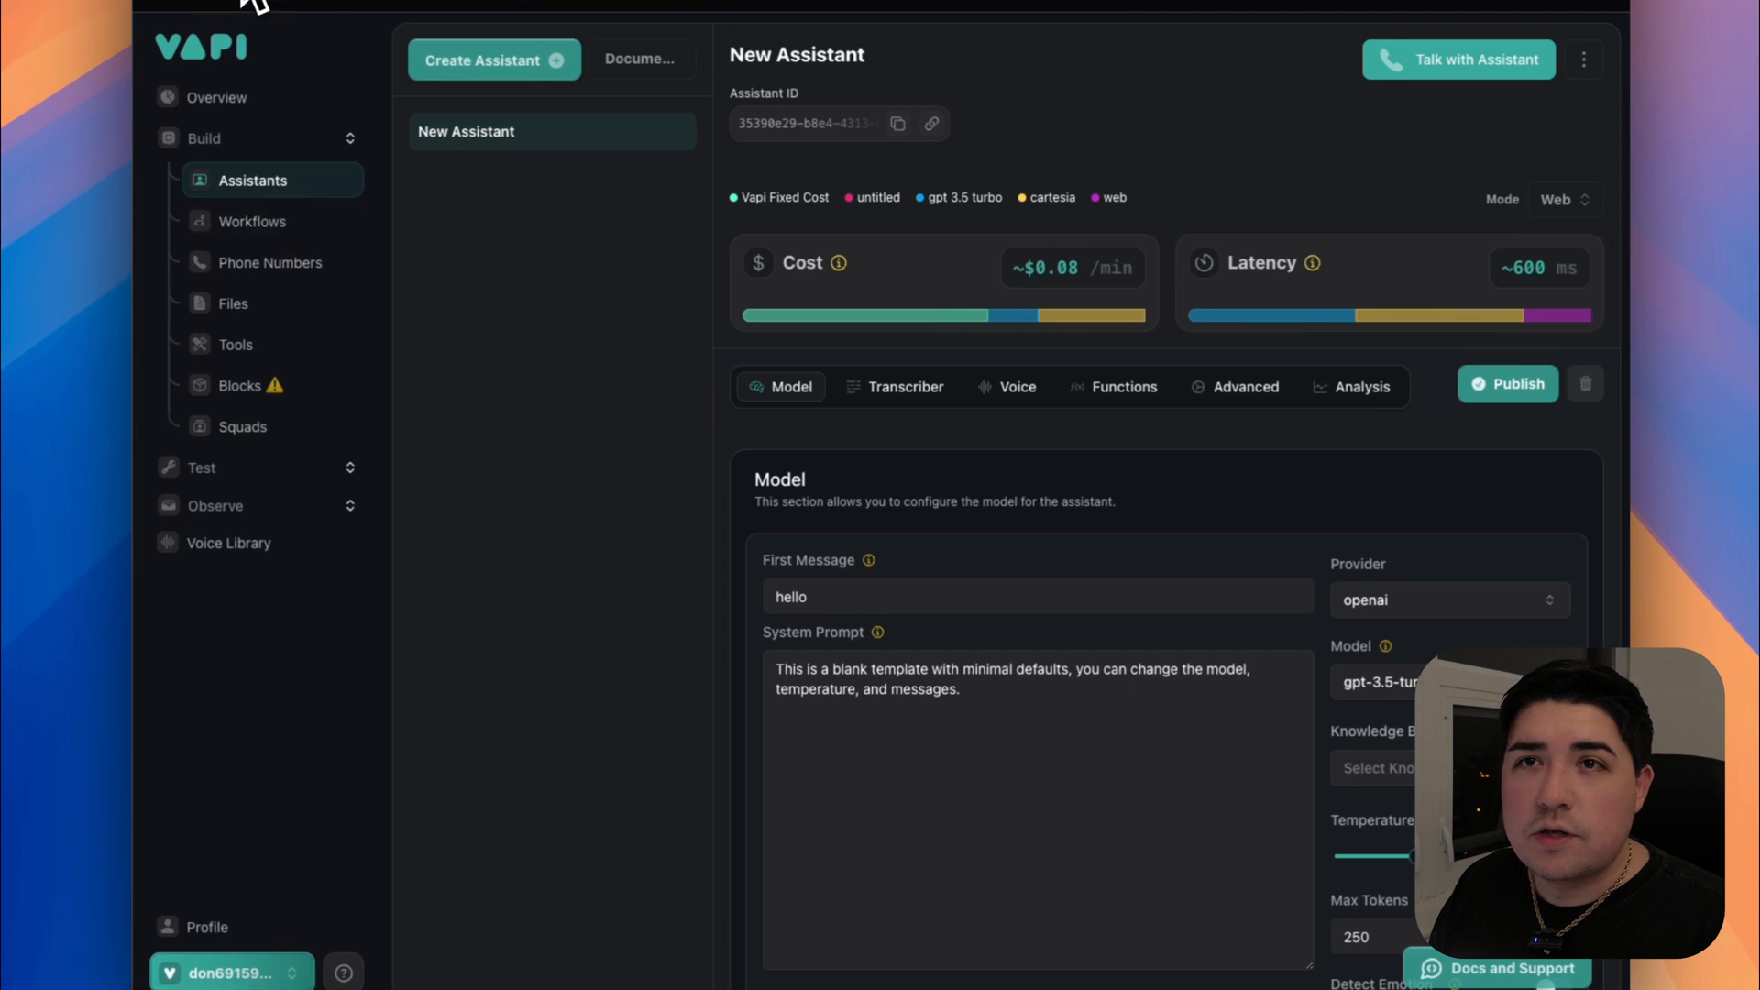
key(cmd+r)
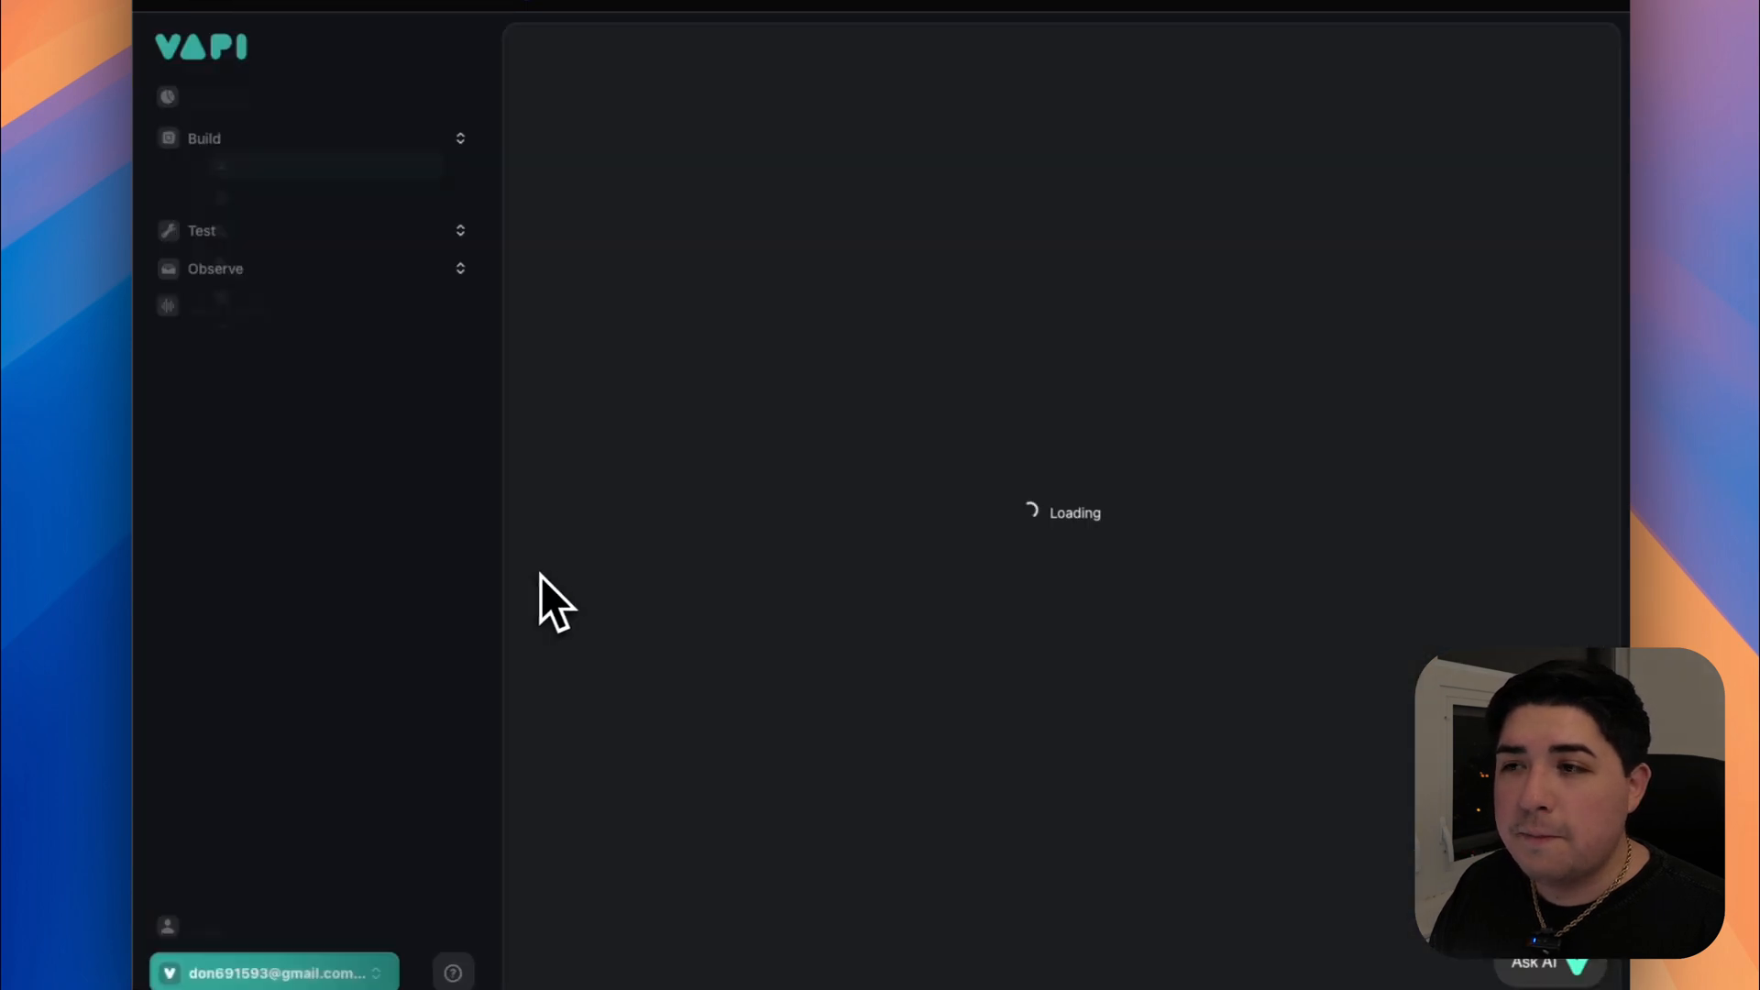
click(1398, 770)
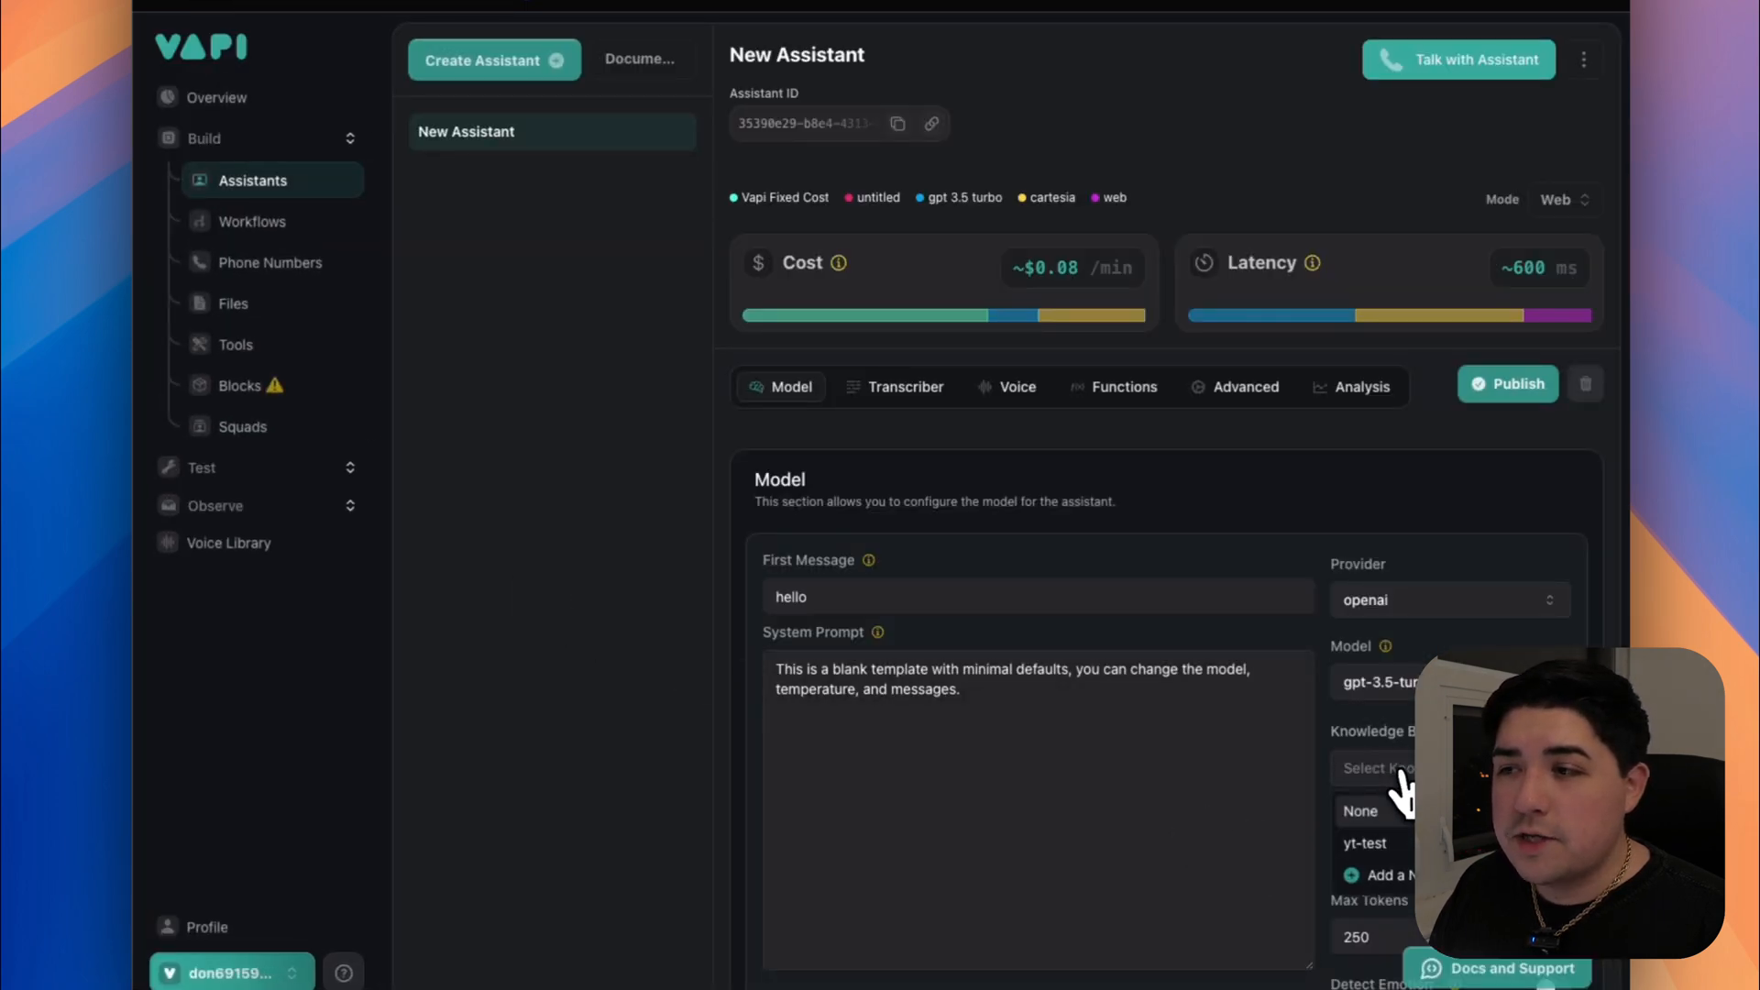
click(1395, 843)
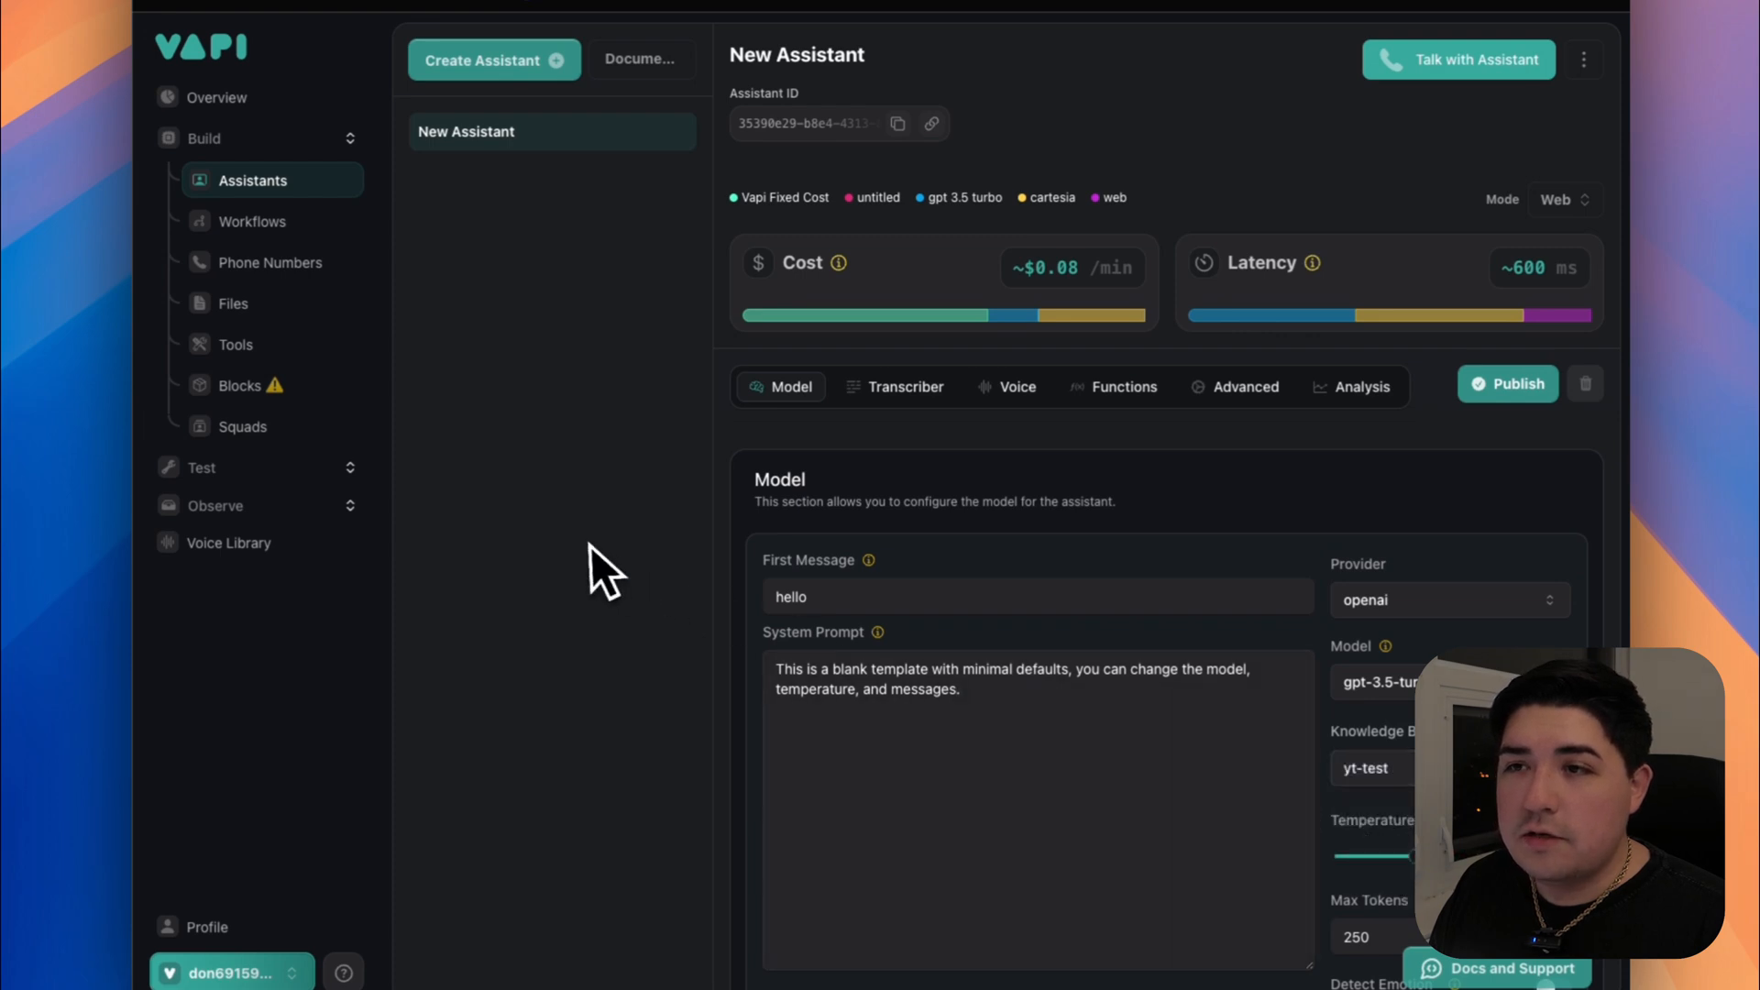
click(1494, 389)
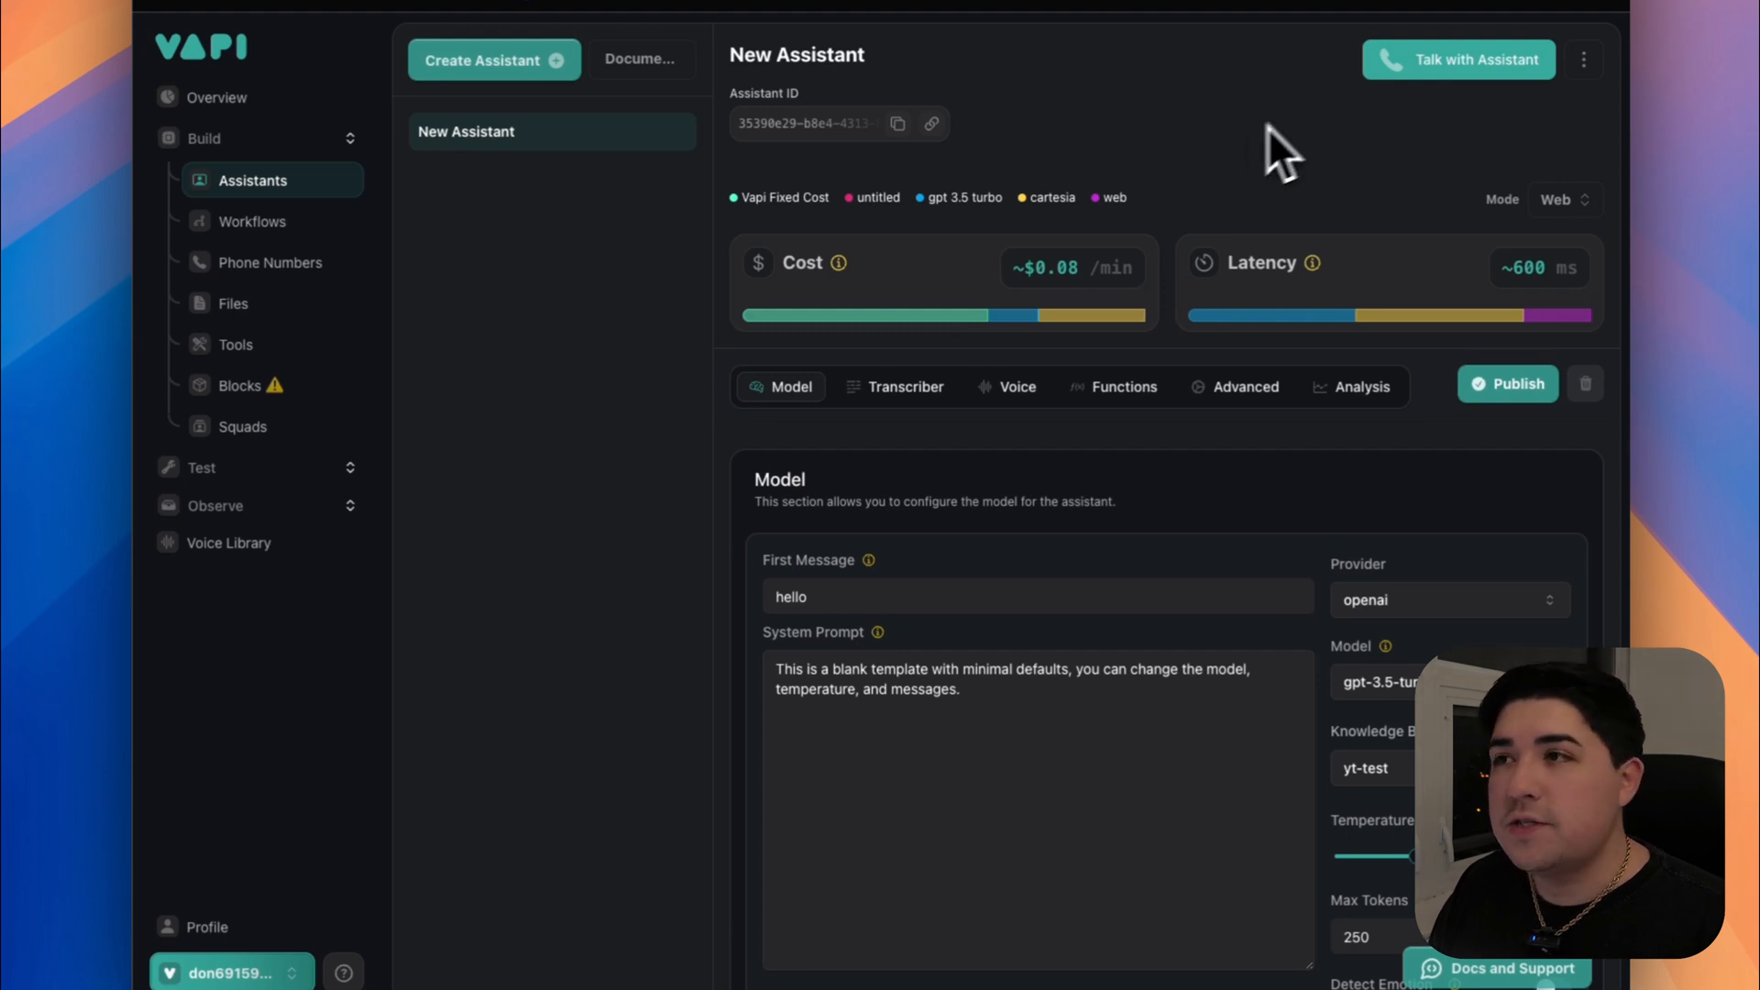
Test New Assistant with a voice call and end the call.
click(1471, 64)
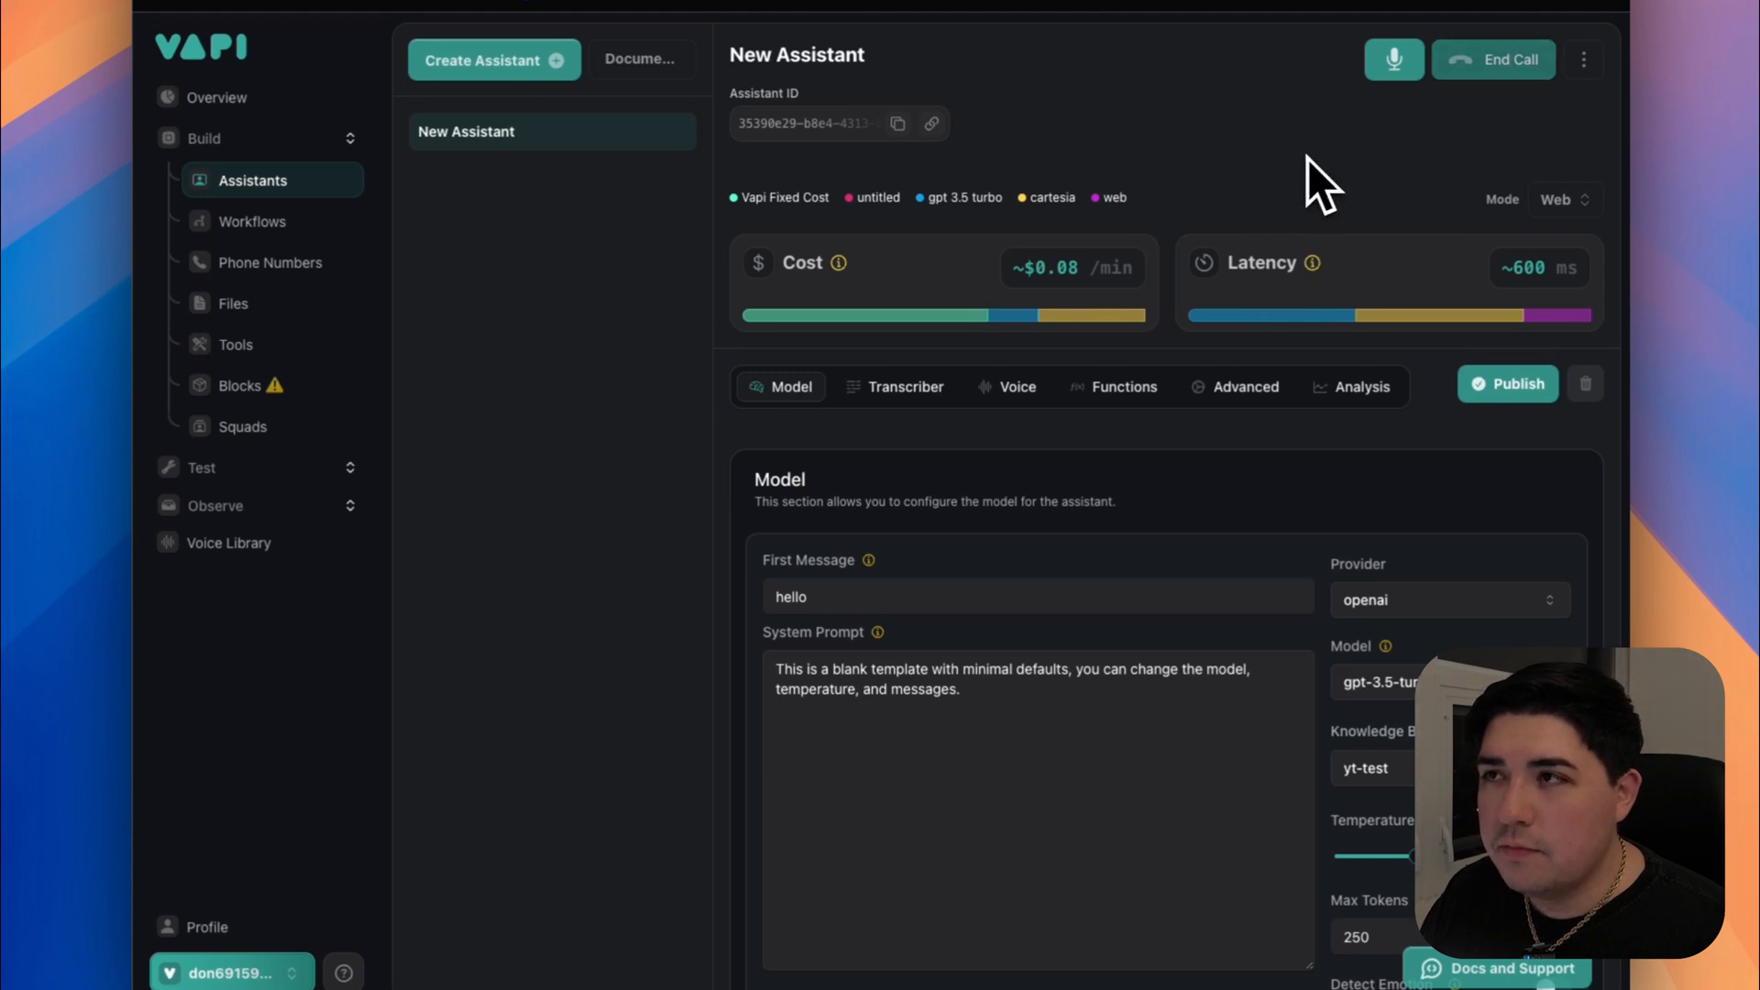
click(1517, 62)
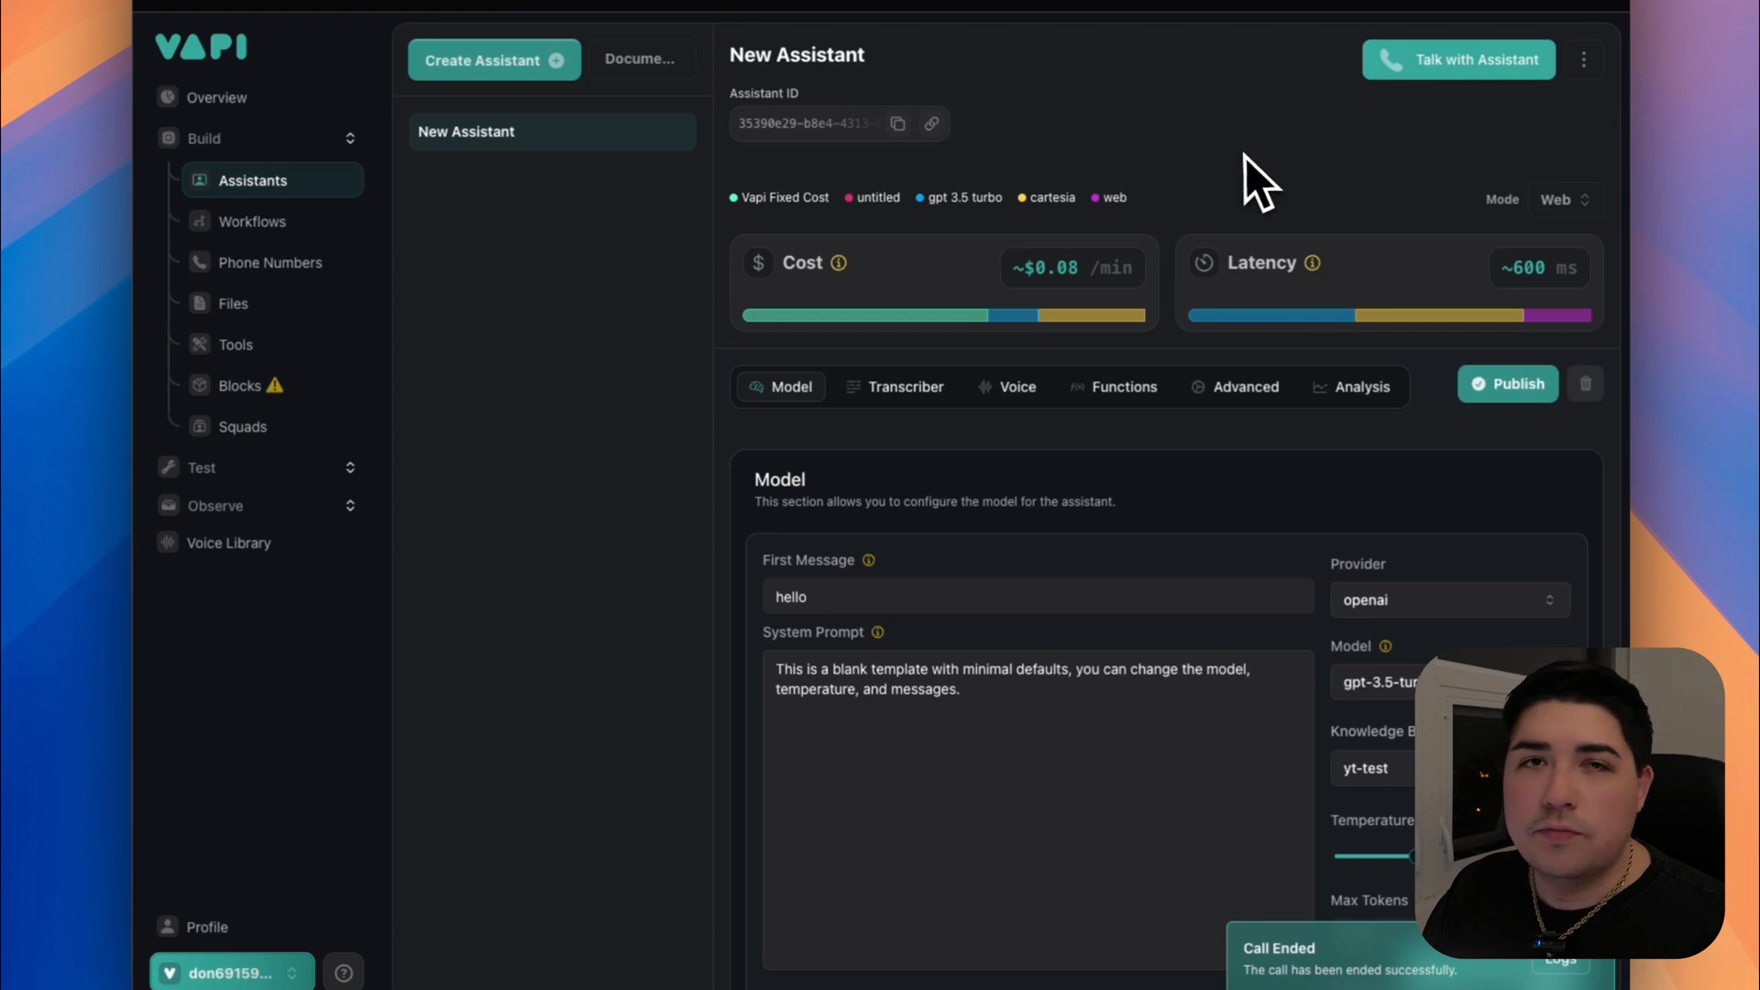